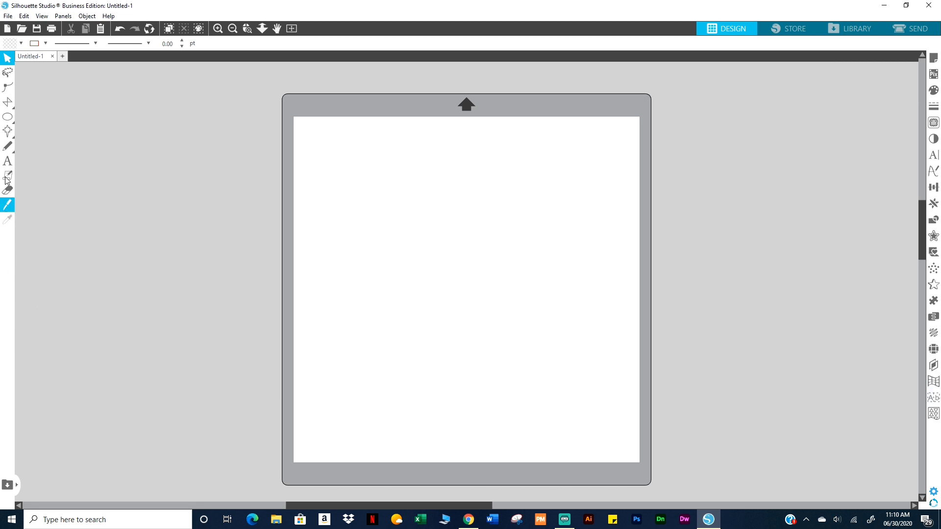
Add a text object containing a first name in the upper part of the page
click(7, 161)
click(343, 237)
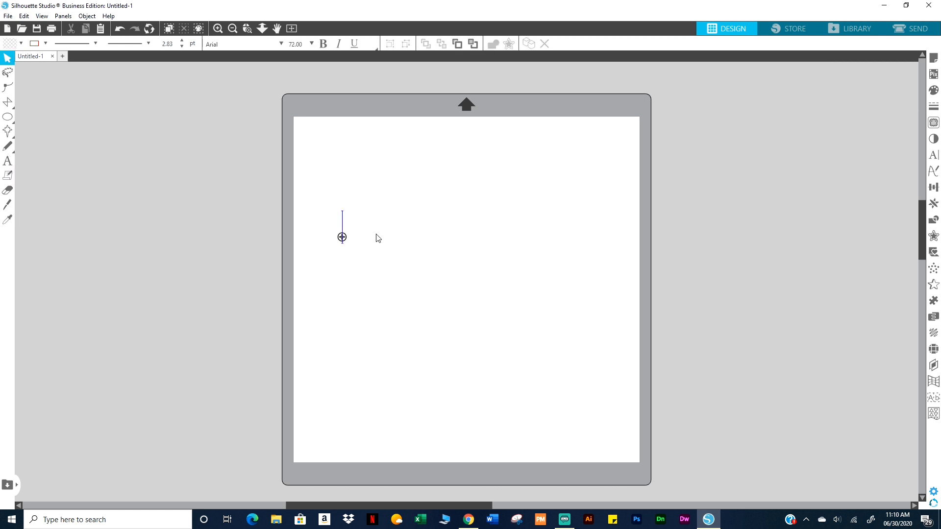
text(Gina)
click(412, 290)
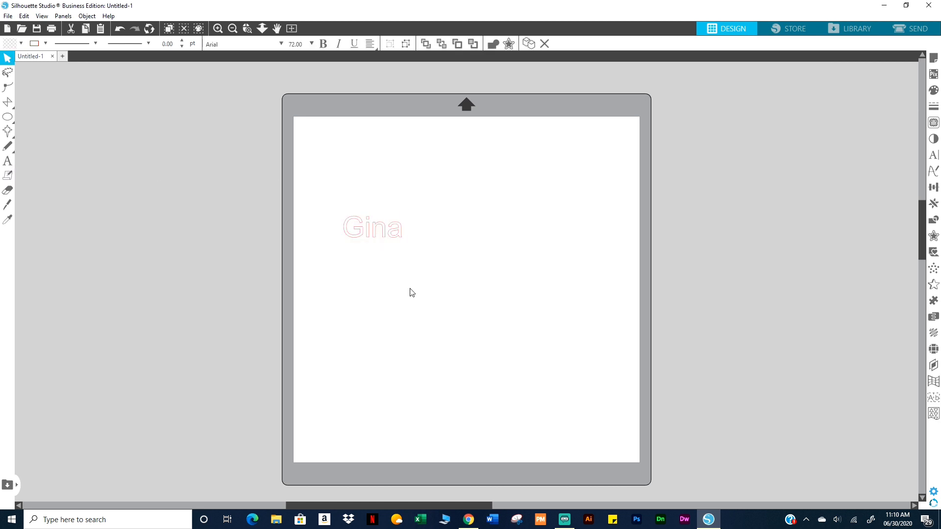
Enlarge the name text to about 2.93 in wide and fill it with blue
click(382, 238)
drag(405, 247, 456, 233)
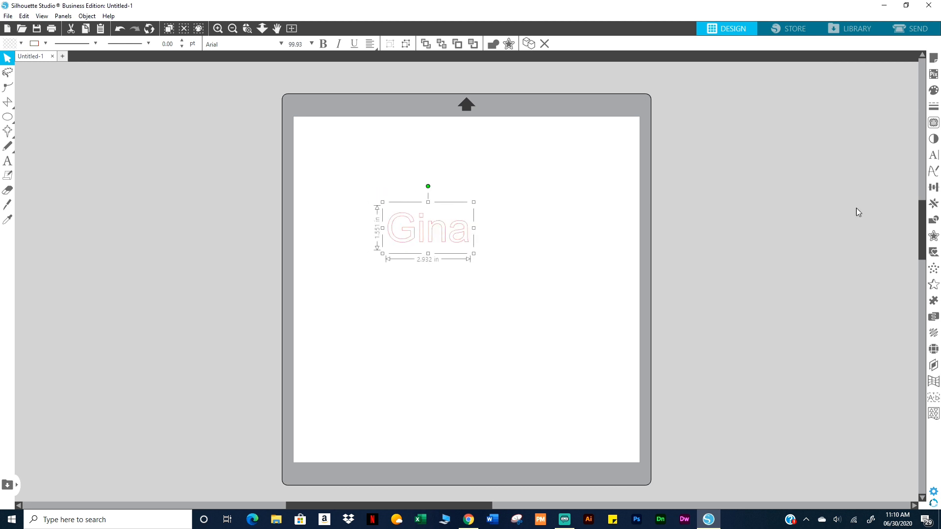
click(933, 91)
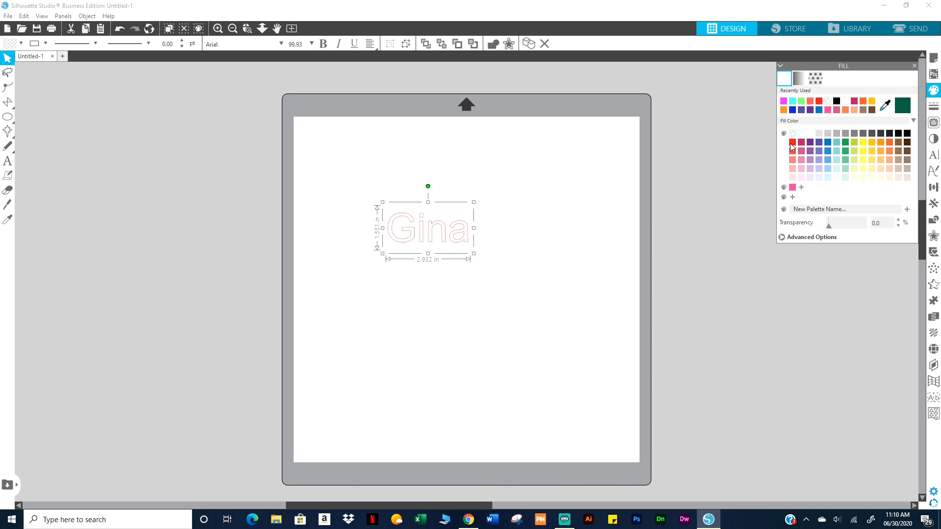
click(793, 110)
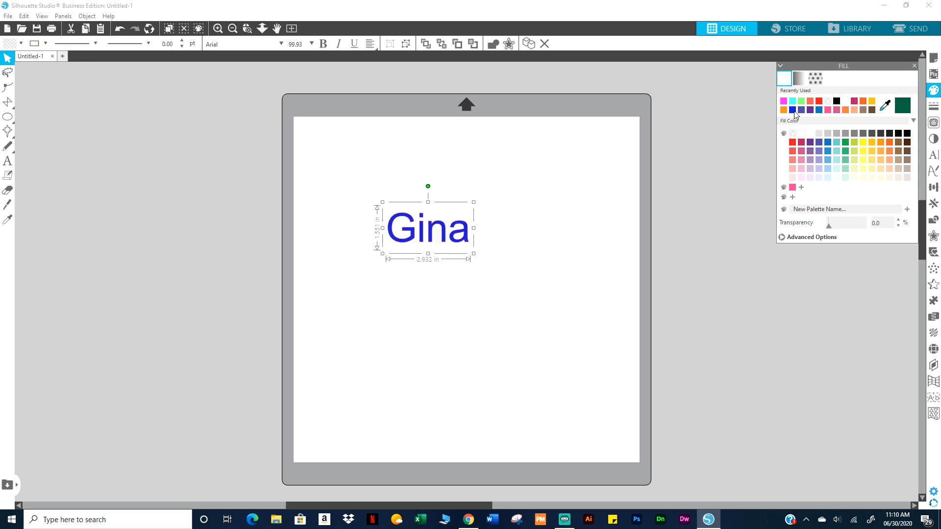
Change the text's font to the script Birds of Paradise Personal use and enlarge the text to about 3.85 in wide
click(935, 158)
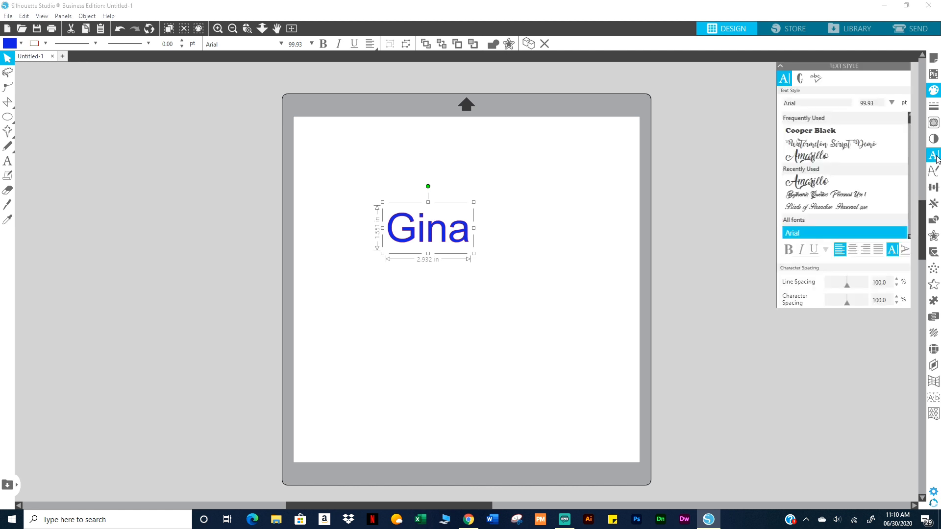
click(794, 197)
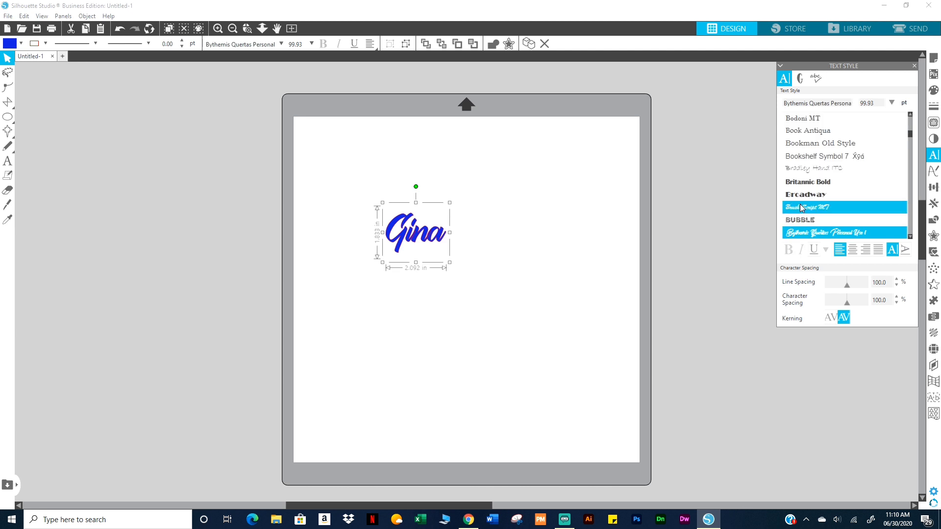
click(802, 201)
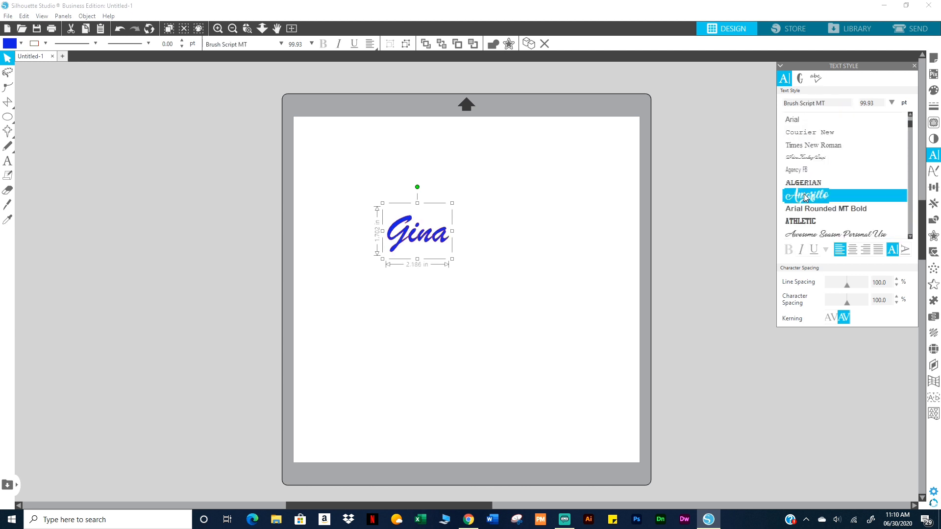
scroll(803, 223, down, 1)
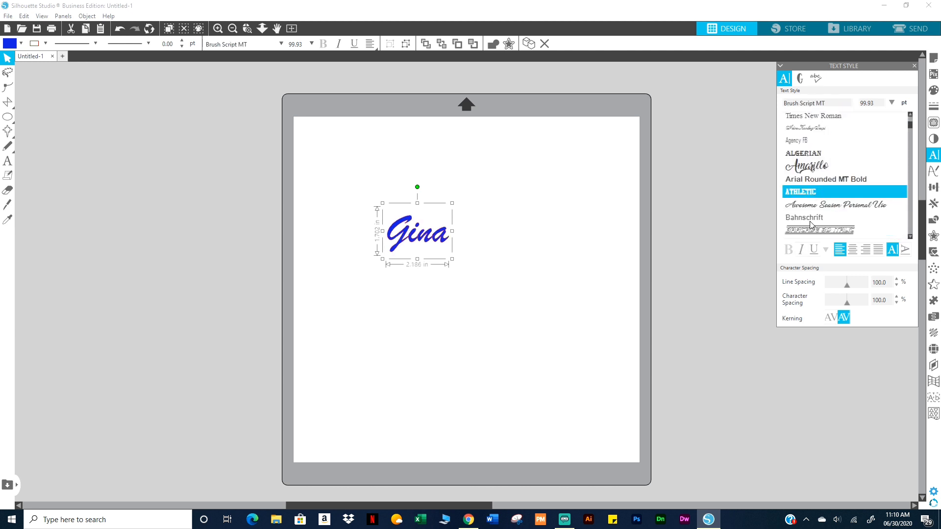
scroll(808, 220, down, 3)
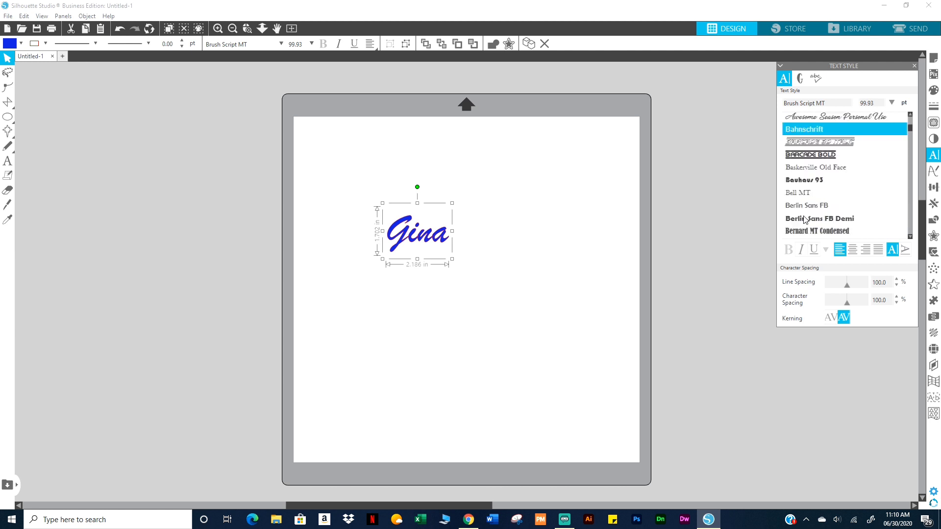
scroll(803, 219, down, 5)
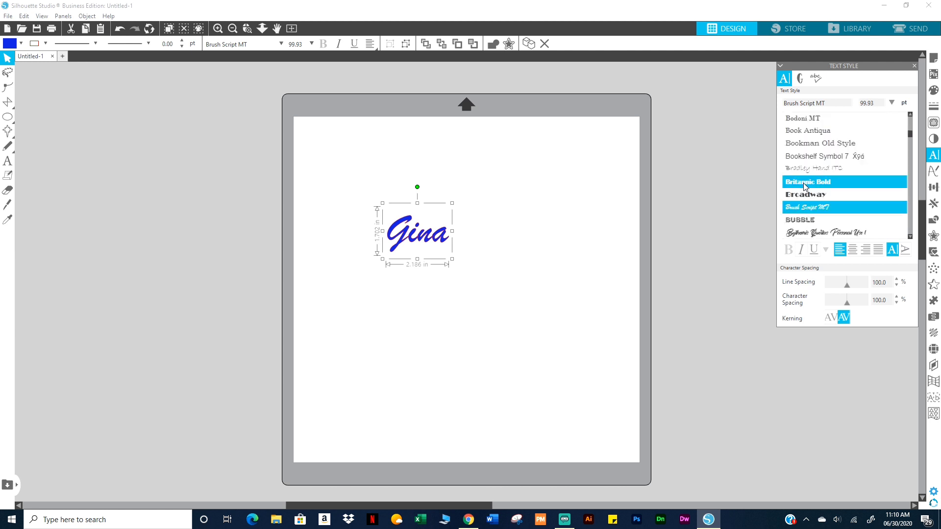
scroll(804, 192, down, 1)
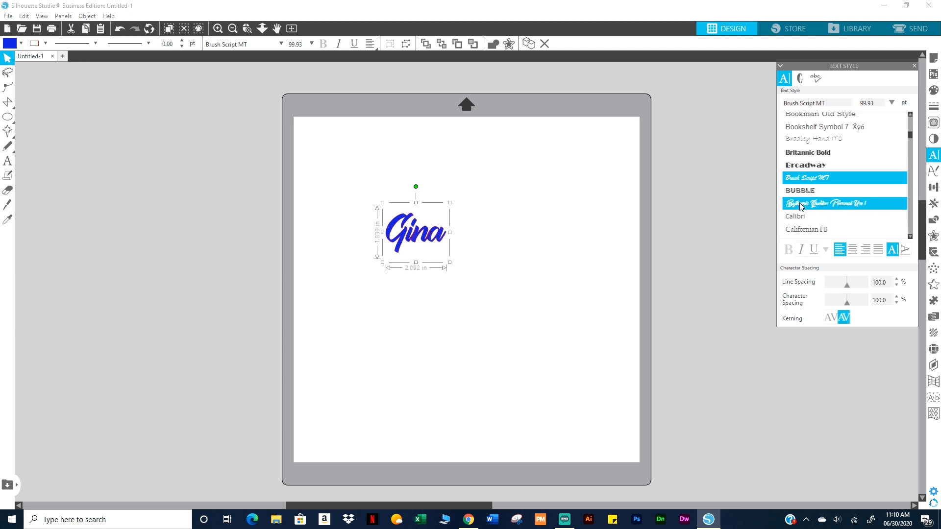
click(801, 204)
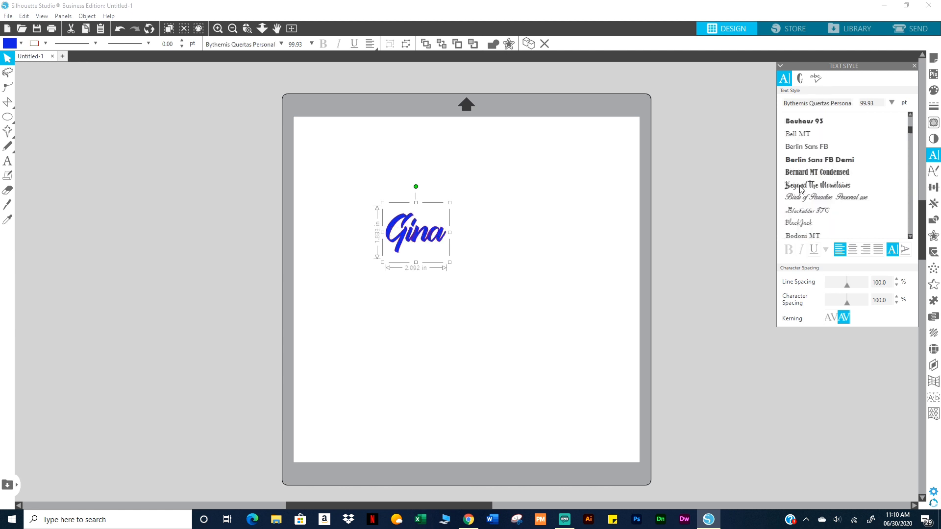
click(802, 186)
click(800, 198)
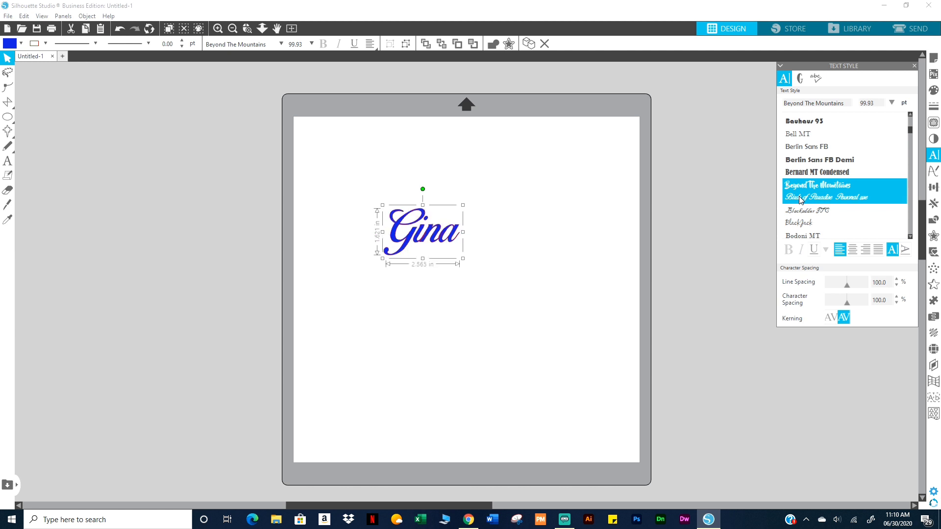
drag(464, 258, 500, 282)
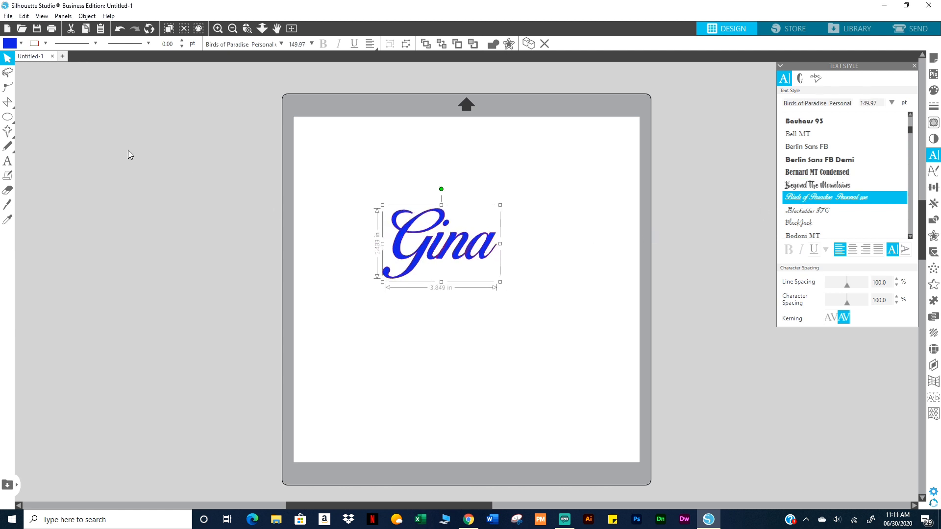
click(914, 66)
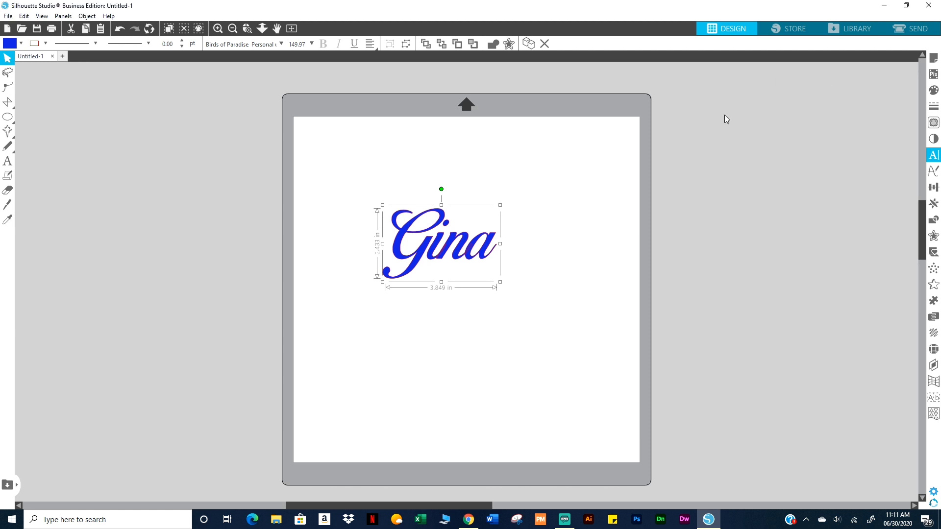
Cut off the tail of the last letter with the Knife tool, pull the piece away and delete it
click(8, 205)
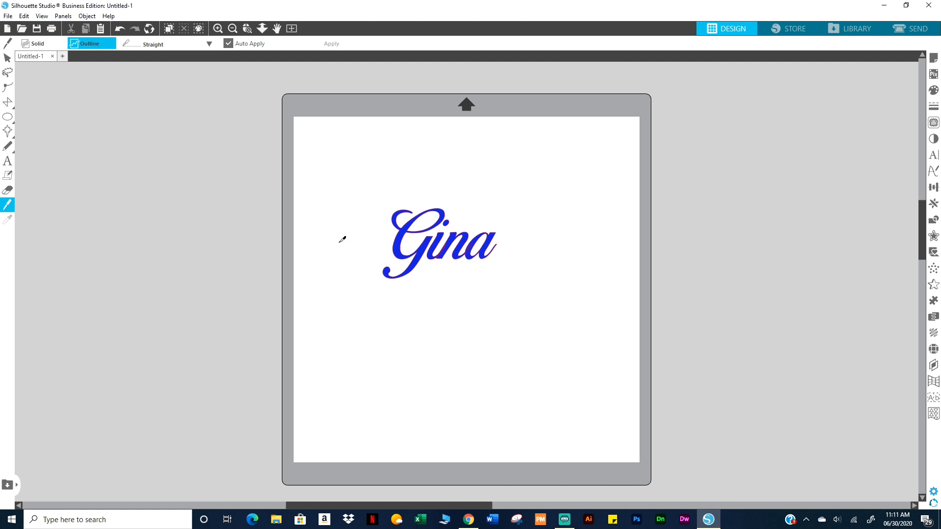
drag(339, 327, 337, 270)
drag(343, 325, 330, 374)
drag(494, 244, 486, 272)
drag(492, 249, 519, 313)
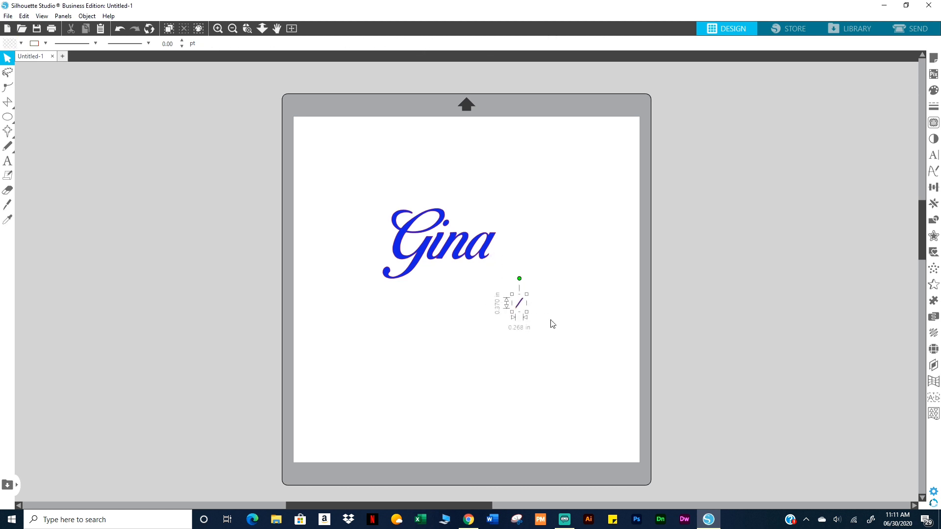
key(Delete)
click(6, 192)
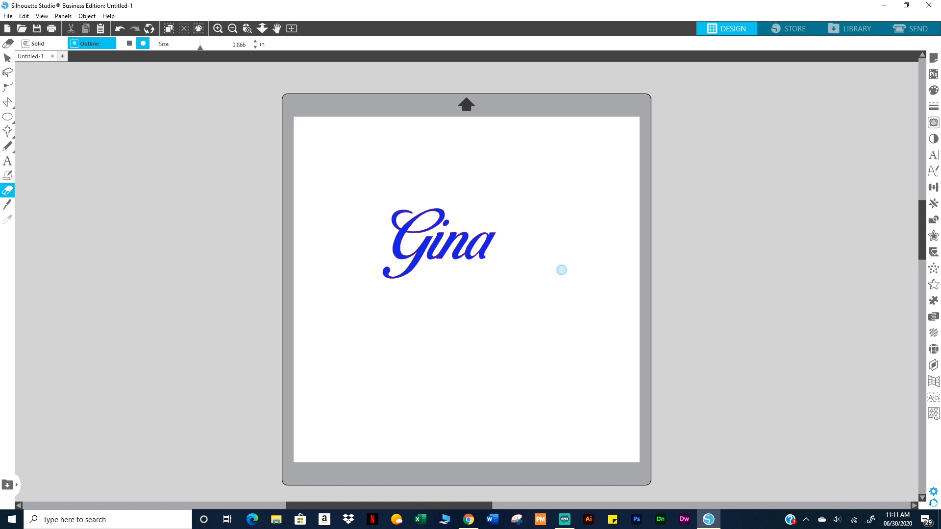
key(v)
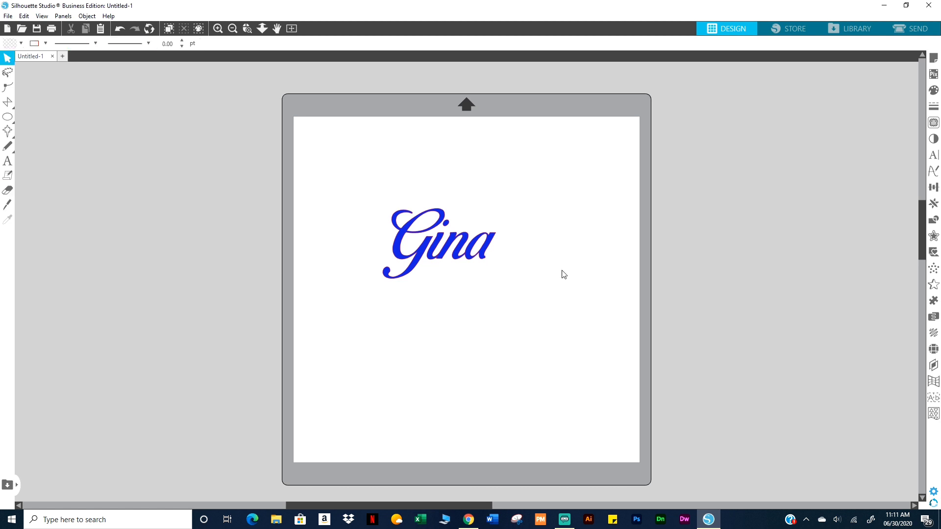
Place a note below the blue text and enter "Modified" in it
click(8, 179)
click(368, 349)
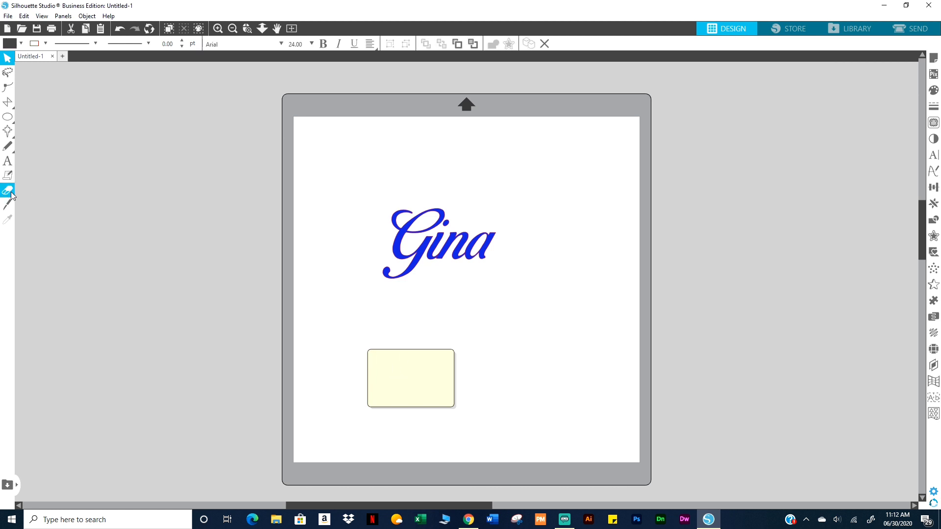
text(La)
key(BackSpace)
key(BackSpace)
text(MOdified)
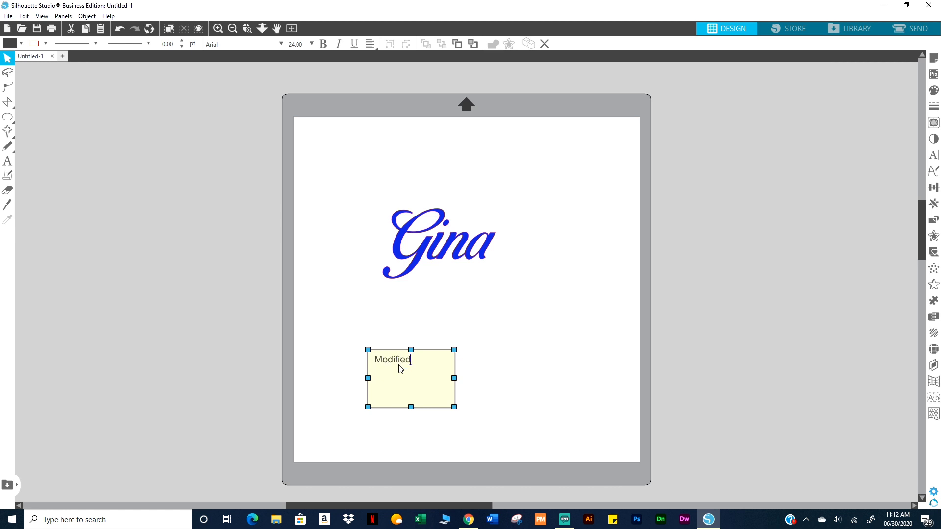
click(488, 353)
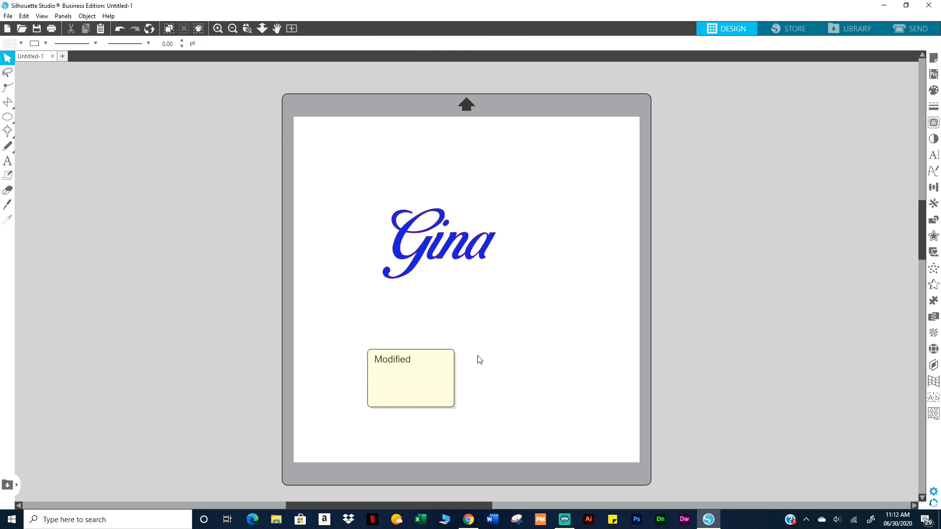
Move the "Modified" note to the page's lower right corner
drag(399, 362, 447, 363)
click(490, 369)
click(454, 356)
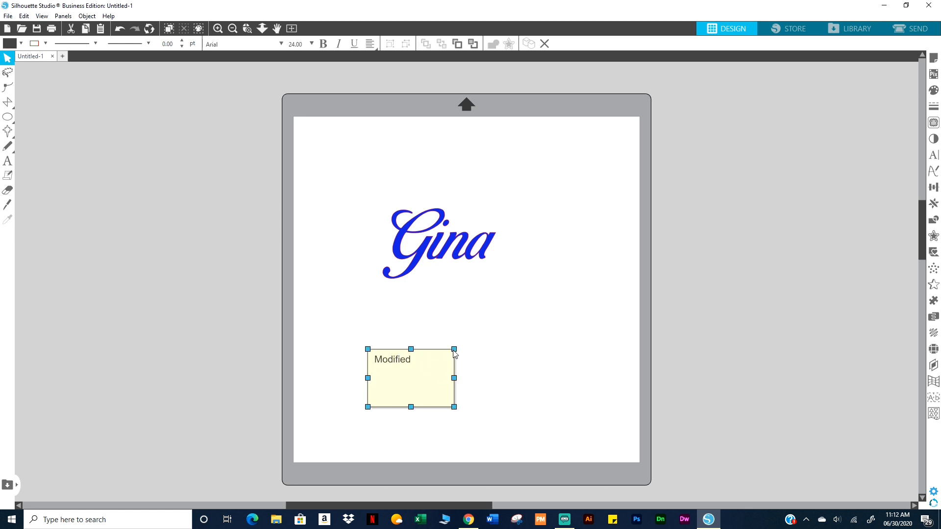
drag(410, 382, 403, 386)
click(446, 393)
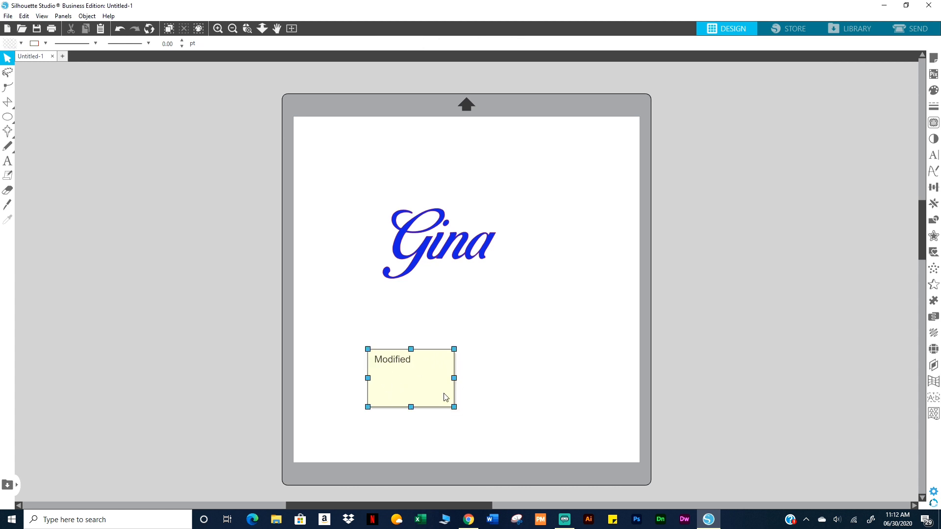
drag(524, 323, 603, 433)
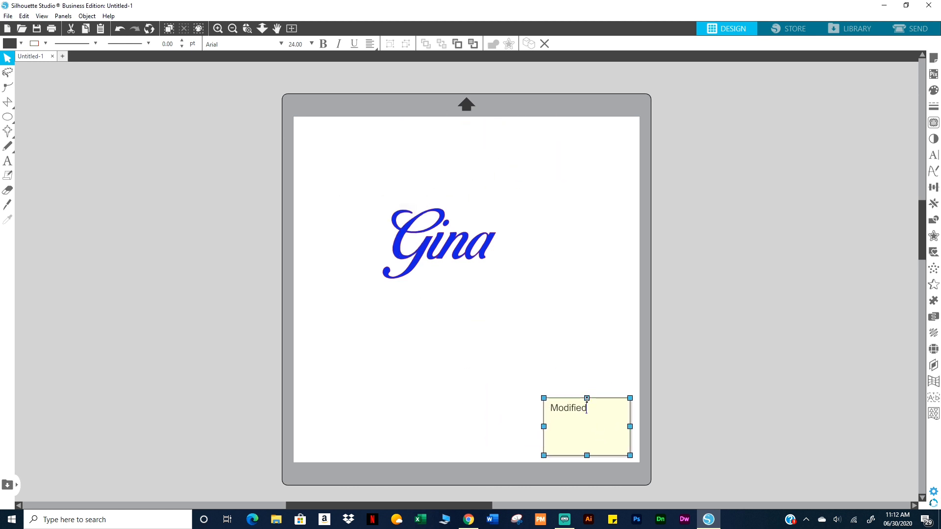
Open the text of the "Modified" note for editing
double_click(586, 413)
click(646, 385)
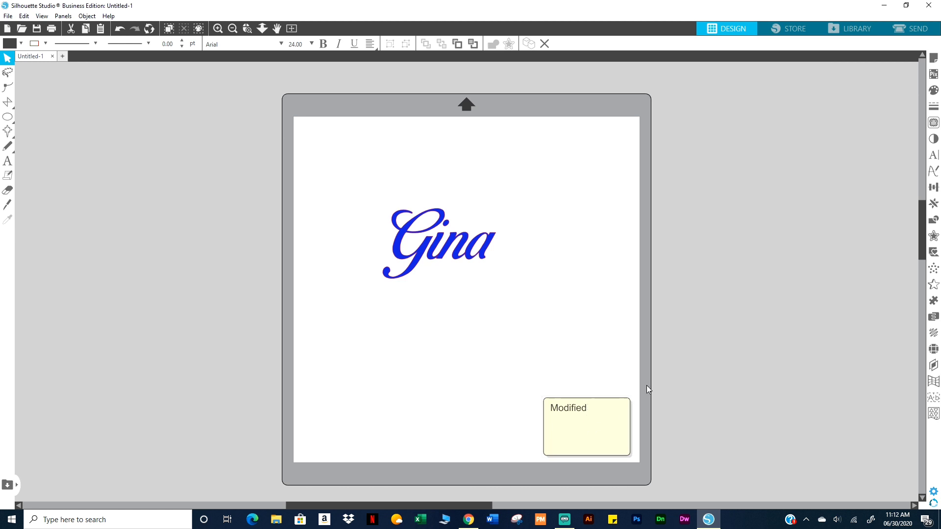
click(583, 430)
text(d)
click(490, 382)
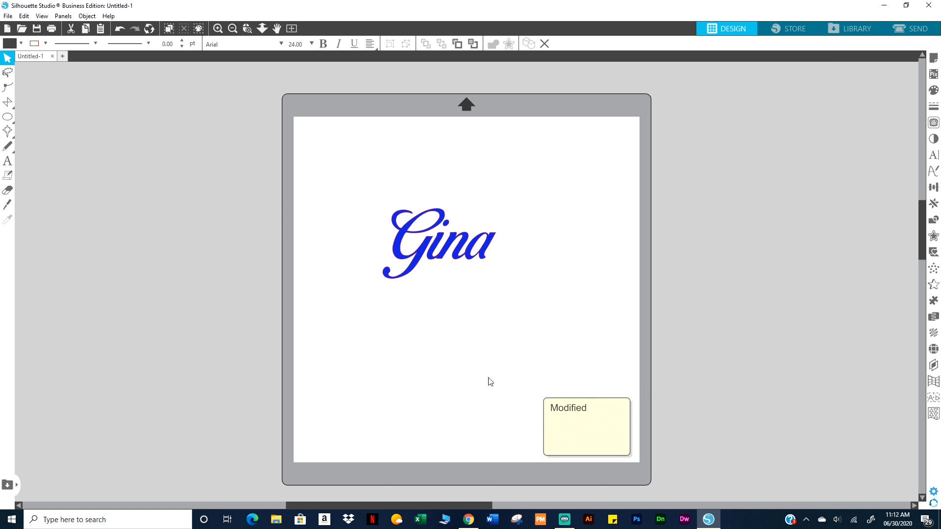
click(549, 412)
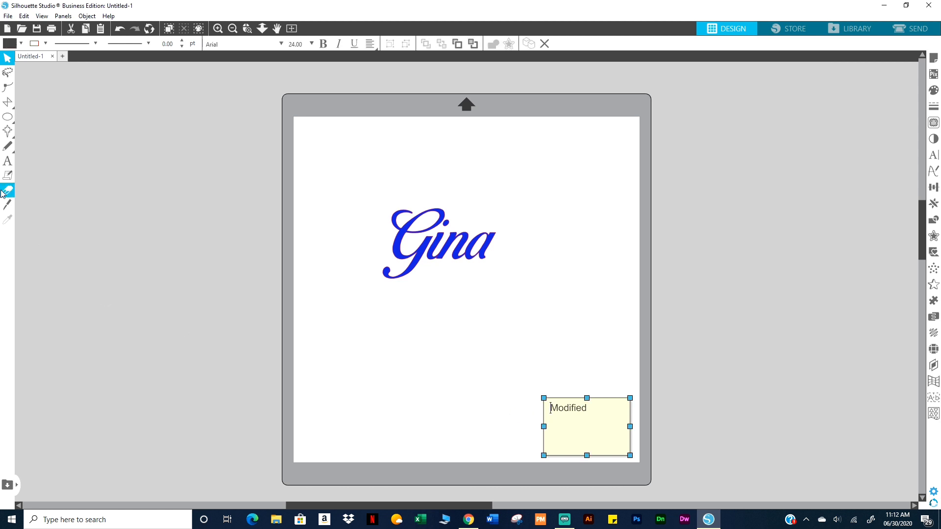
Place a second blank note overlapping the "Modified" note and delete both notes
click(7, 175)
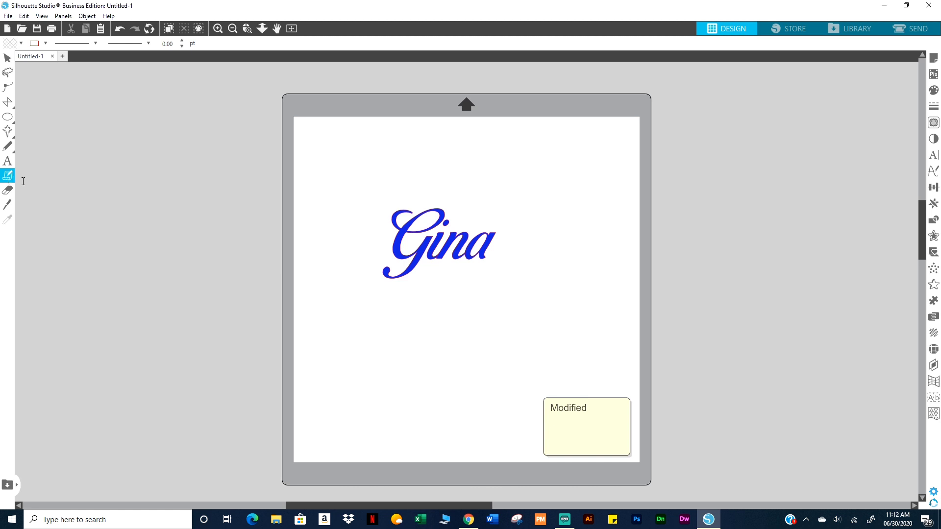
click(576, 416)
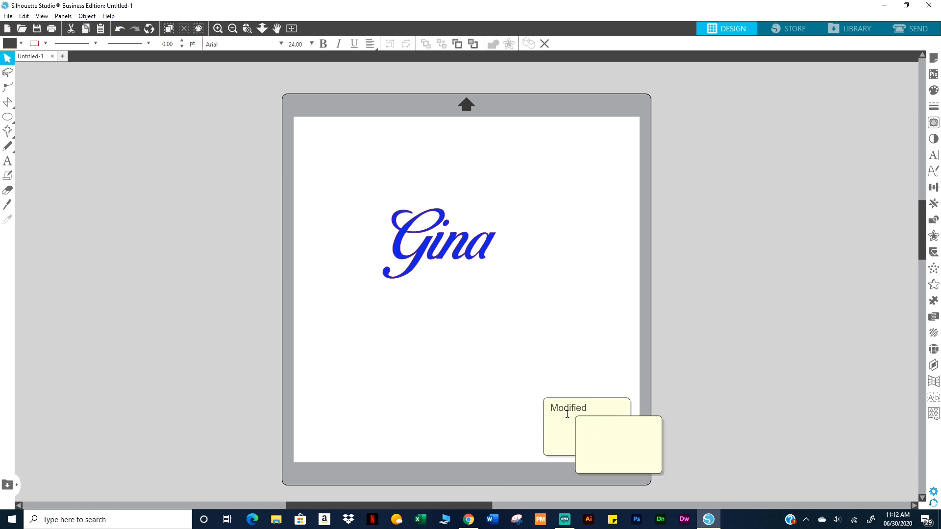
drag(514, 405, 634, 448)
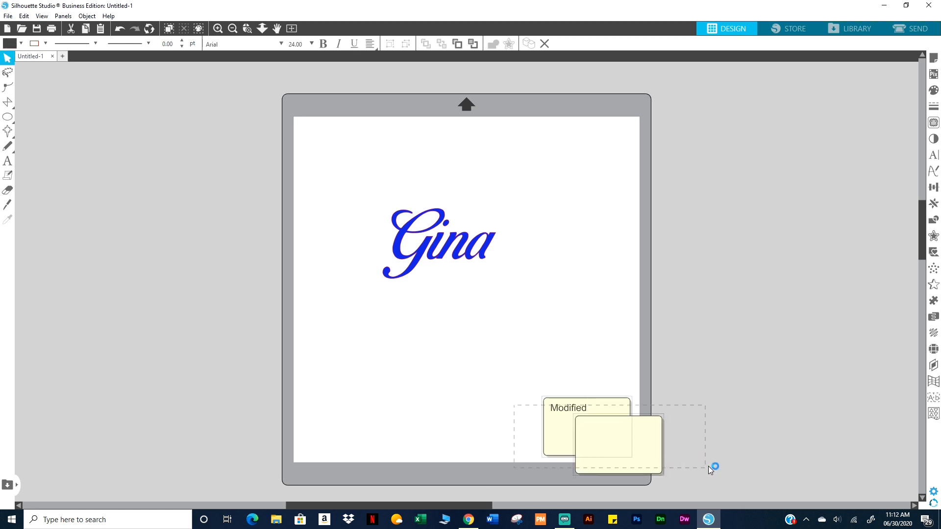
key(Delete)
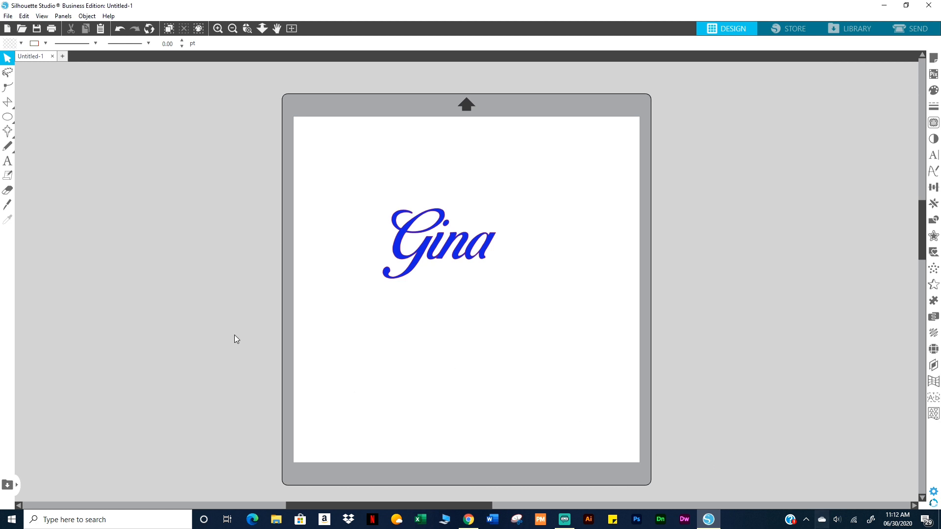
Add a short second name as plain Arial text below the blue name
click(8, 164)
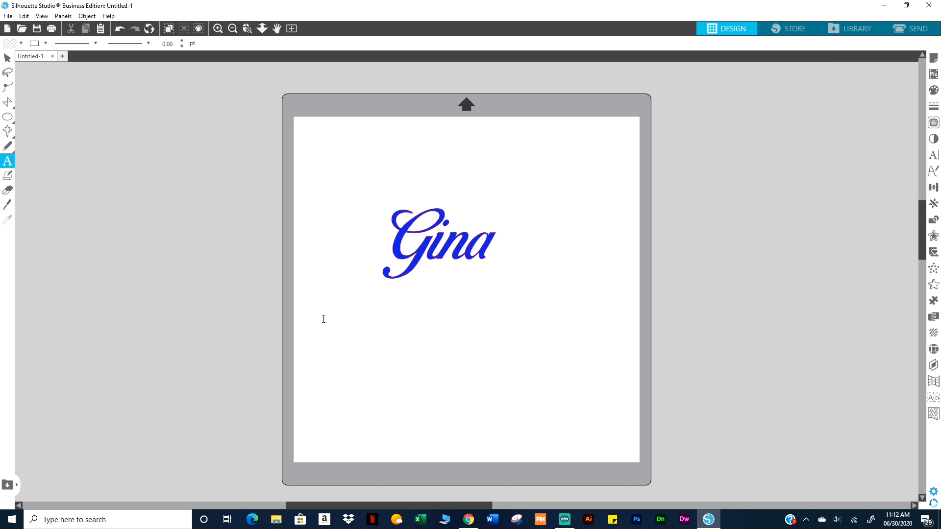
click(412, 335)
text(Gil)
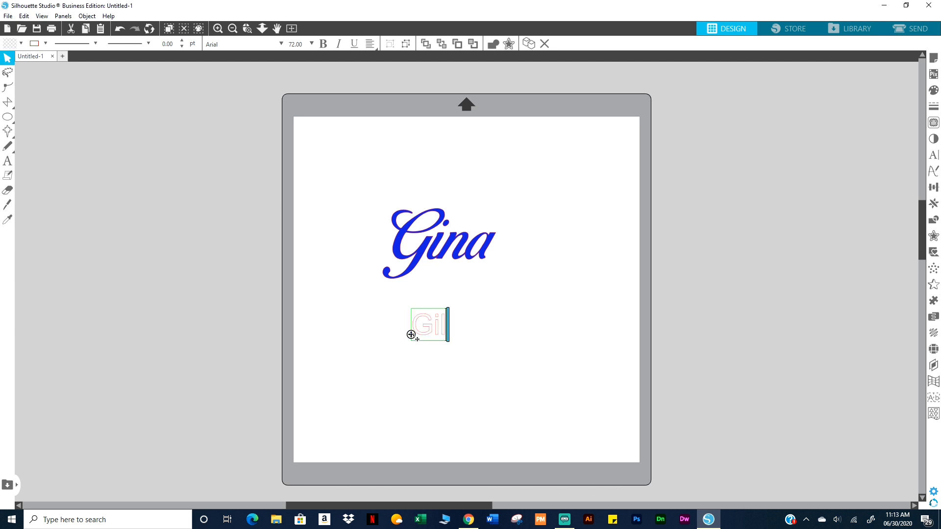
click(469, 427)
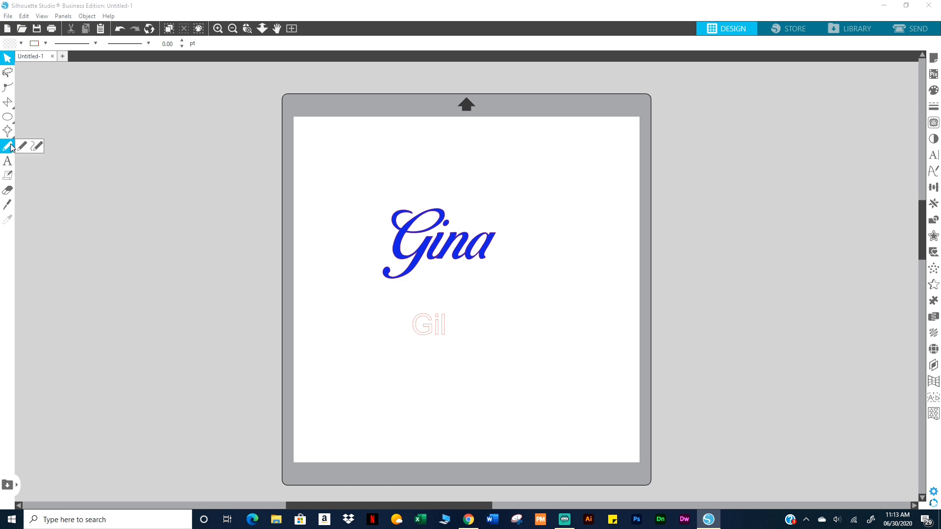
Handwrite the second name with the Freehand tool below the outlined text, about 2.77 in wide, and select it
click(22, 145)
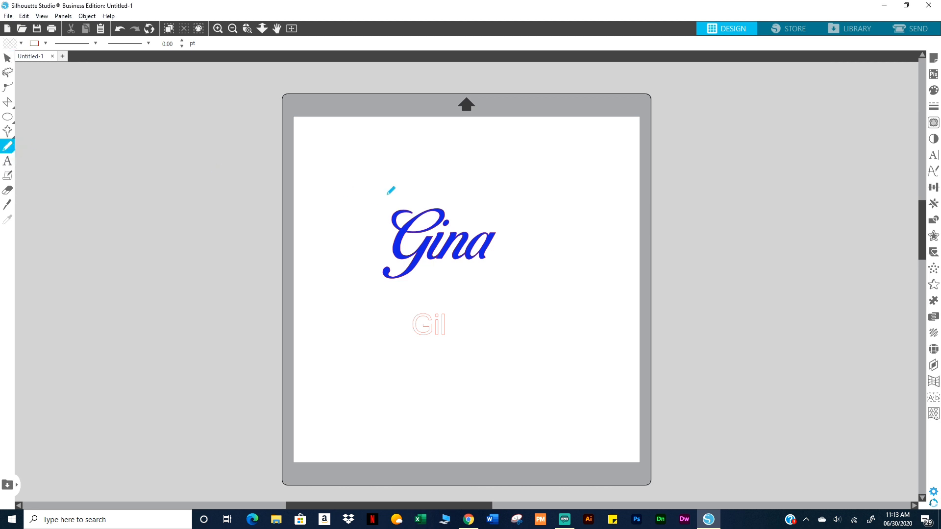
mouse_move(445, 405)
mouse_down()
mouse_move(472, 353)
mouse_move(459, 363)
mouse_move(473, 371)
mouse_move(485, 361)
mouse_move(475, 391)
mouse_move(447, 393)
mouse_move(510, 386)
mouse_move(516, 355)
mouse_move(503, 374)
mouse_move(509, 395)
mouse_move(525, 403)
mouse_up()
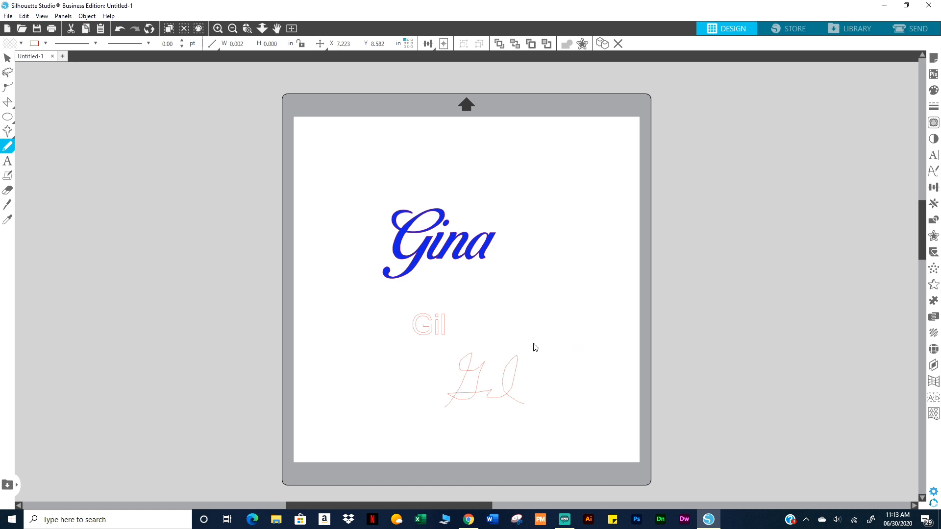
key(v)
click(449, 380)
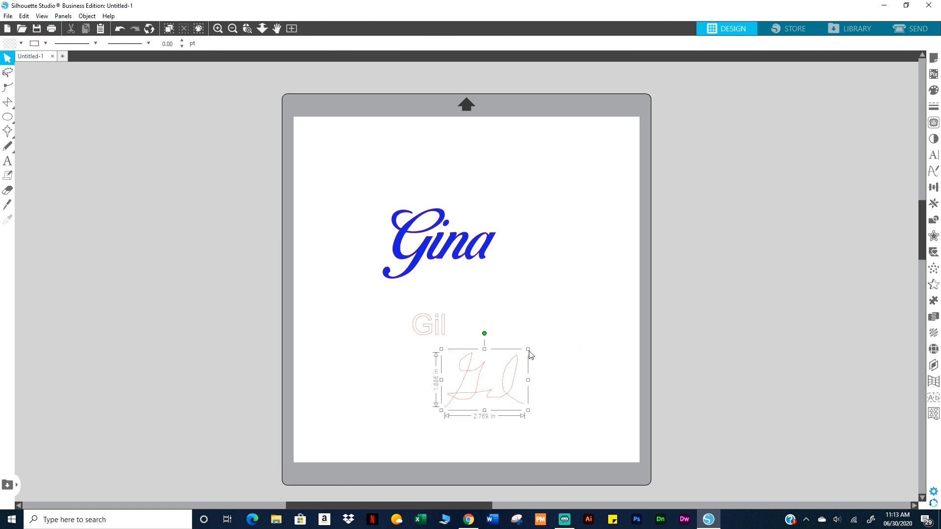
Enlarge the handwritten name to about 6.79 by 4.63 in and delete it
drag(527, 349, 653, 286)
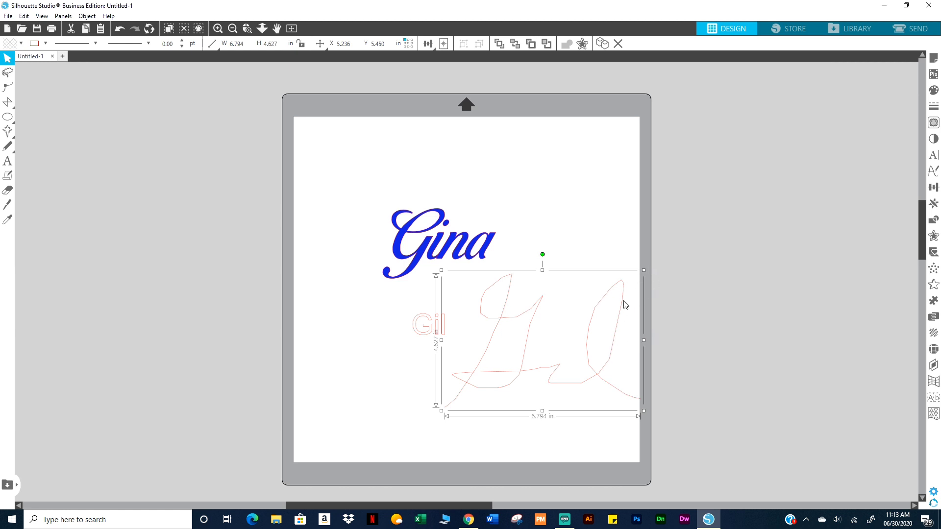
mouse_move(619, 322)
mouse_down()
mouse_move(599, 370)
mouse_move(542, 326)
mouse_up()
mouse_move(533, 269)
mouse_down()
mouse_move(553, 275)
mouse_move(531, 206)
mouse_move(548, 269)
mouse_move(528, 341)
mouse_move(606, 382)
mouse_move(639, 349)
mouse_up()
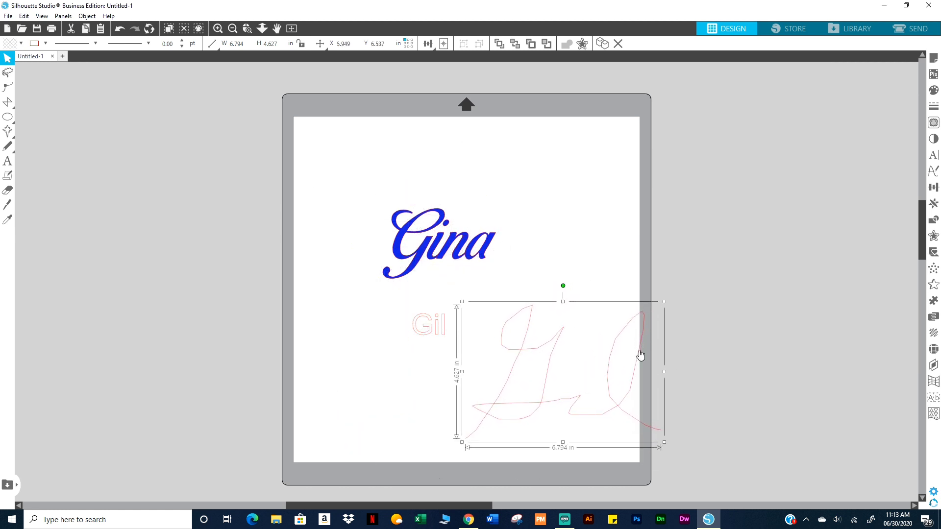
key(Delete)
Draw a rotational swirl shape about 6.8 in wide over the page and reduce it to five blades
click(8, 134)
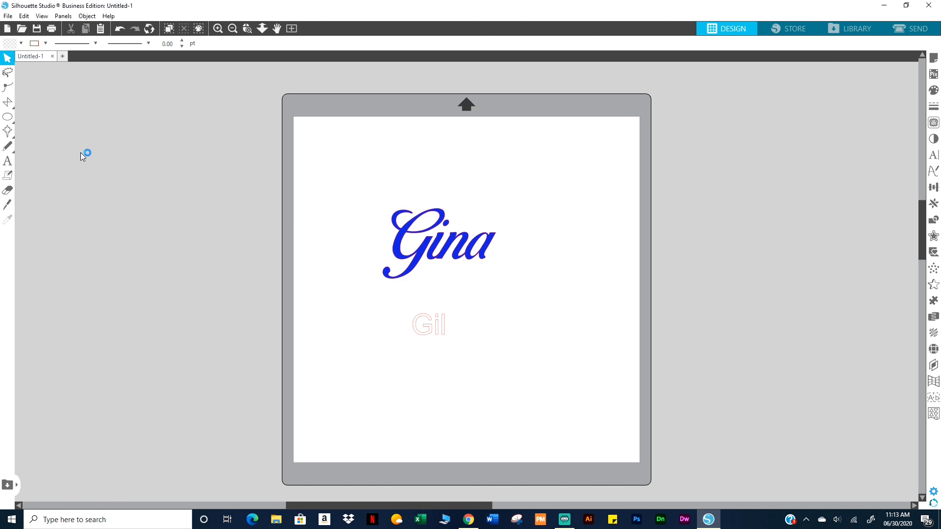
click(8, 132)
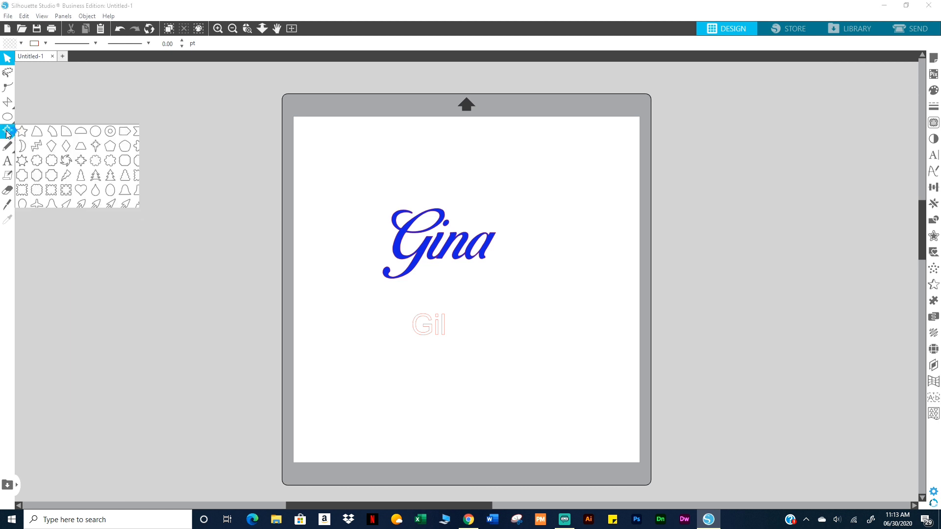
click(67, 163)
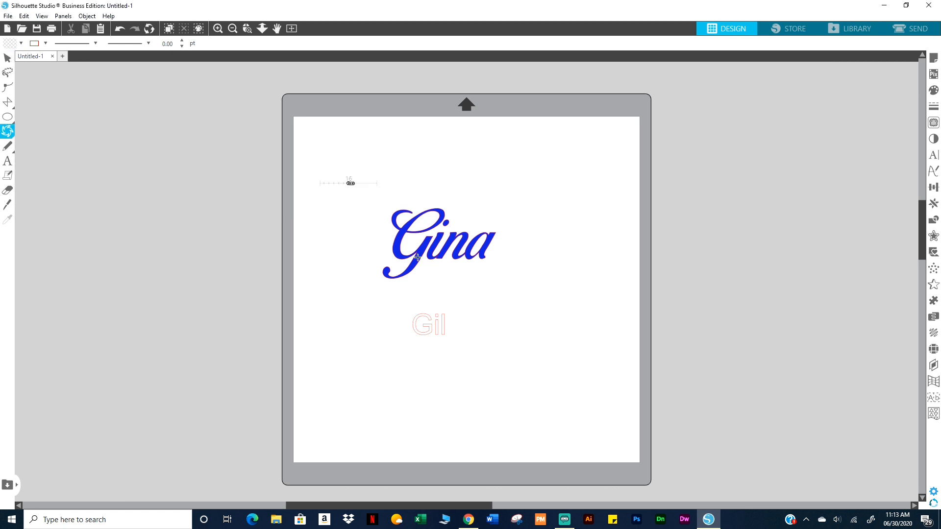
drag(348, 183, 412, 259)
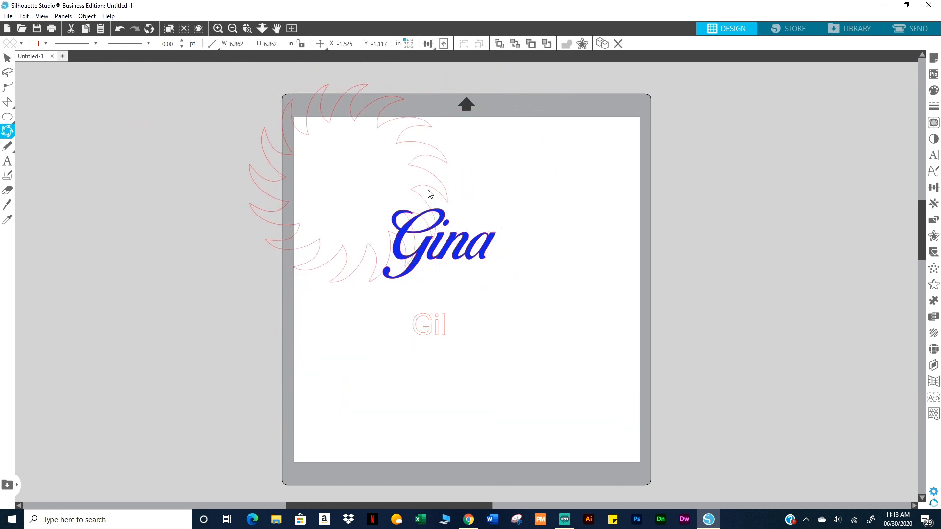
drag(428, 190, 472, 298)
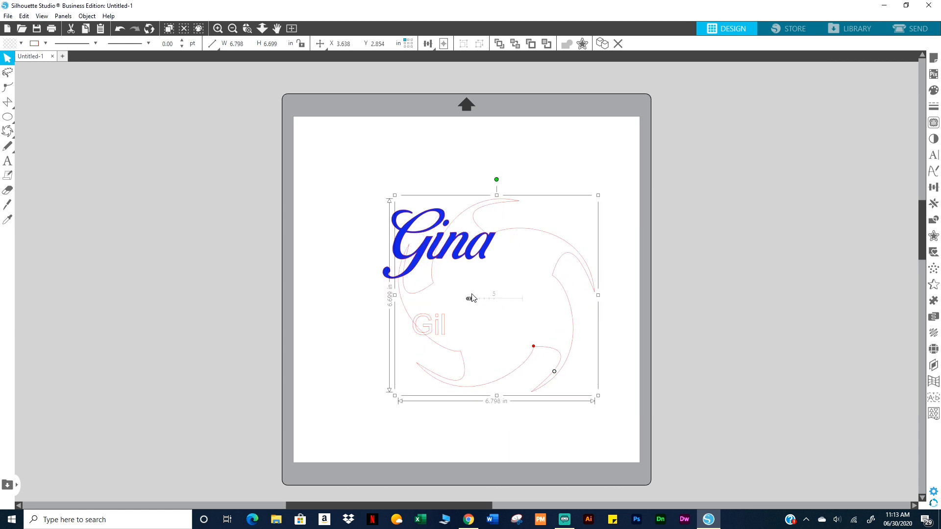
click(524, 315)
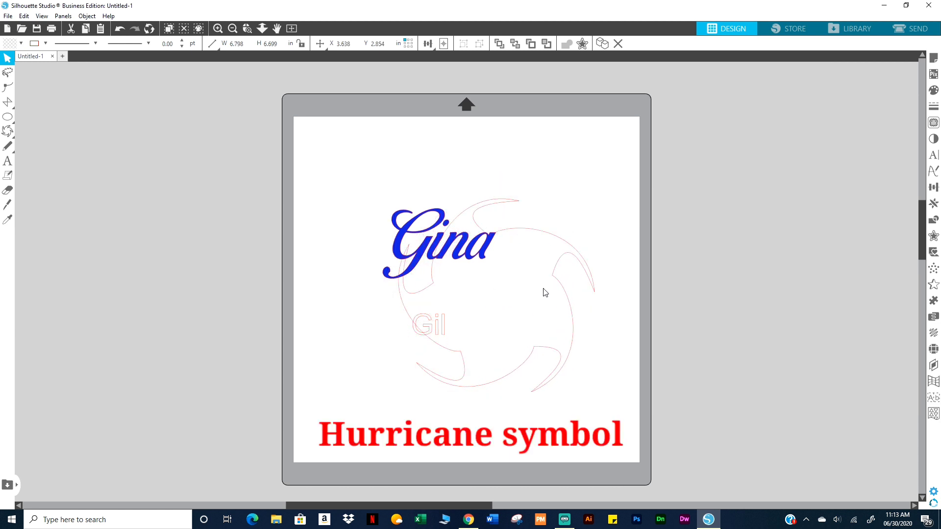
Delete the small outlined name and move the five-bladed swirl so it surrounds the blue name
click(415, 338)
key(Delete)
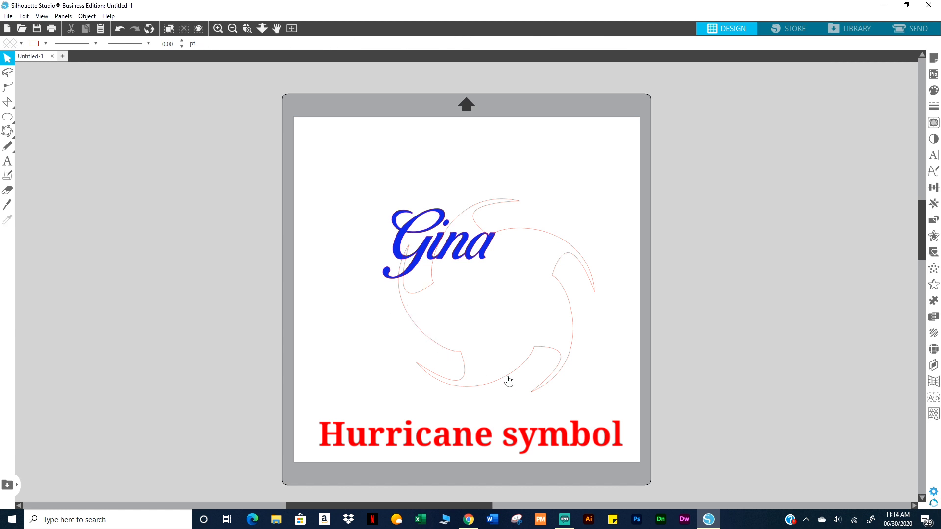
drag(508, 381, 452, 333)
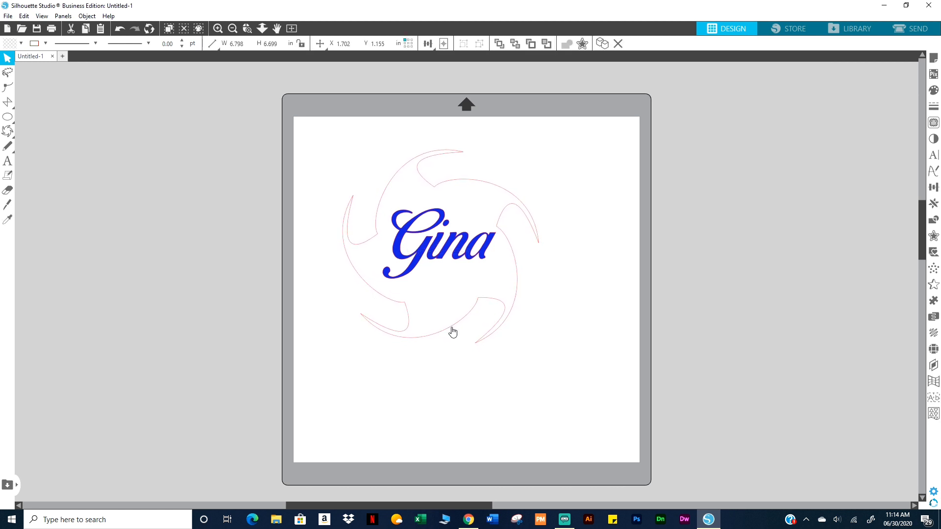
click(597, 300)
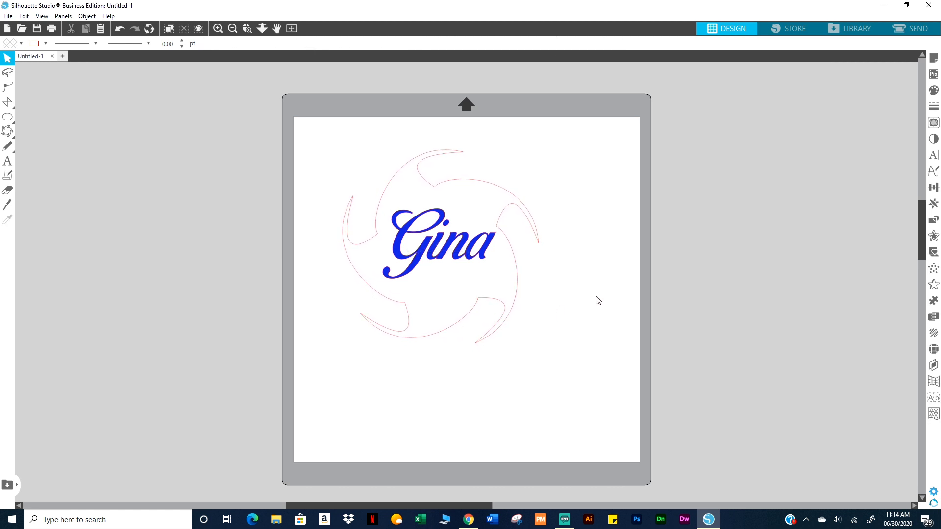
Fill the swirl shape with red and send it to the back behind the name
click(510, 310)
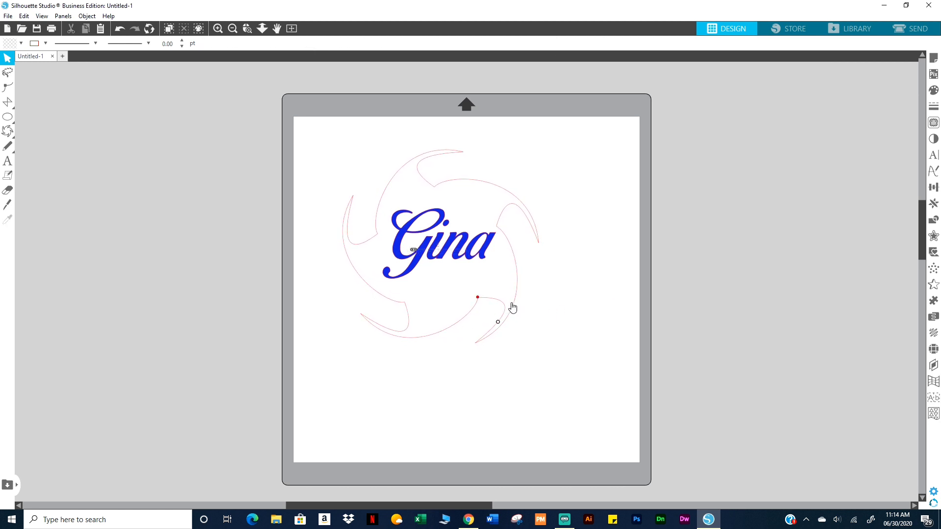
click(933, 90)
click(793, 142)
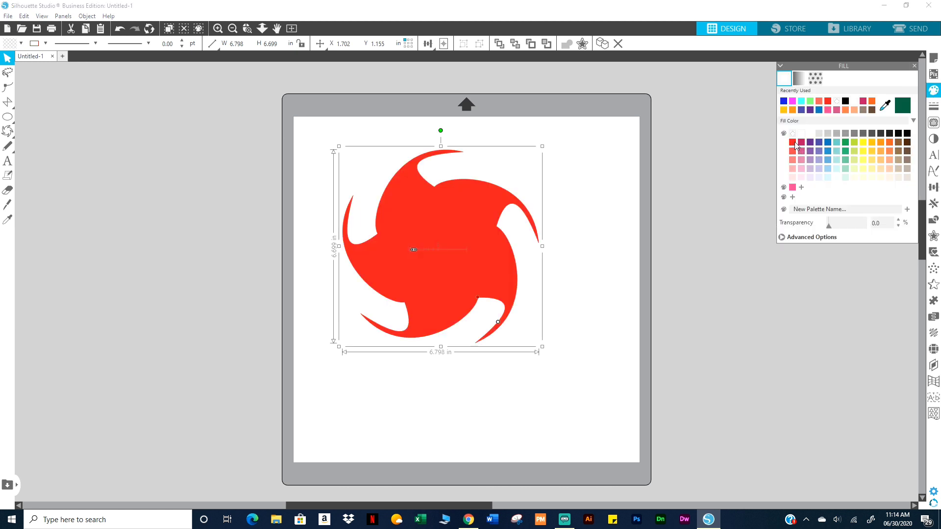
right_click(491, 267)
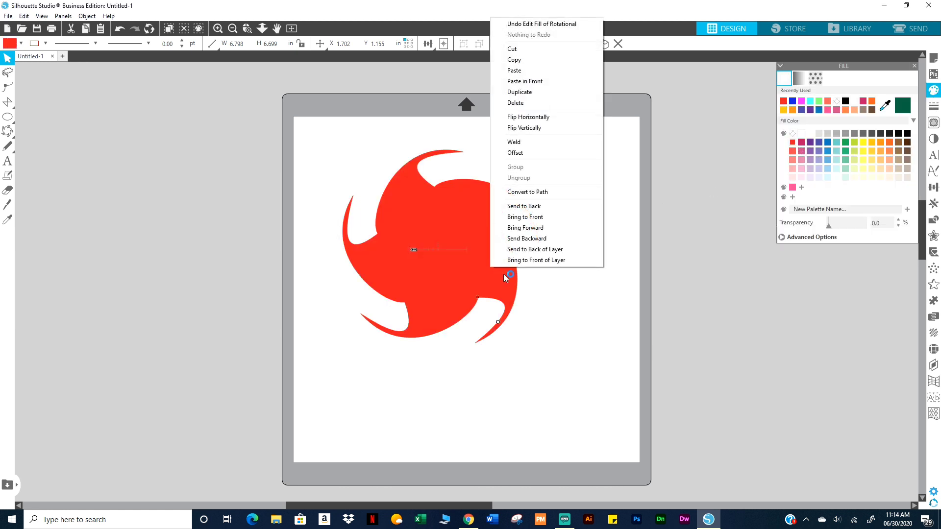
click(523, 206)
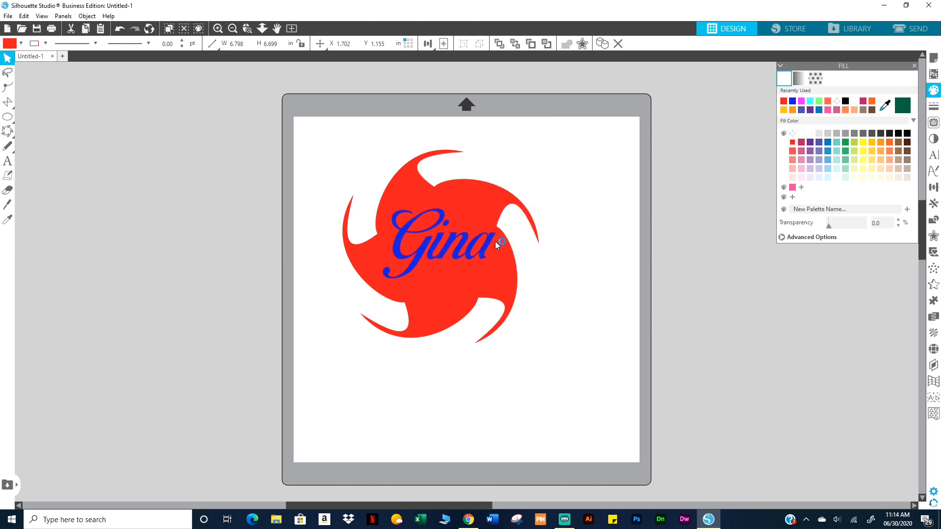
Fill the name's last letter with yellow and its second letter with a lighter blue
click(863, 143)
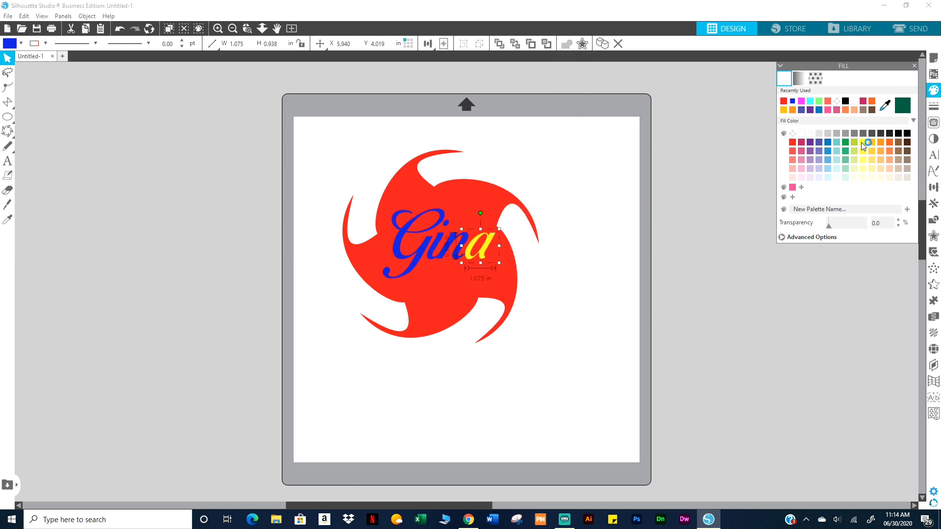
click(430, 258)
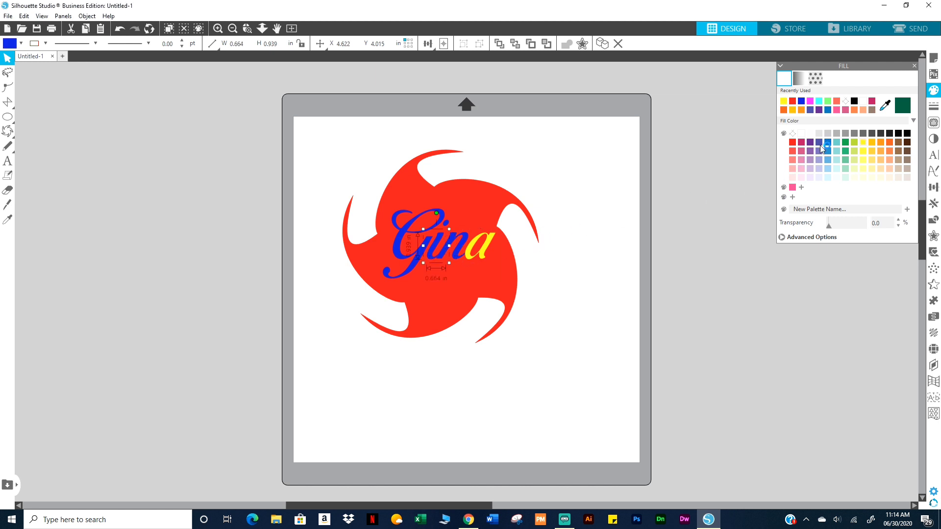
click(881, 143)
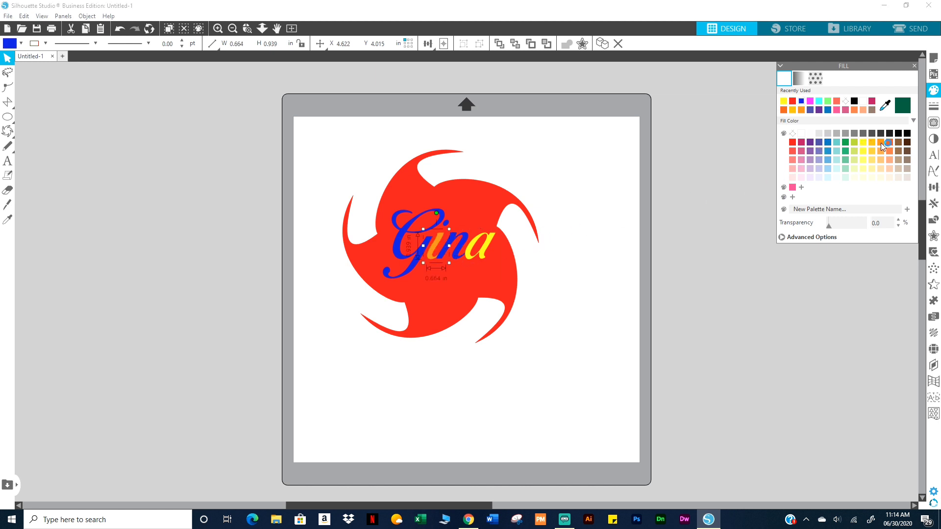
click(828, 145)
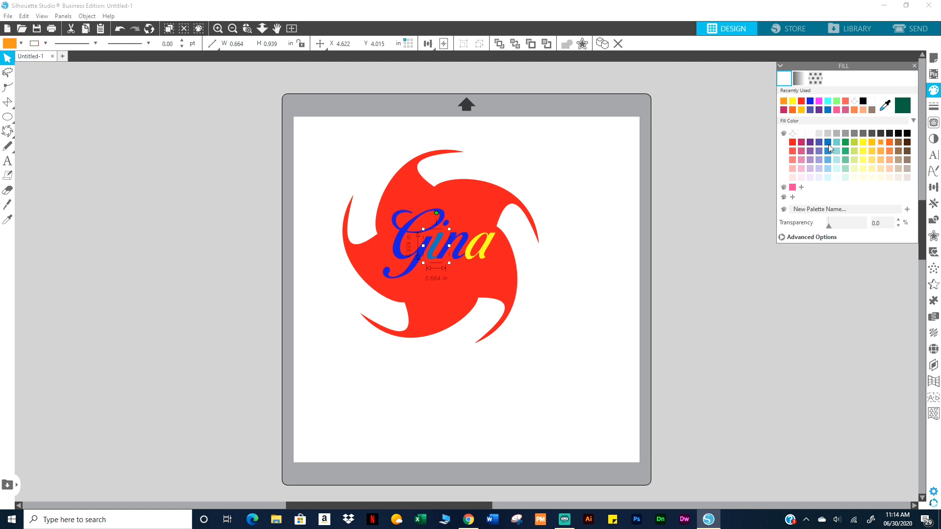
Fill the name's capital first letter with white and deselect it
click(396, 254)
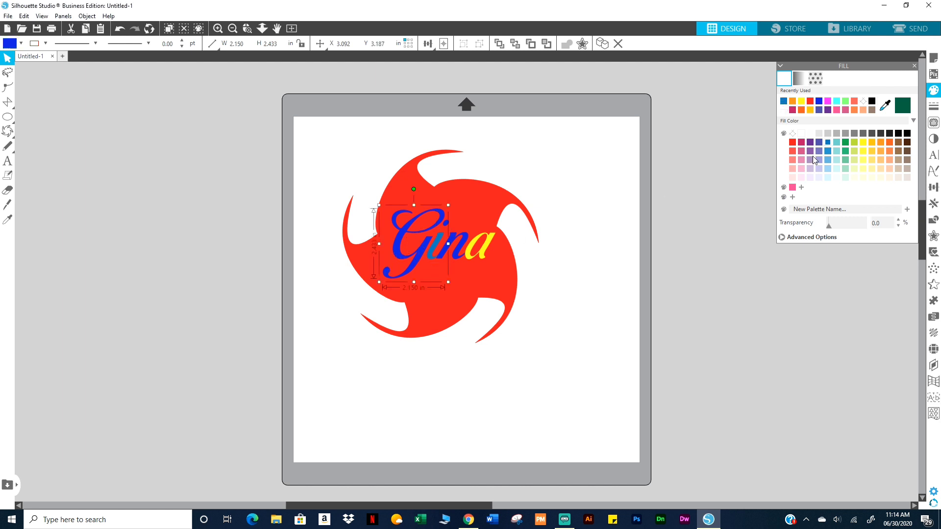
click(801, 134)
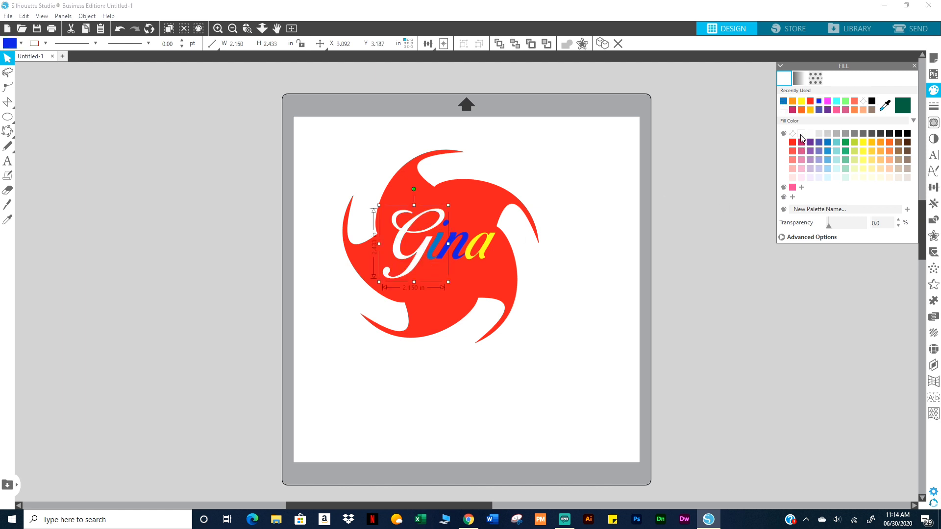
click(290, 338)
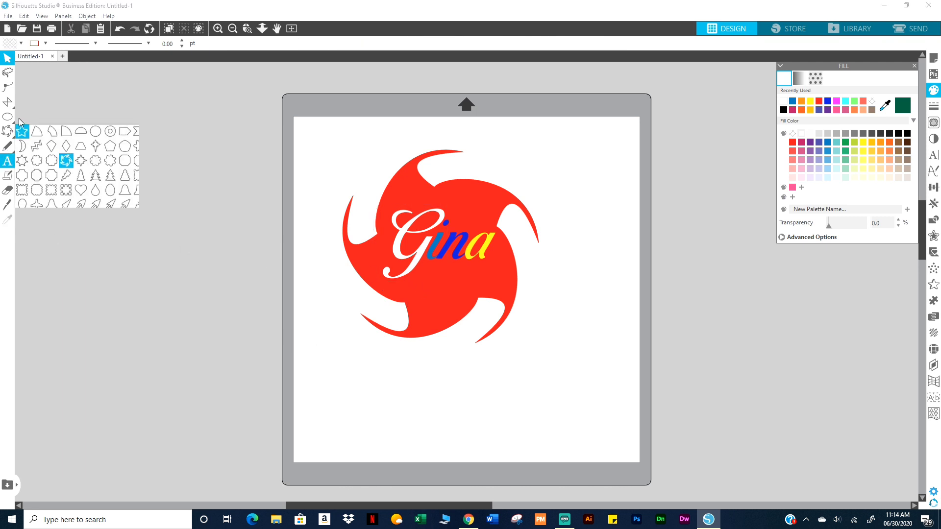
Draw a square of about 2.57 in and a rectangle of about 2.57 by 0.95 in below the swirl
mouse_move(10, 120)
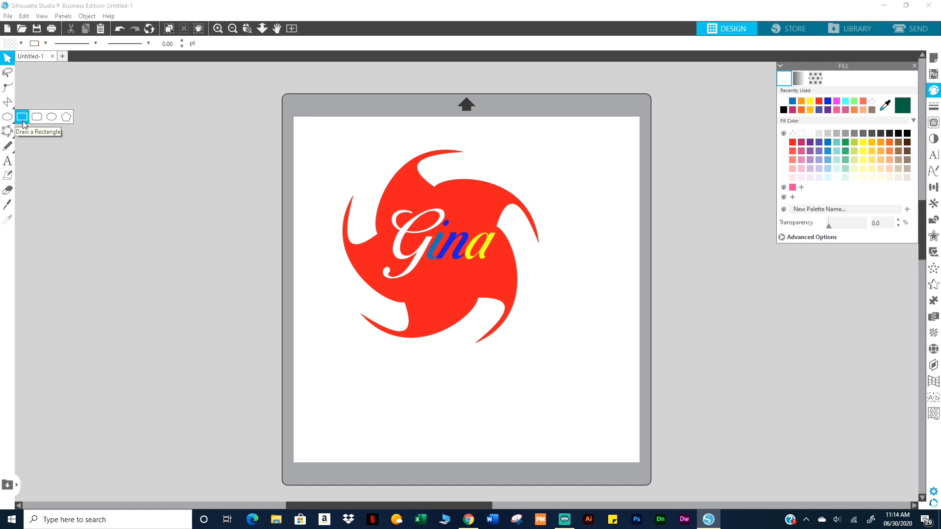
click(21, 117)
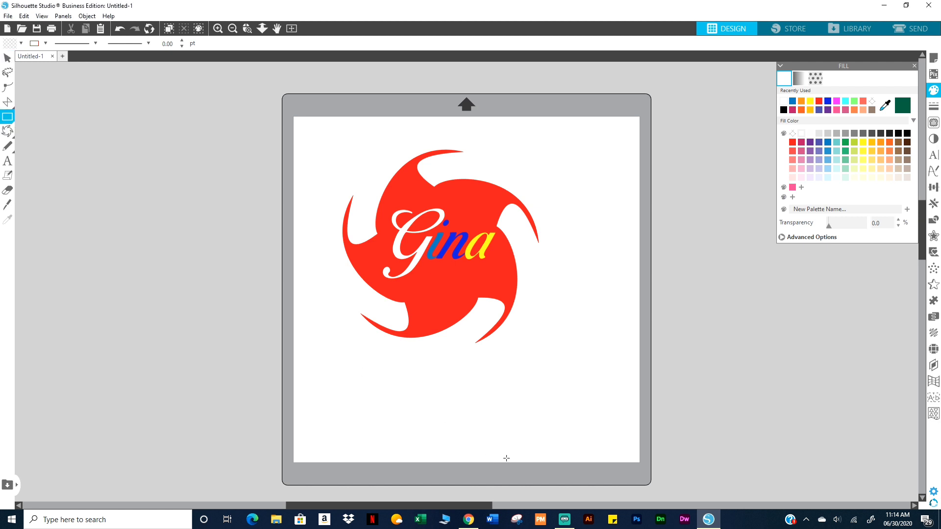
mouse_move(529, 343)
mouse_down()
mouse_move(601, 429)
mouse_move(603, 416)
mouse_up()
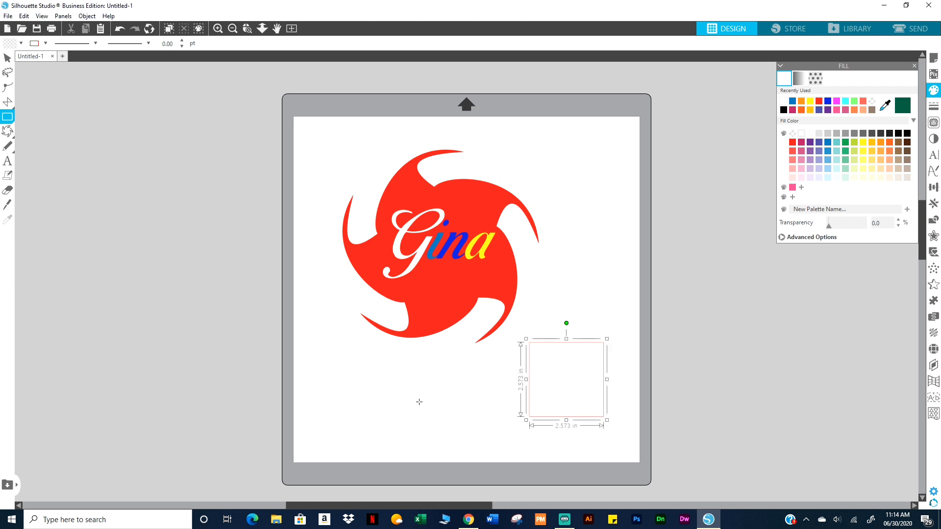
click(378, 401)
drag(346, 393, 422, 421)
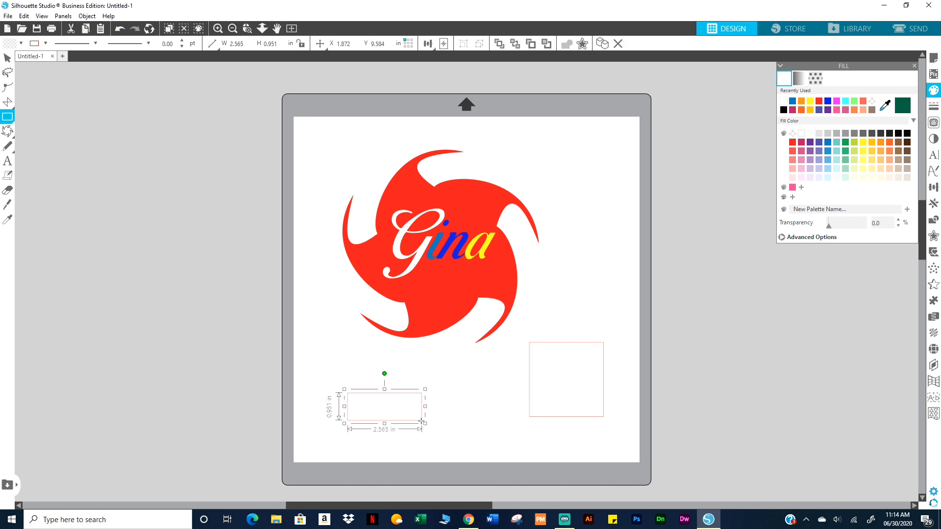
Draw a large circle and an ellipse of about 3.08 by 1.77 in on the empty area beside the page
click(7, 120)
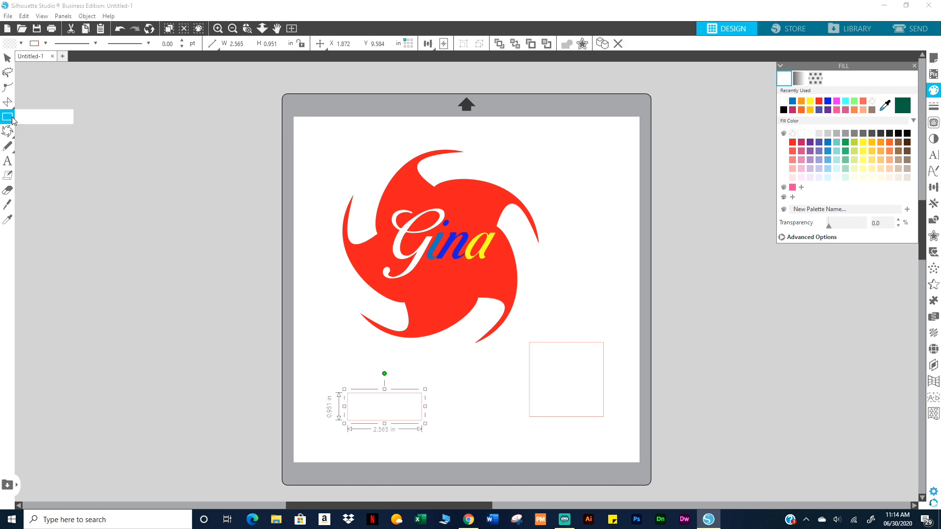
click(51, 121)
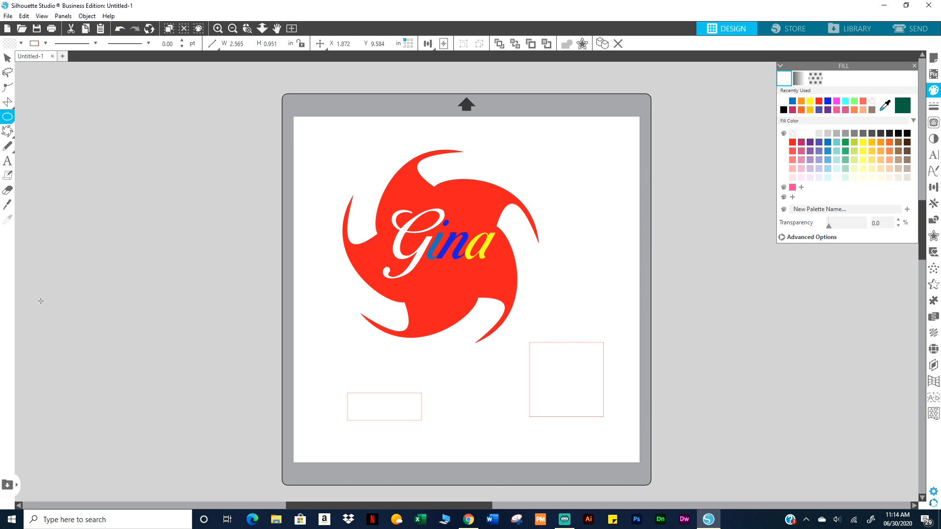
drag(23, 302, 399, 463)
drag(217, 192, 306, 141)
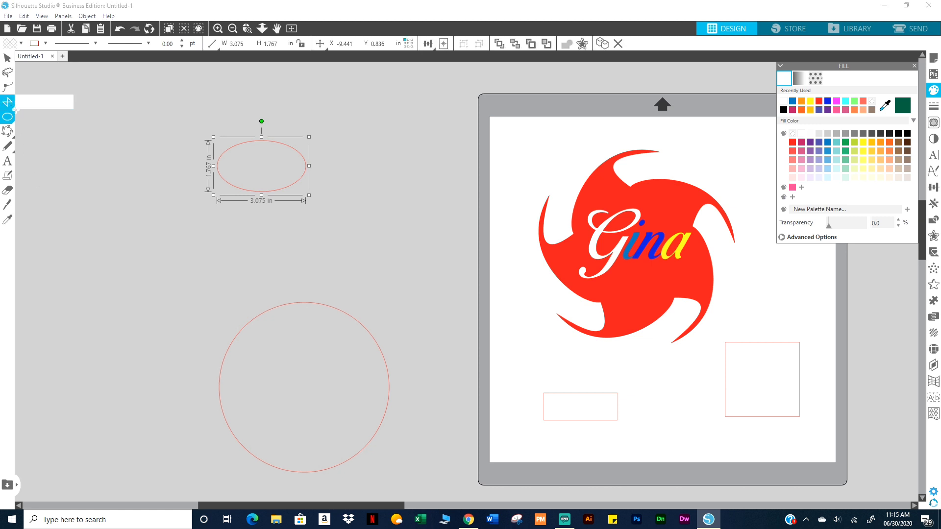
Deselect the ellipse and create three new blank documents
click(6, 90)
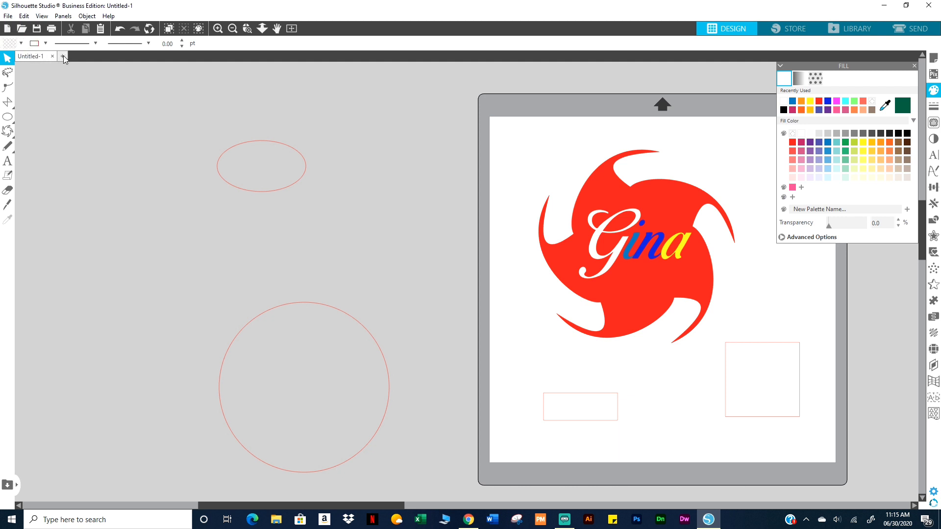
click(8, 29)
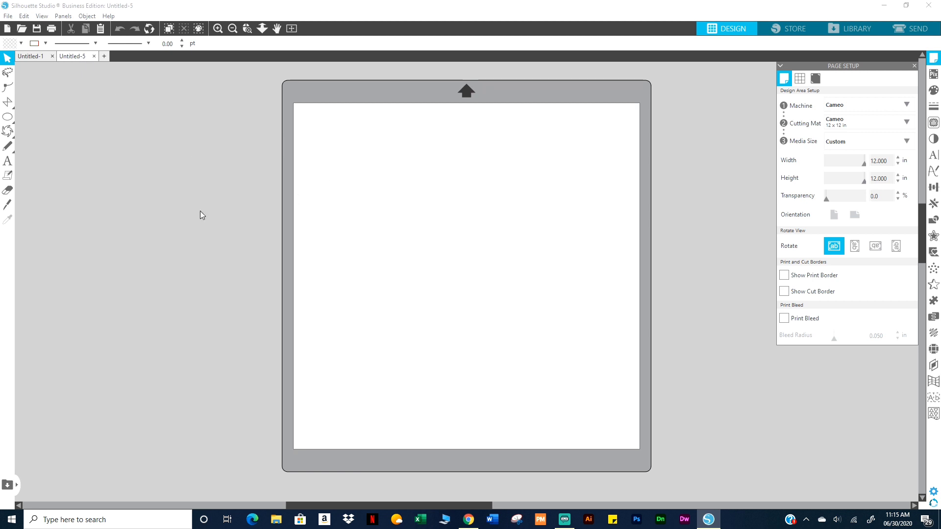
click(32, 55)
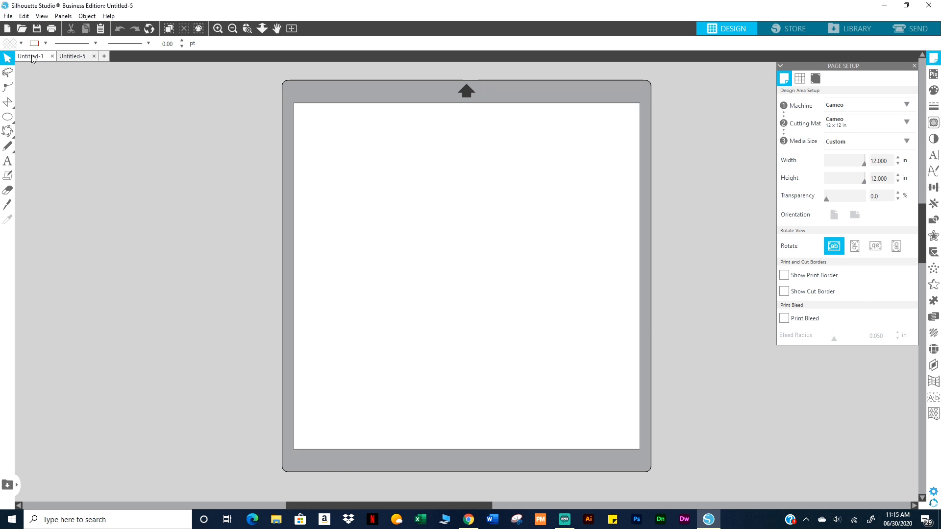
click(71, 56)
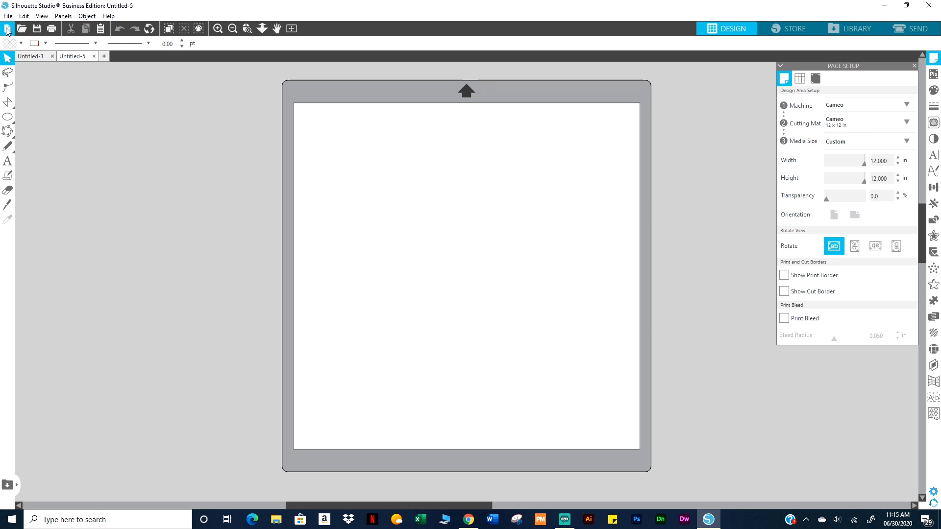
click(104, 55)
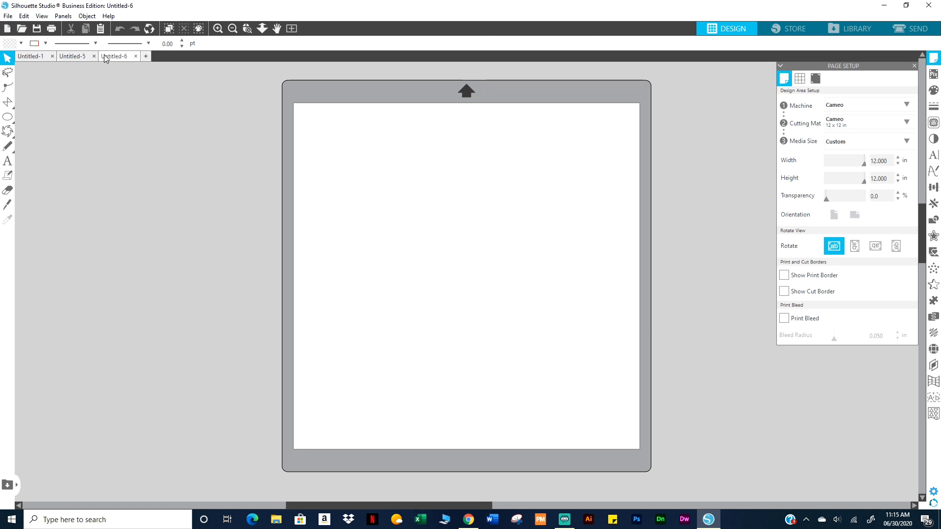
click(145, 57)
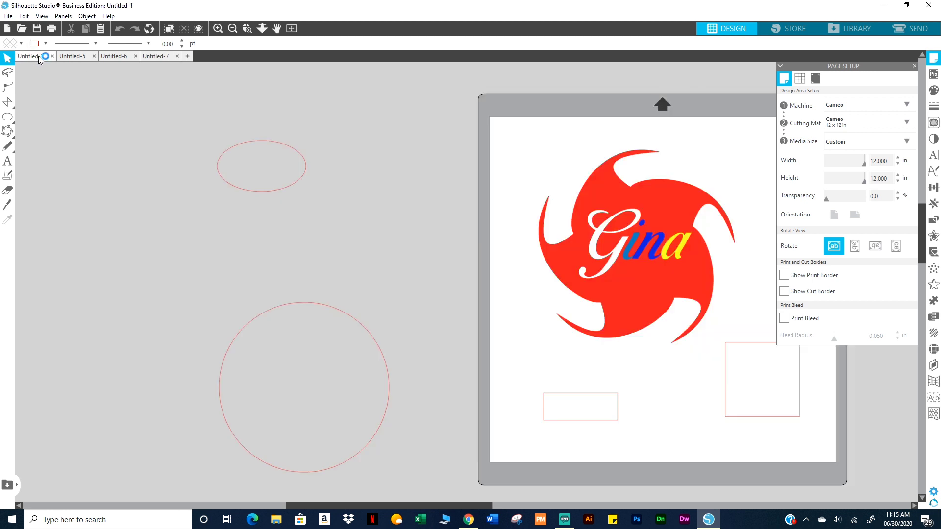
Move the red swirl off the page onto the empty area and copy all the letters of the name
drag(617, 296, 358, 313)
click(660, 259)
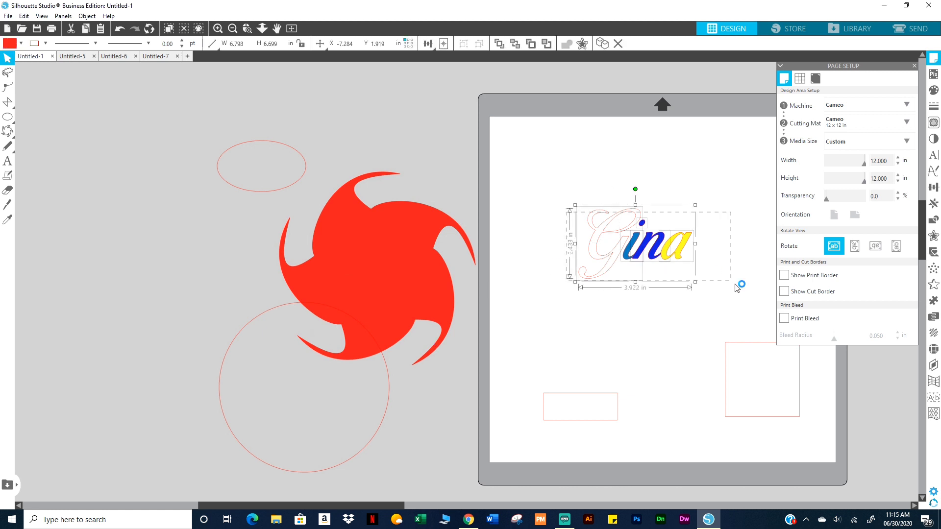
right_click(678, 258)
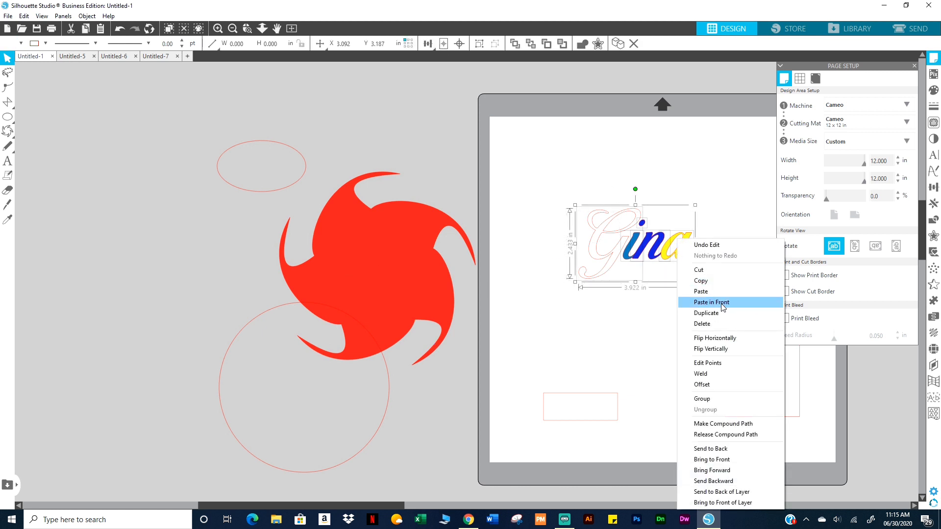
click(701, 281)
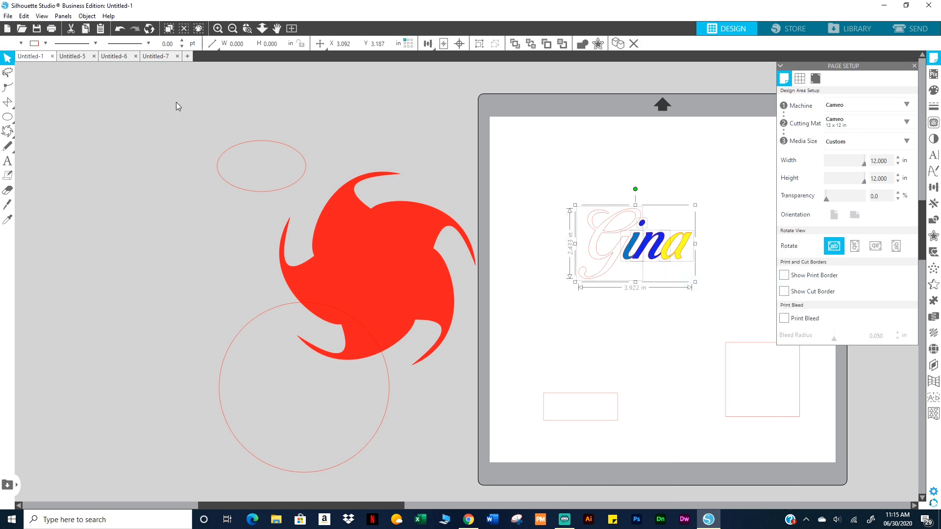
Paste the copied name into the blank Untitled-7 document and deselect it
click(160, 57)
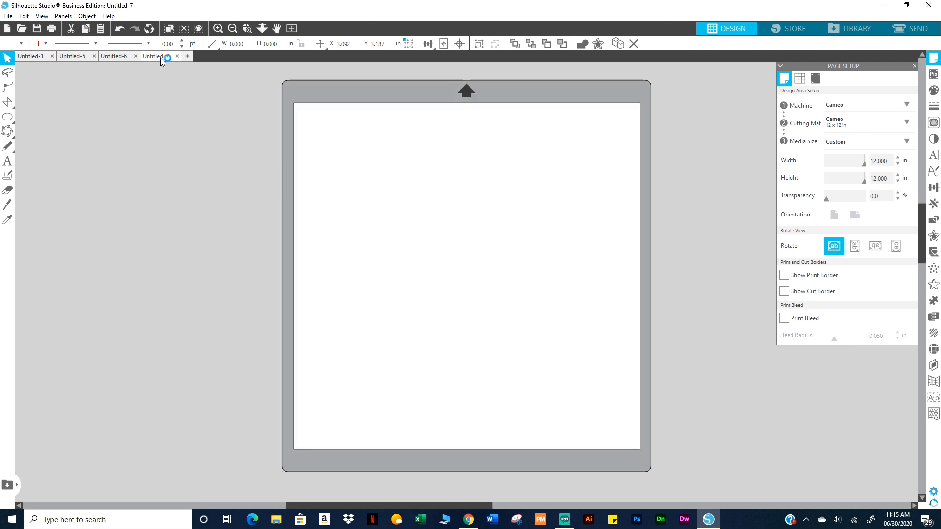
right_click(358, 232)
click(387, 275)
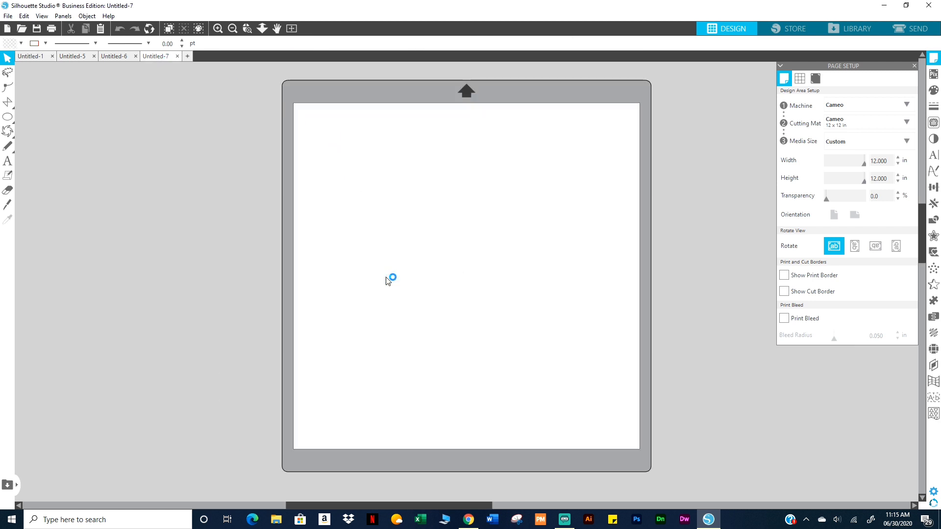
click(449, 341)
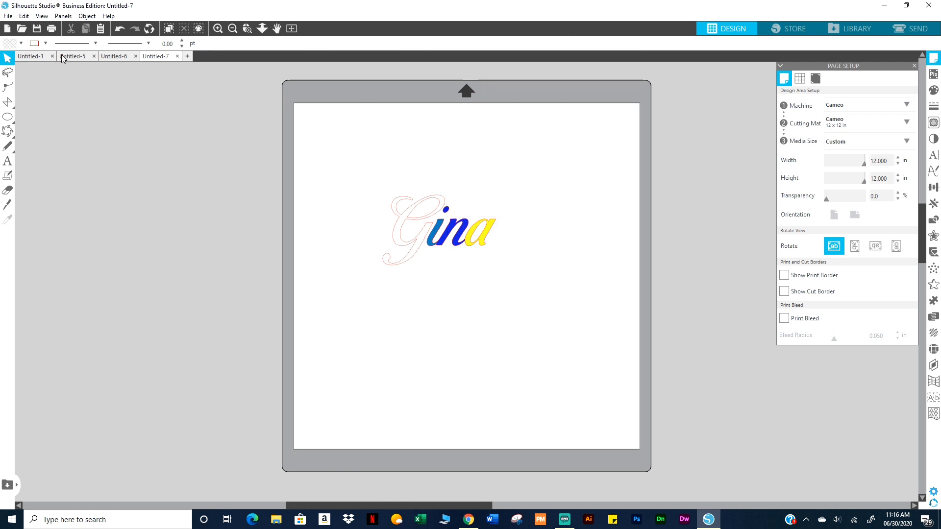
Browse to the Desktop in the Merge file browser and close it without merging a file
click(7, 17)
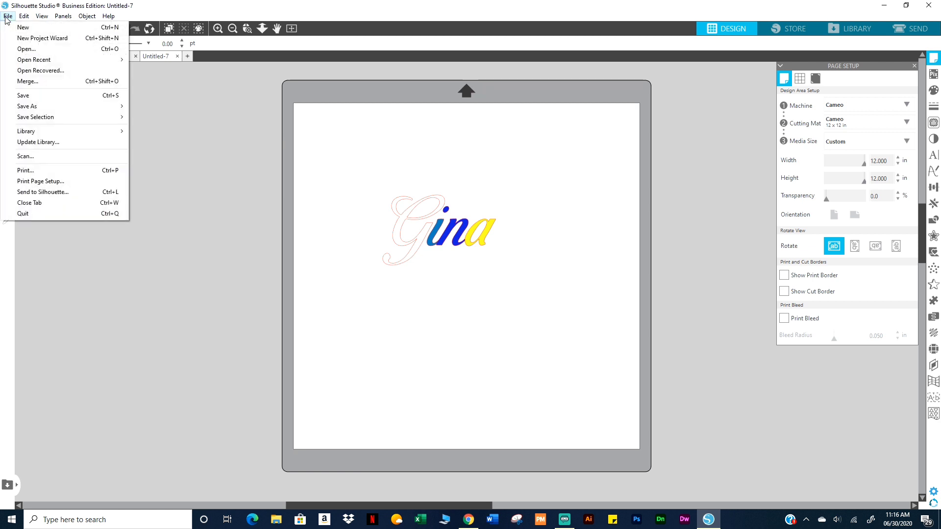
click(25, 81)
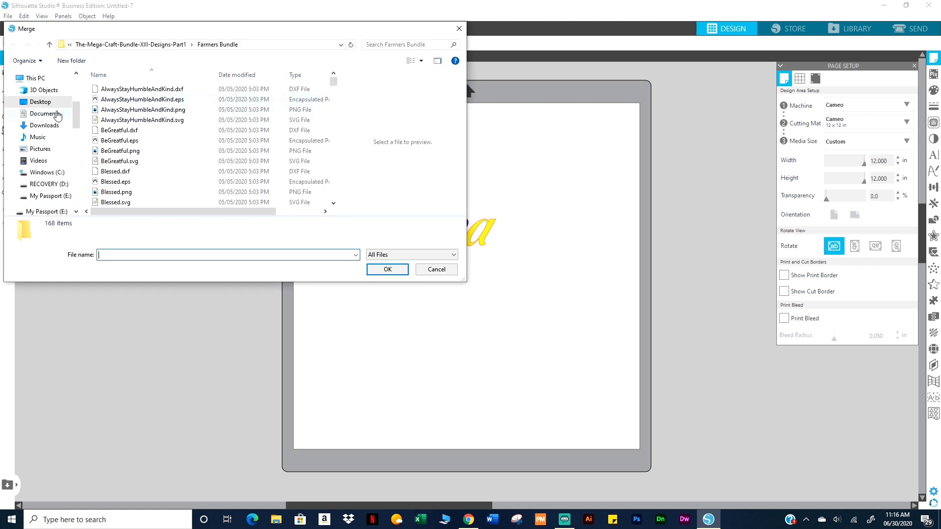
scroll(54, 110, up, 5)
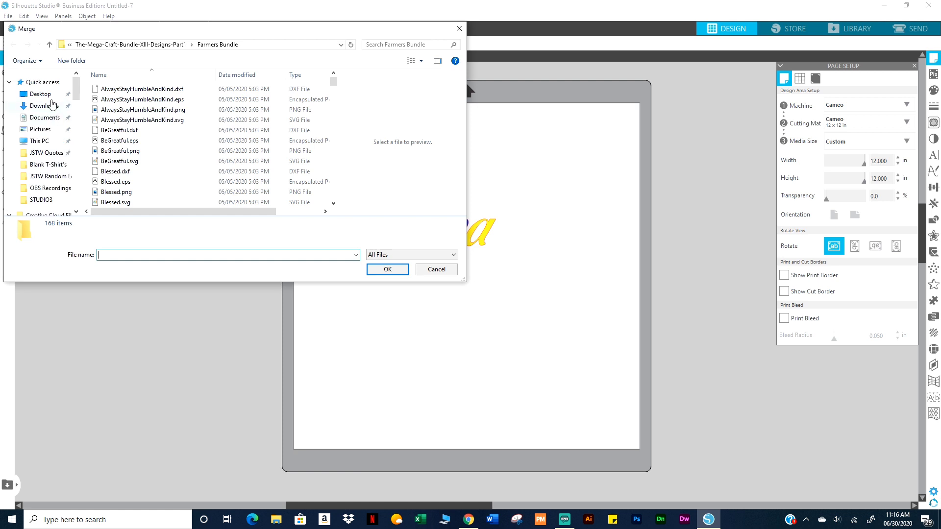
click(42, 93)
click(436, 269)
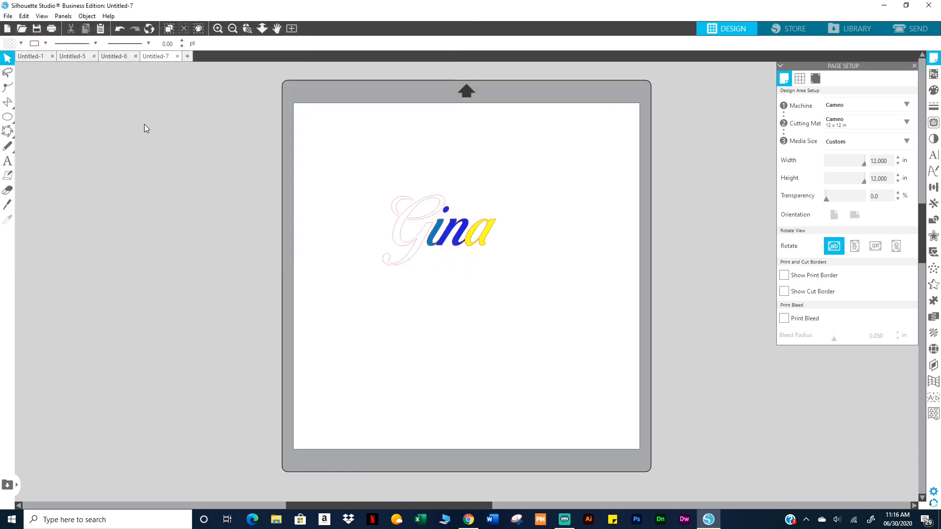
Browse to the Desktop in the Open file browser and close it without opening a file
click(22, 28)
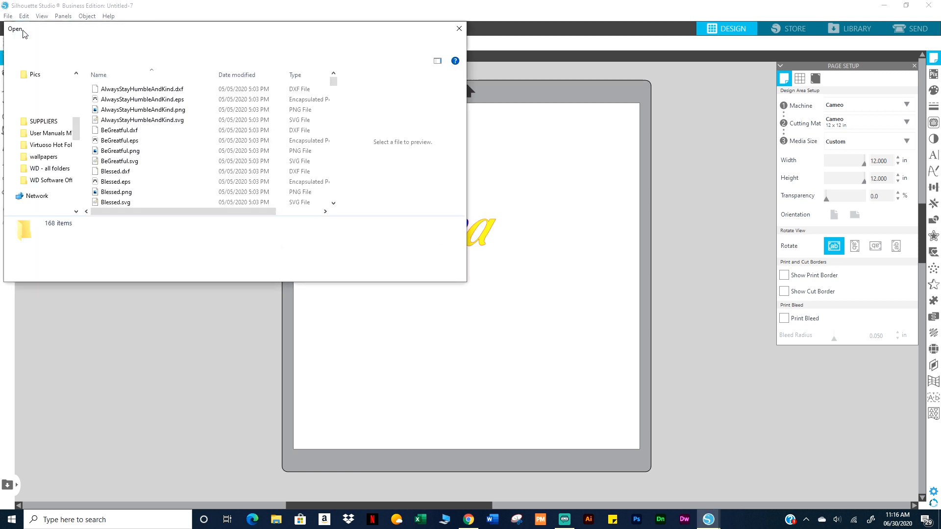
scroll(60, 122, up, 10)
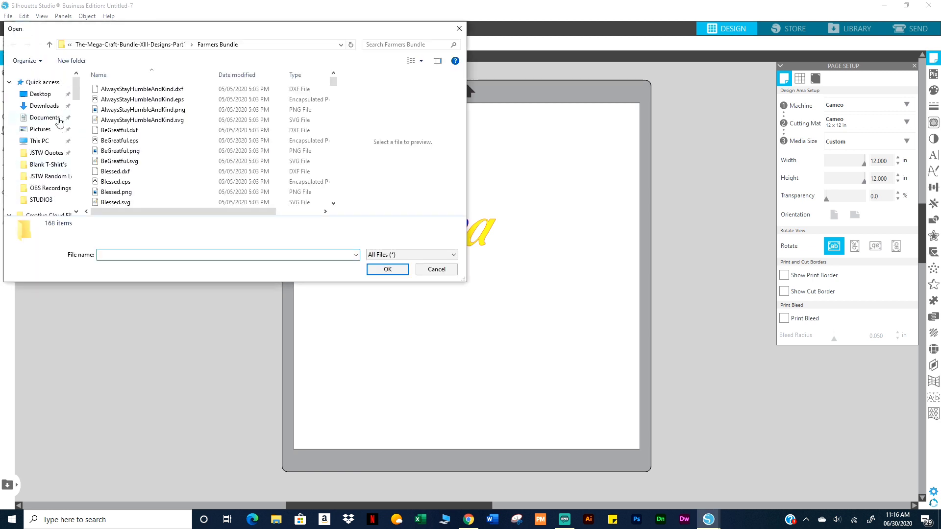
click(40, 94)
click(436, 269)
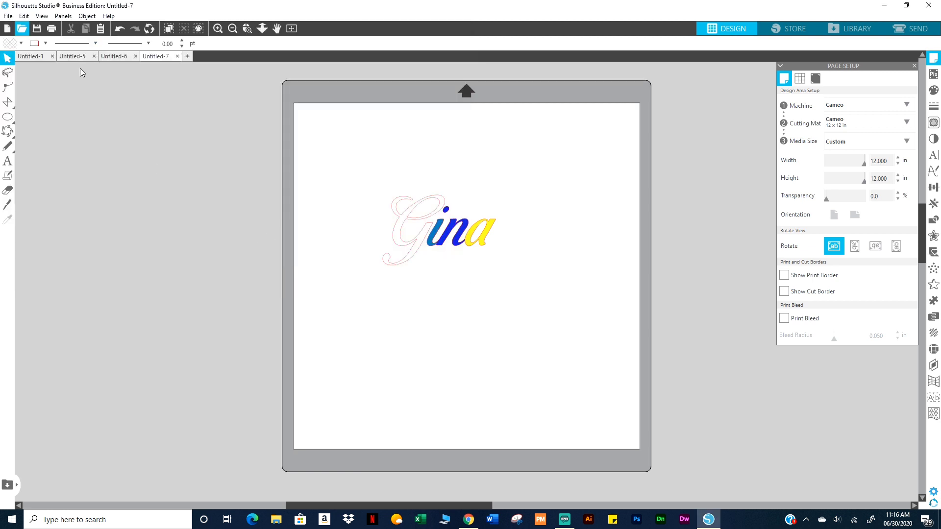
View the print settings for the current page and close them without printing
click(37, 31)
click(52, 29)
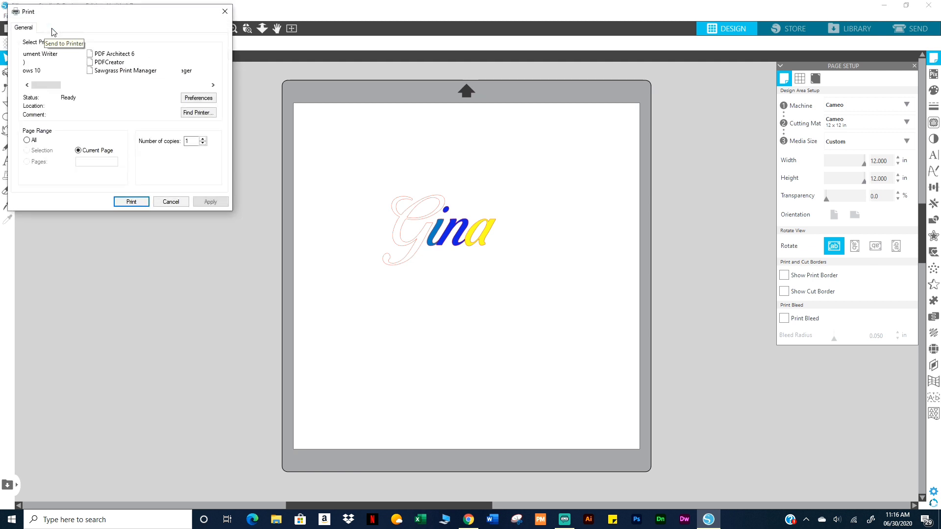
click(171, 202)
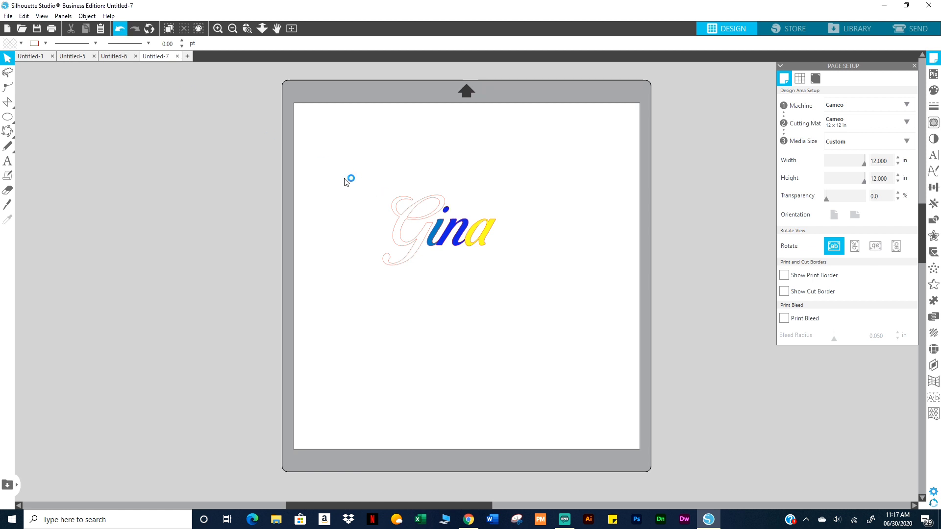
Duplicate the whole name below itself and move the copy onto the empty area beside the page
drag(344, 178, 549, 296)
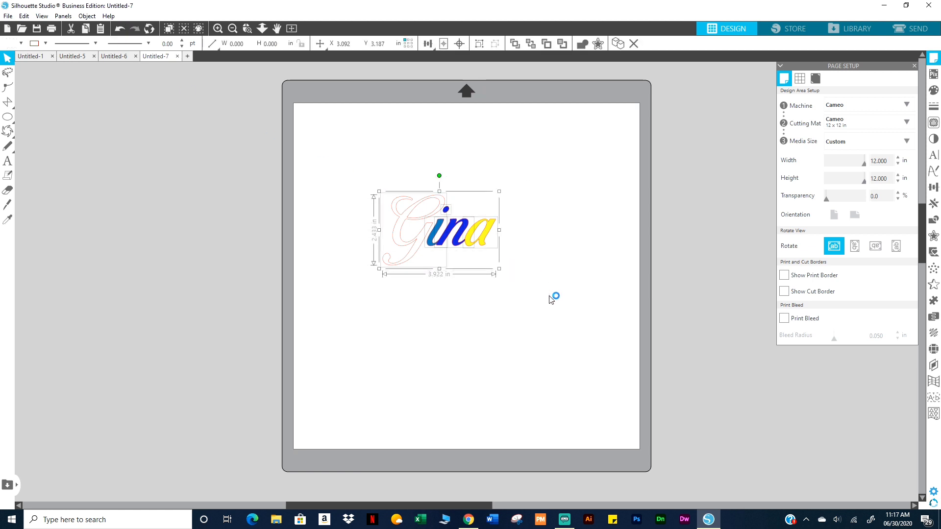
key(ctrl+Down)
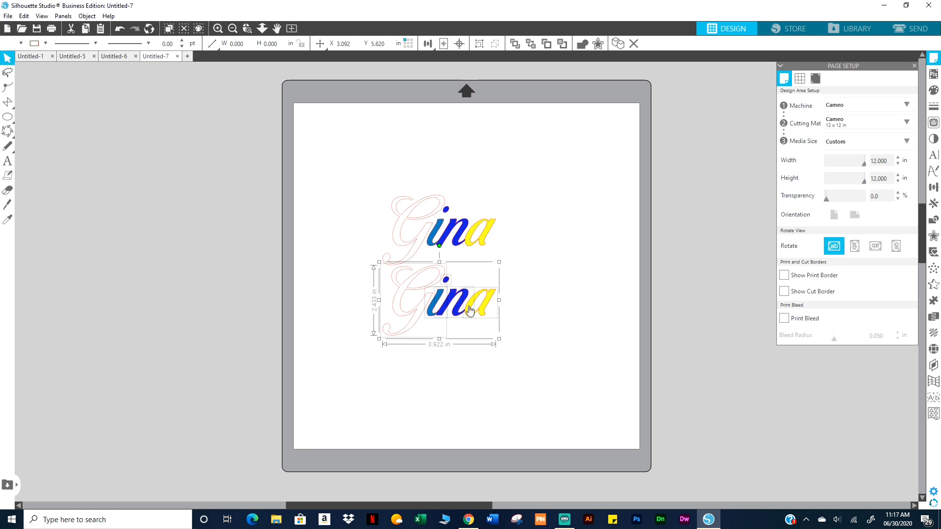
drag(469, 310, 171, 353)
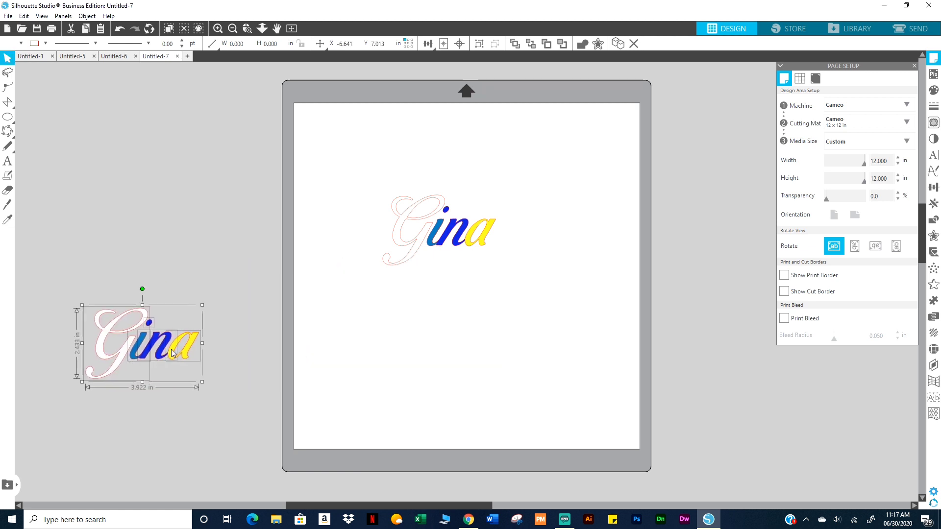
Delete the original name from the page
click(502, 332)
drag(366, 201, 556, 271)
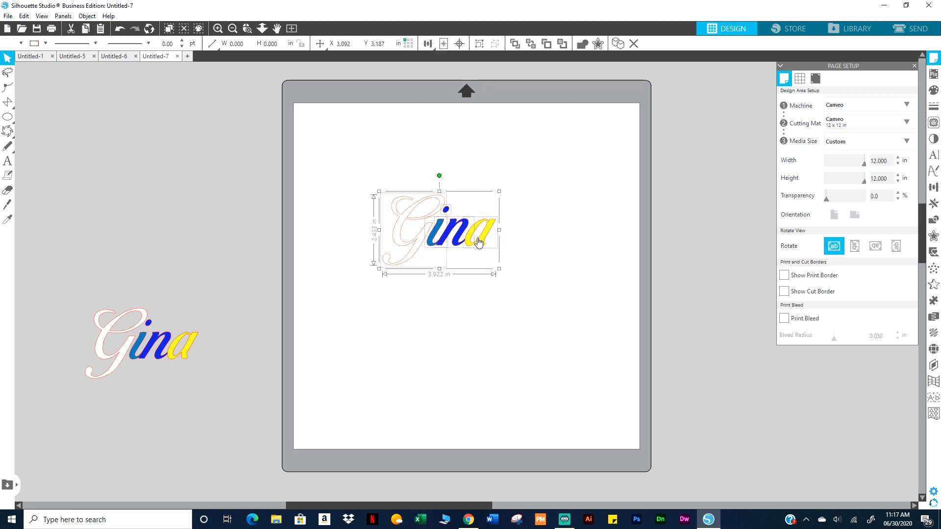
key(Delete)
Move the name's copy onto the page, enlarge it to about 7.35 by 4.56 in and deselect it
drag(82, 286, 227, 420)
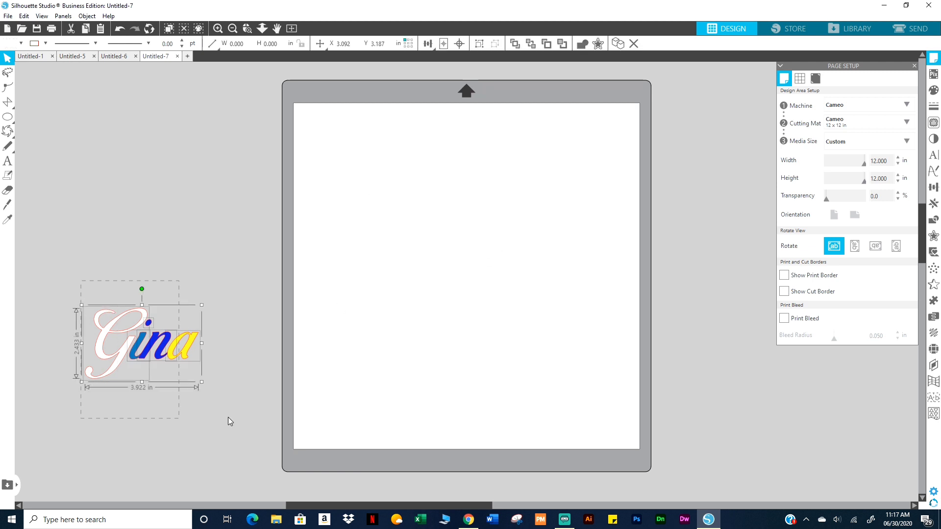
drag(184, 353, 566, 360)
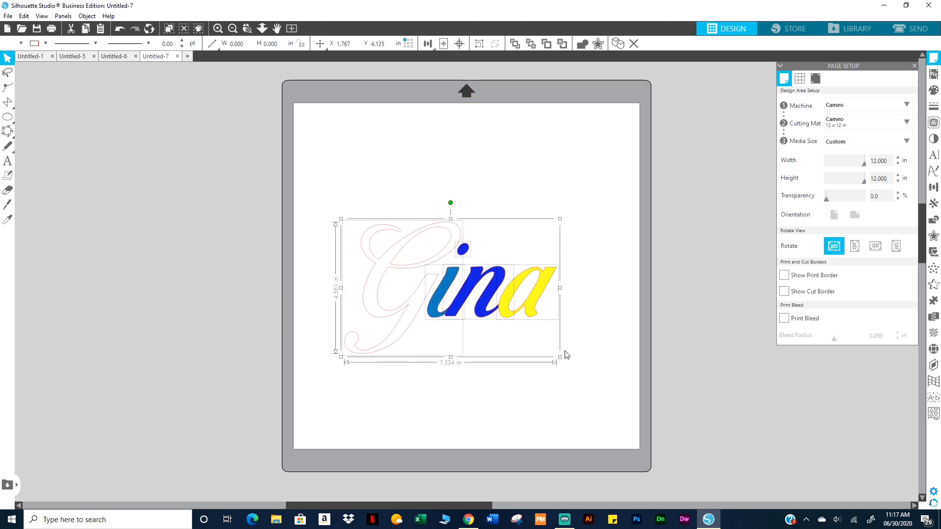
click(222, 310)
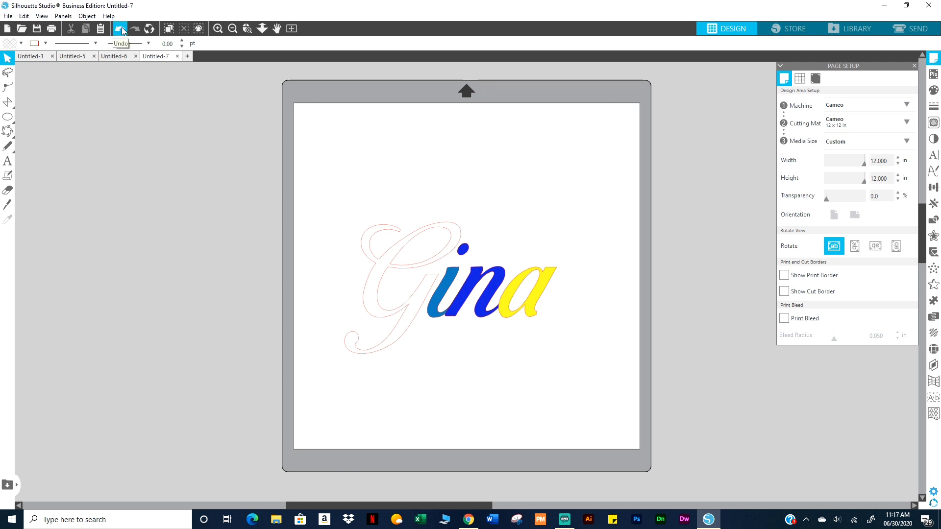
Select the whole name with Select All and with a selection box around it, clearing the selection each time
click(170, 29)
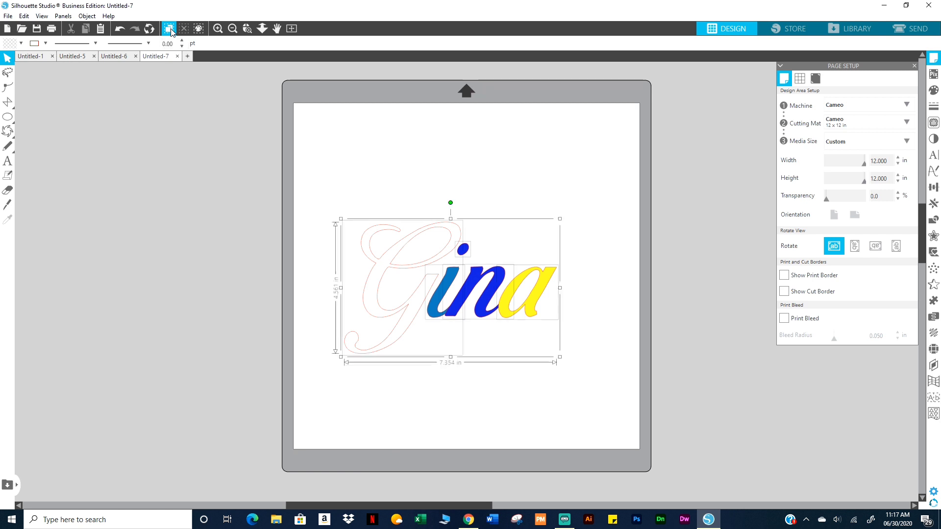
click(537, 375)
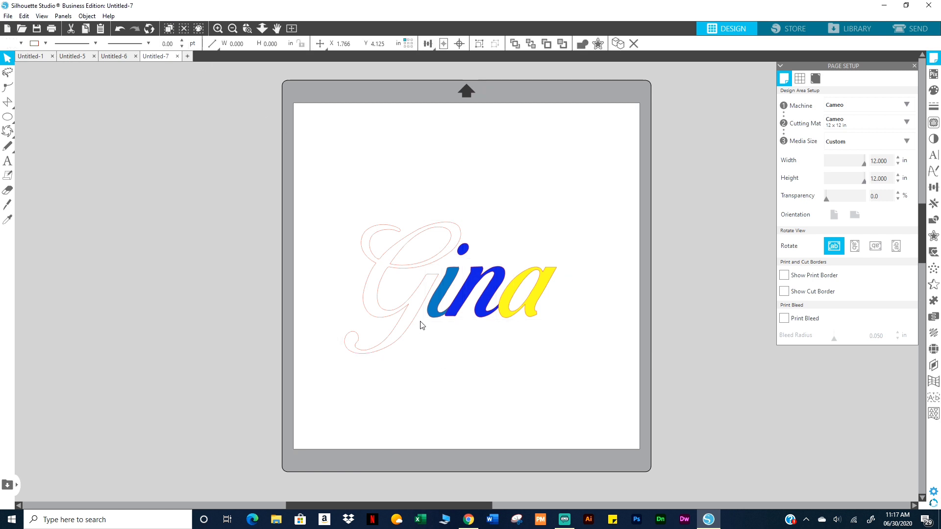
drag(316, 179, 624, 384)
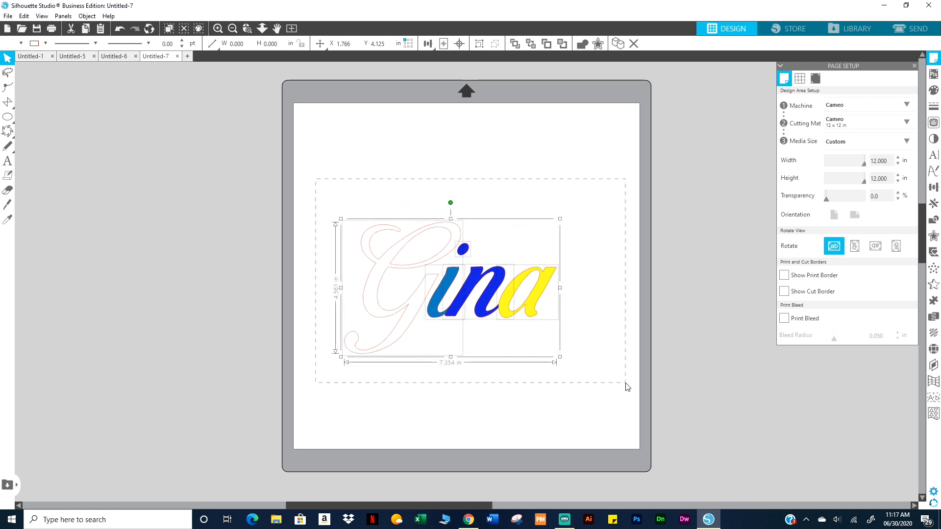
click(460, 385)
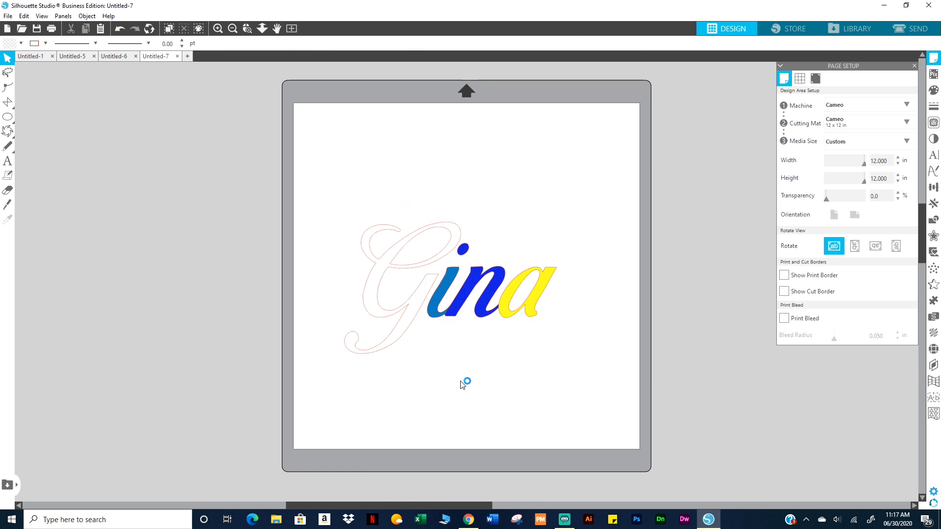
key(ctrl+a)
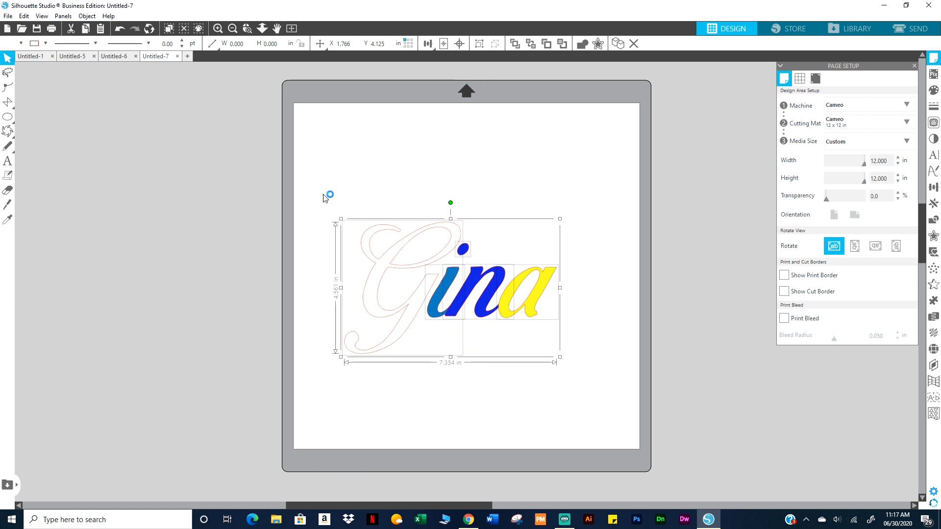
click(315, 176)
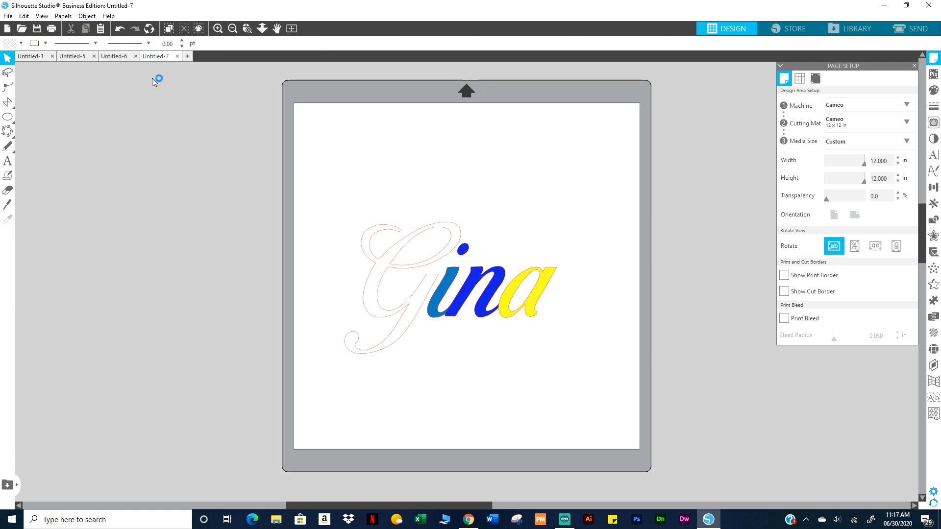
click(218, 29)
click(233, 29)
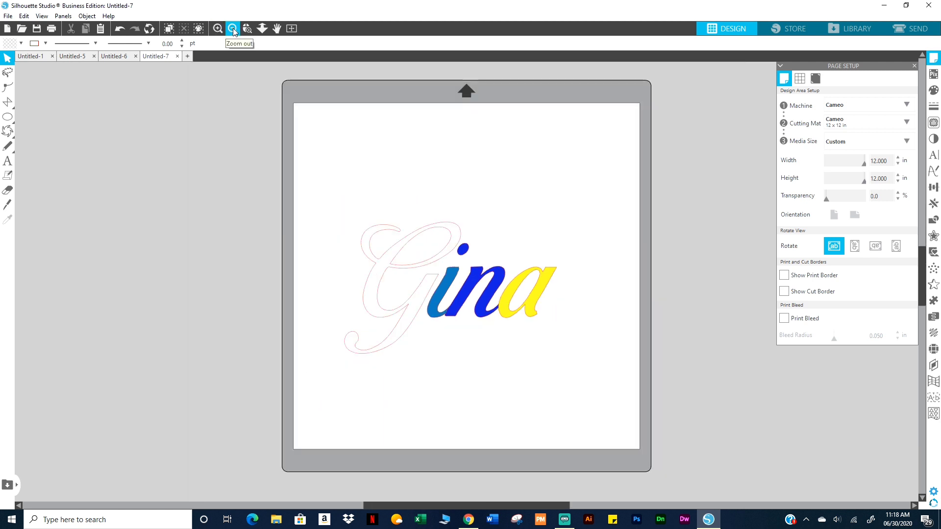
Zoom the view out with Drag Zoom so the whole mat appears smaller, and close the page setup settings
click(262, 29)
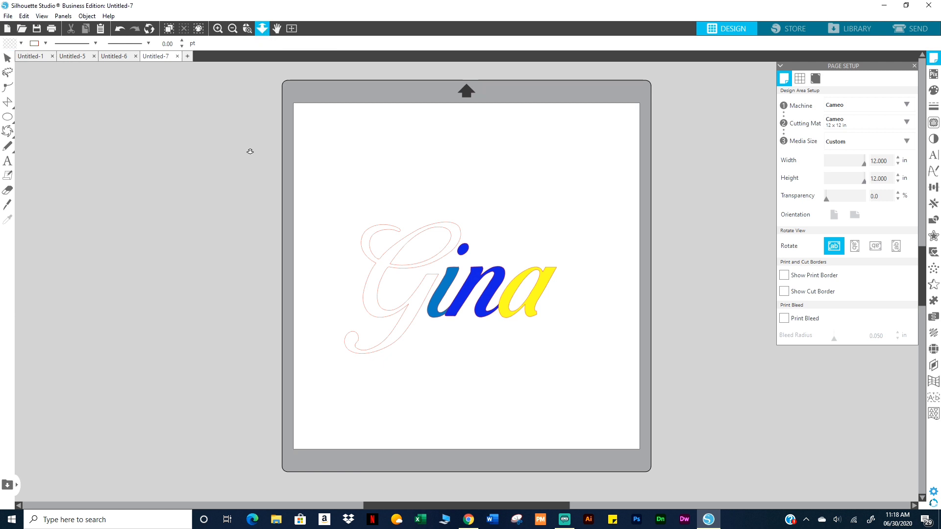
drag(251, 281, 265, 231)
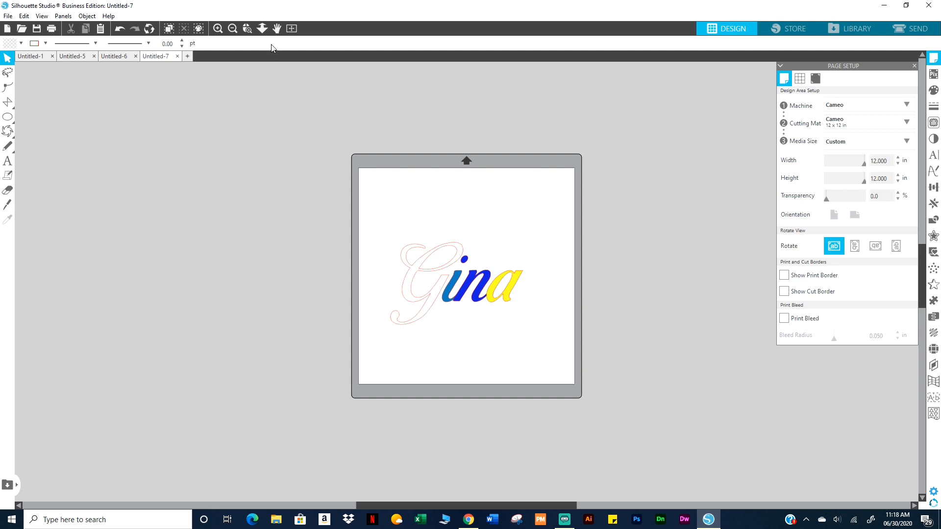
click(914, 67)
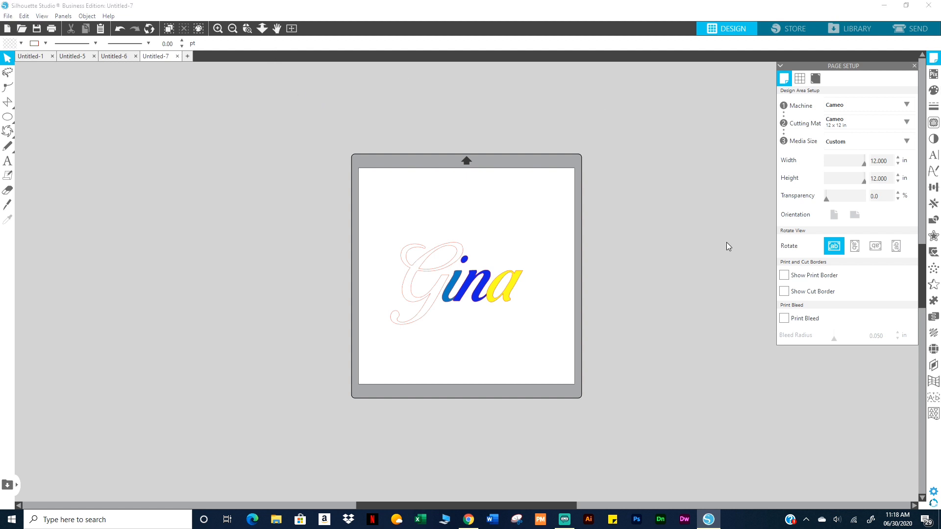
click(914, 66)
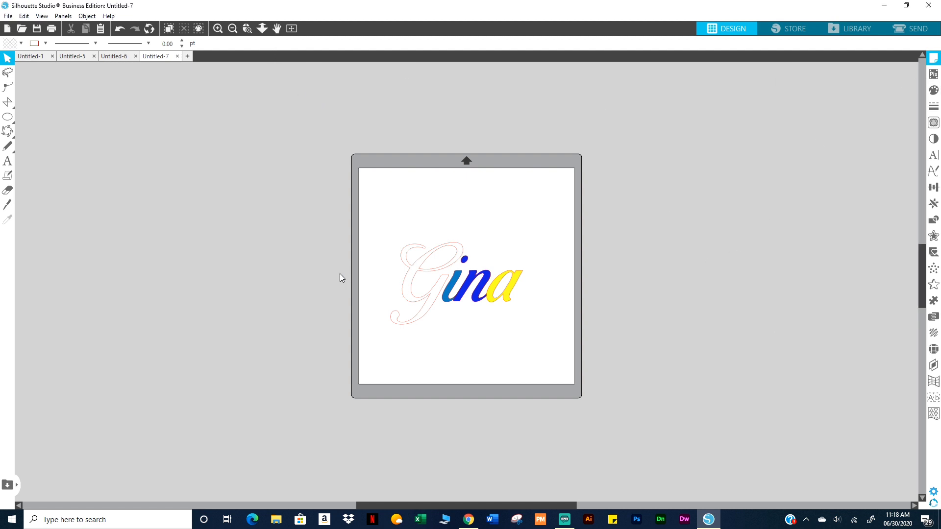
Duplicate the whole name below itself and move the copy onto the empty area to the upper left of the page
drag(341, 278, 601, 322)
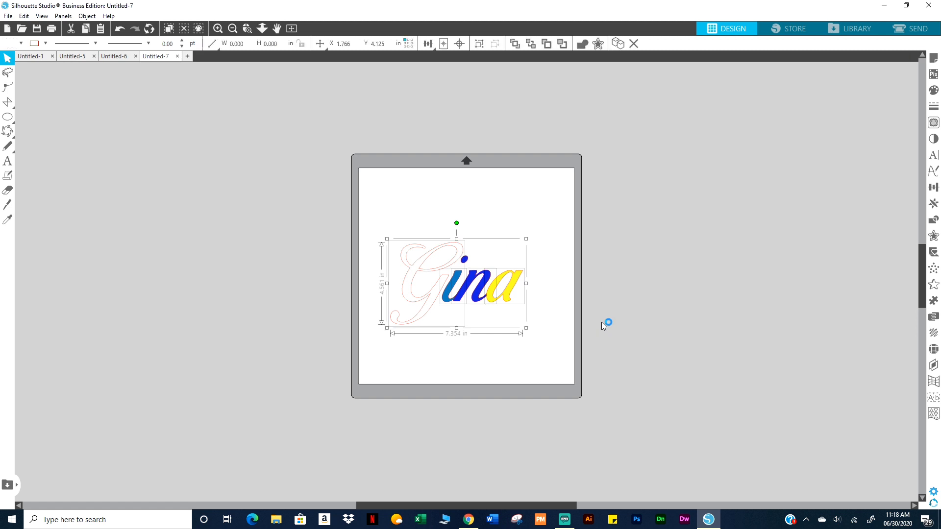
key(i)
click(505, 299)
key(ctrl+d)
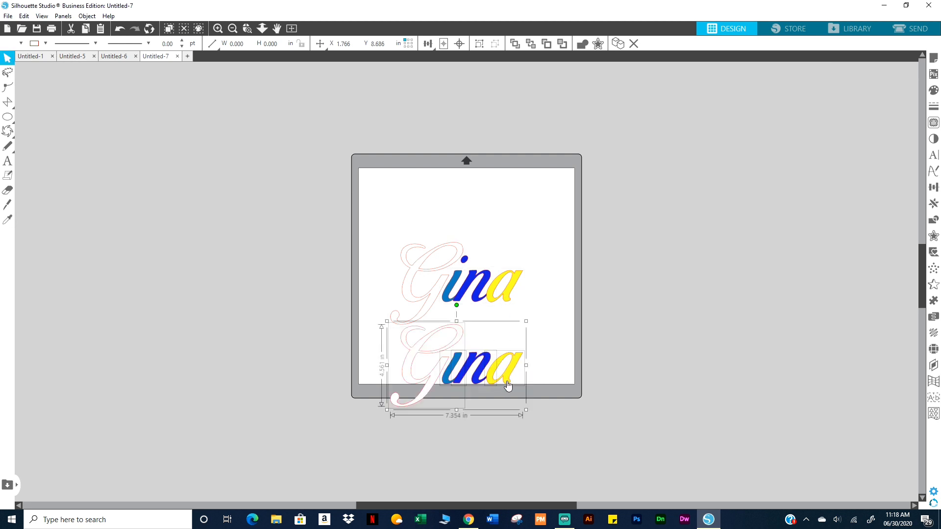
drag(508, 380, 148, 137)
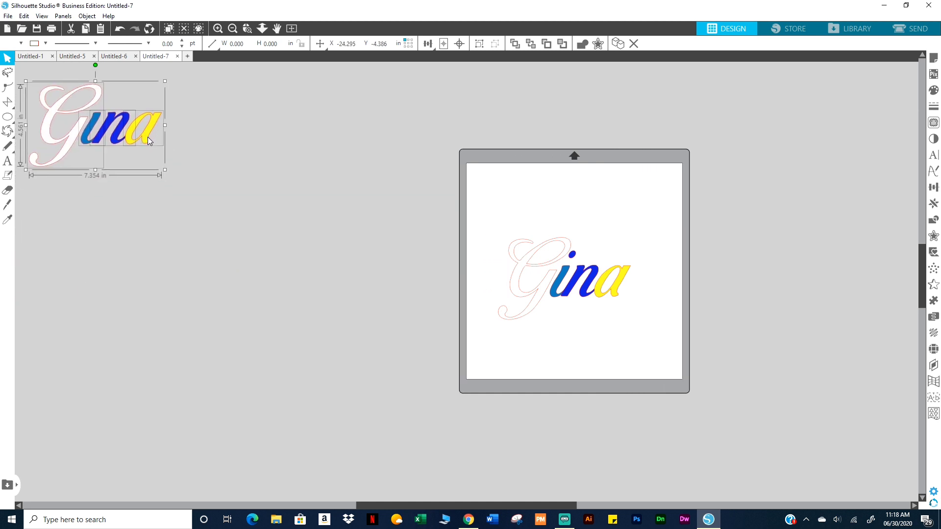
Duplicate the off-page name, move the new copy to the empty area at the lower right of the page, and deselect it
key(ctrl+d)
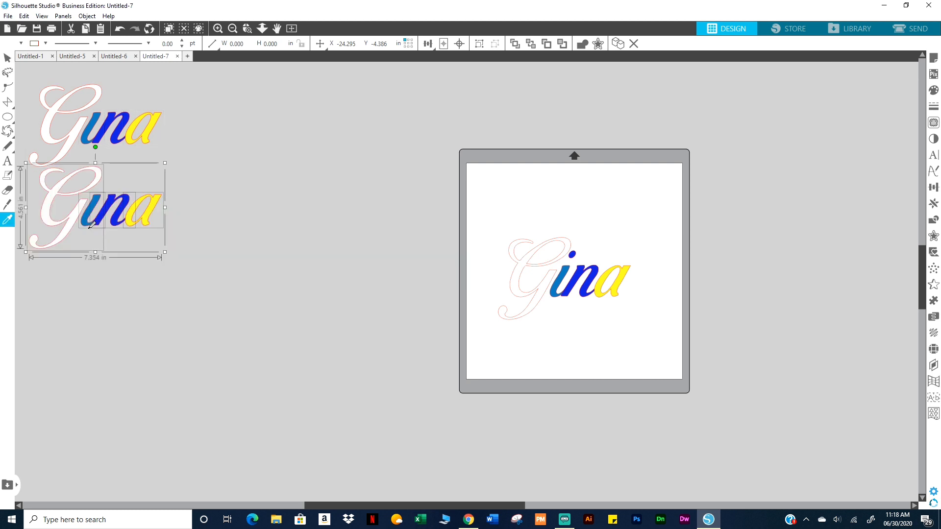
drag(750, 389, 940, 528)
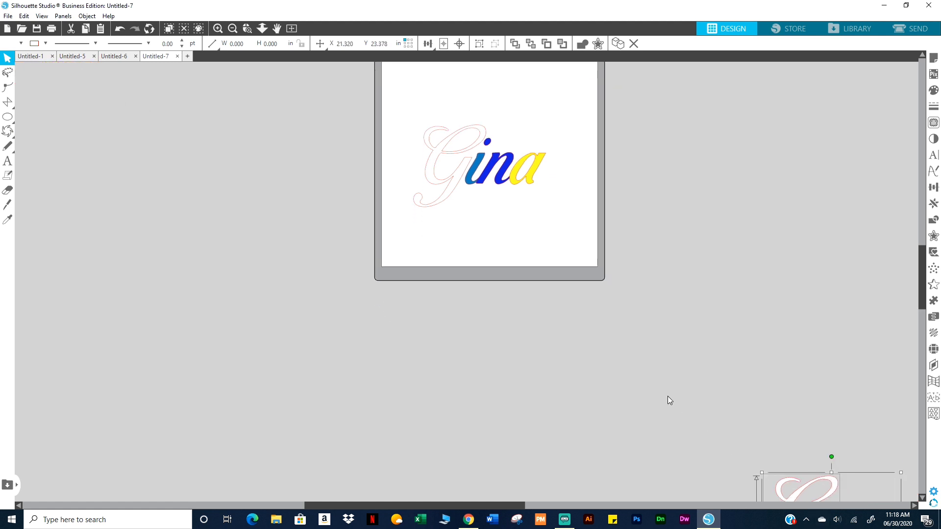
click(667, 397)
scroll(411, 273, up, 3)
scroll(401, 270, up, 5)
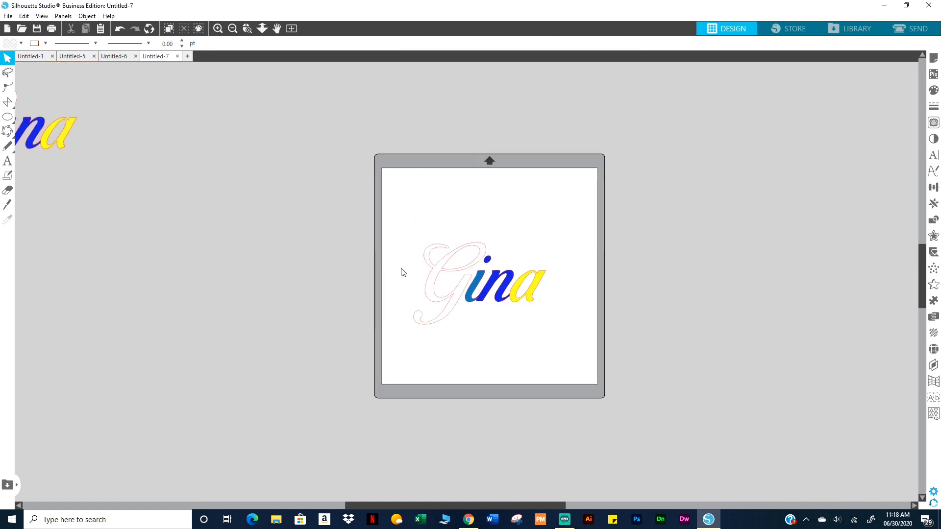
Zoom the view out until the page and both off-page copies of the name fit in the workspace
scroll(417, 271, down, 2)
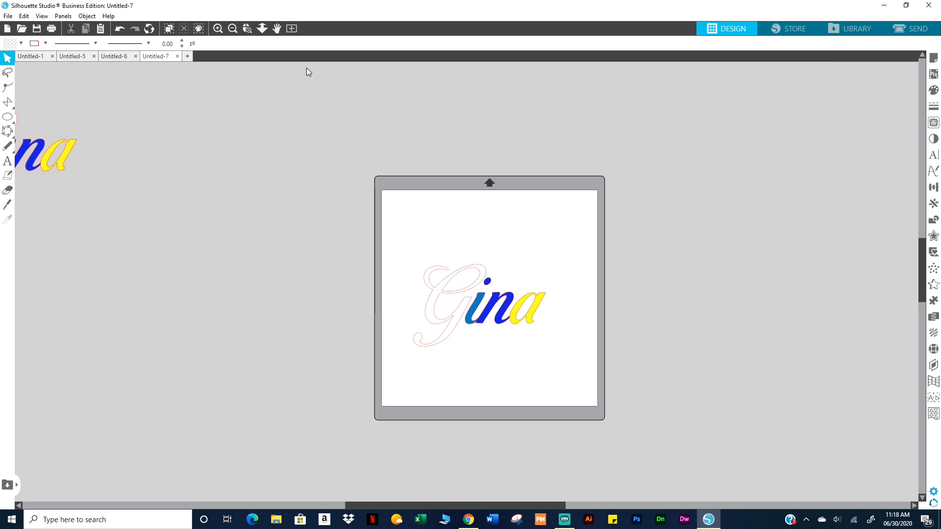
click(233, 29)
click(234, 28)
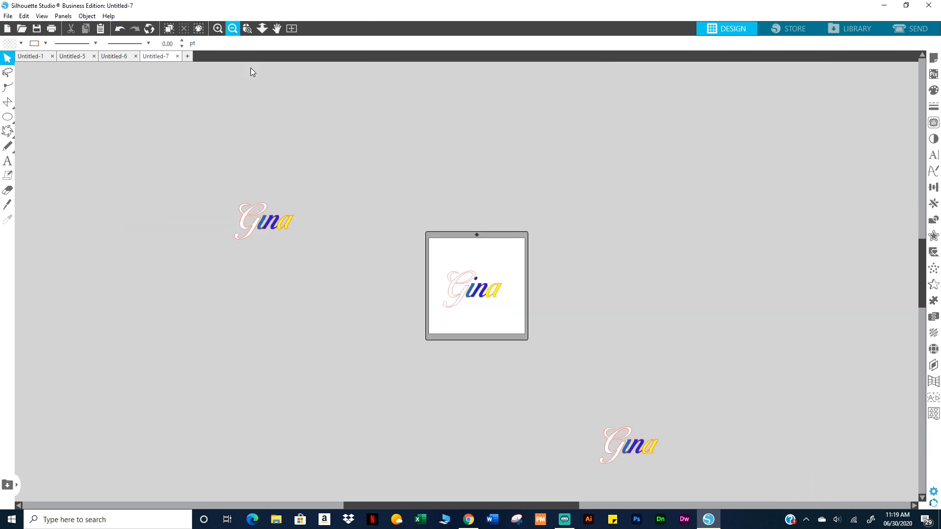
scroll(529, 368, down, 2)
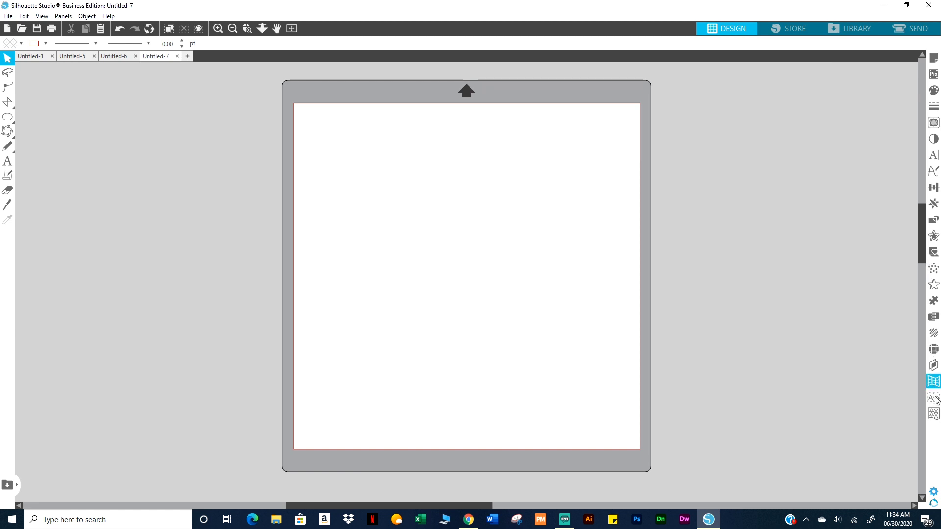
Show the machine choices in the page setup without changing the Cameo, and hide the cut border
click(932, 60)
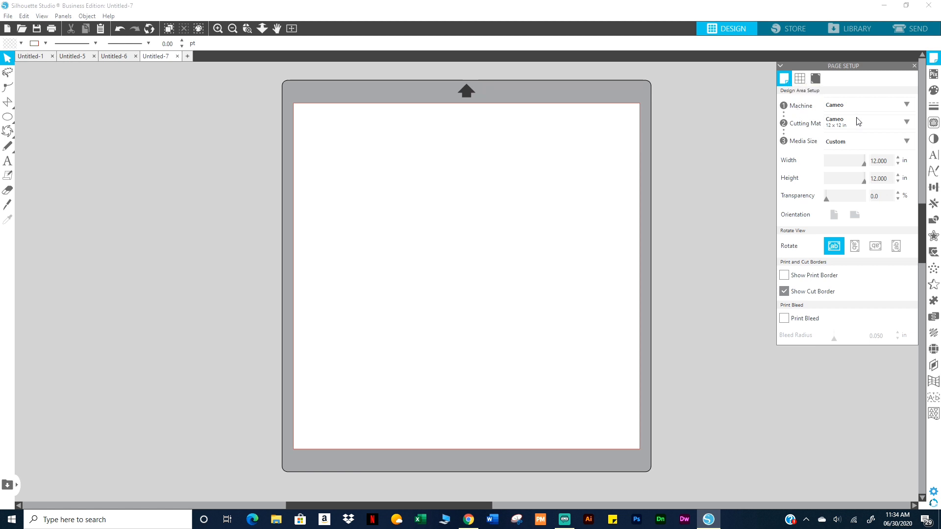
click(904, 105)
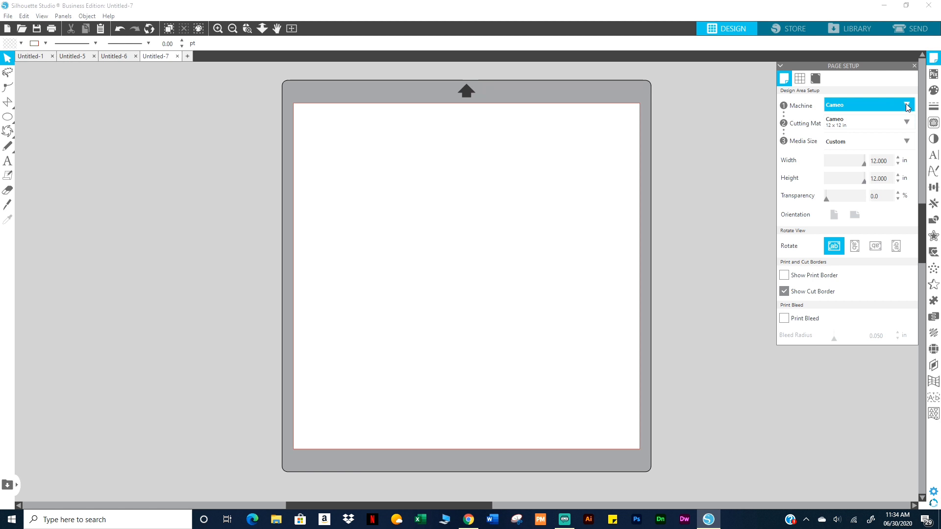
click(907, 107)
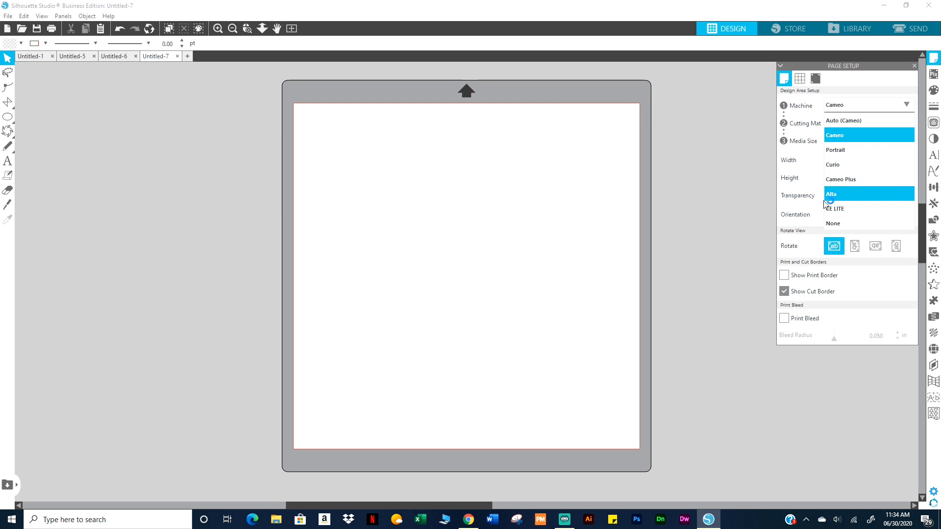
click(715, 121)
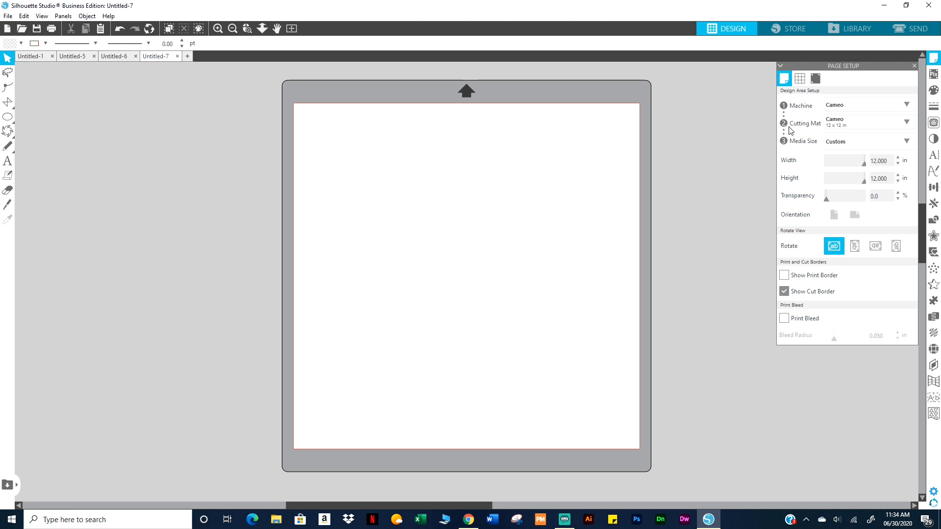
click(866, 130)
click(786, 292)
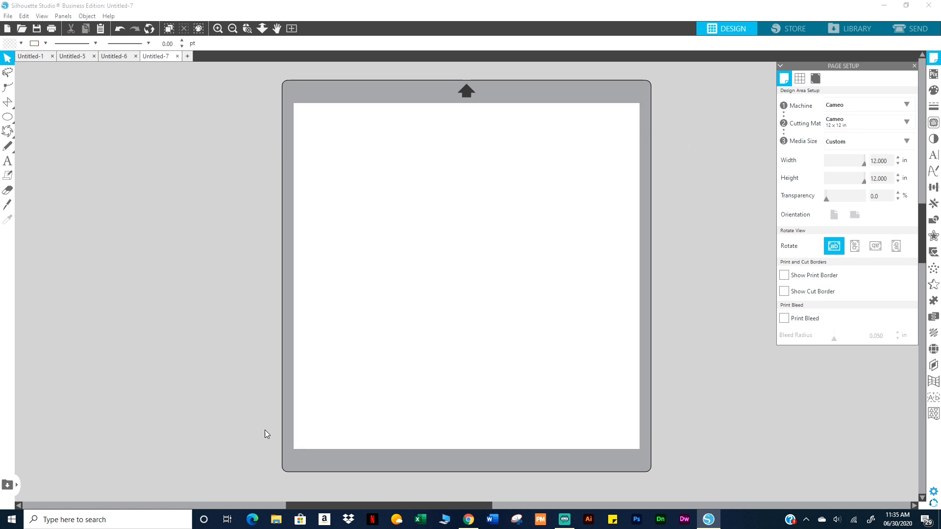
Reduce the media width to 11.5 in and return it to 12 in
click(898, 164)
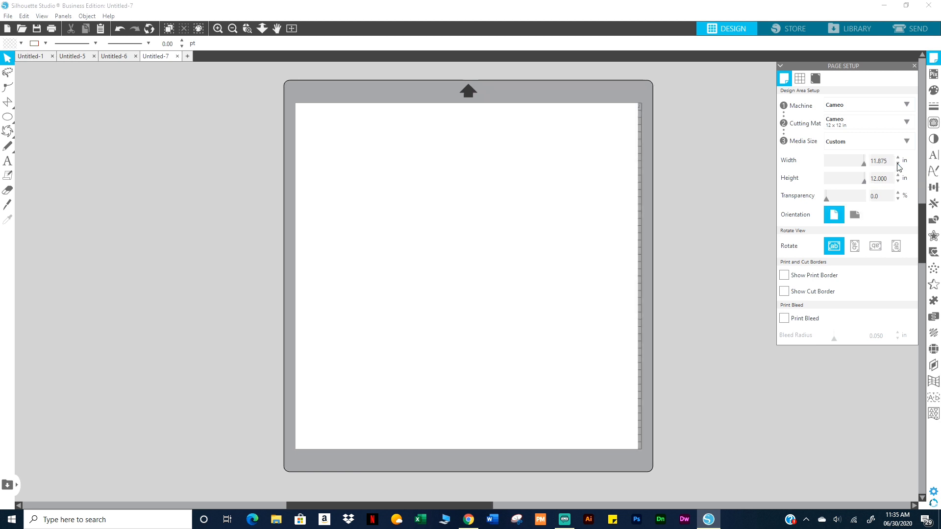
click(899, 165)
click(898, 165)
click(898, 165)
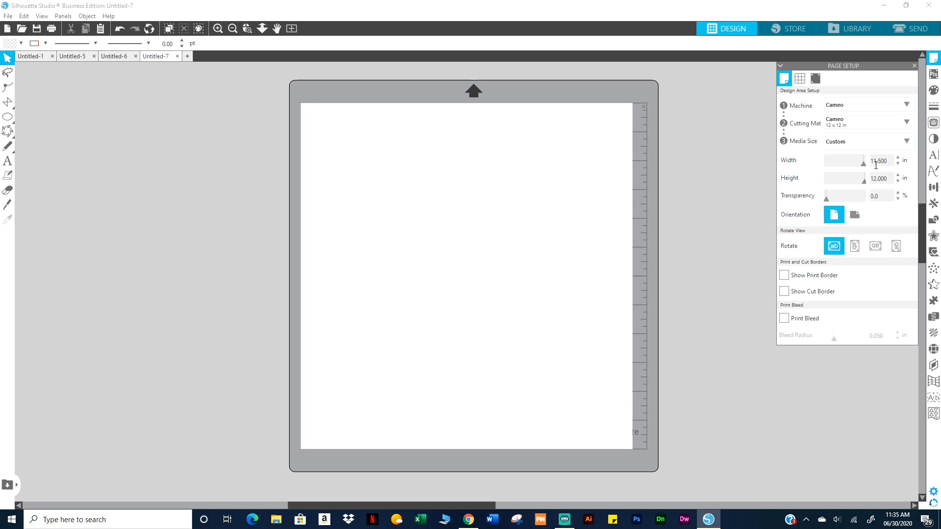
drag(889, 162, 858, 158)
text(1)
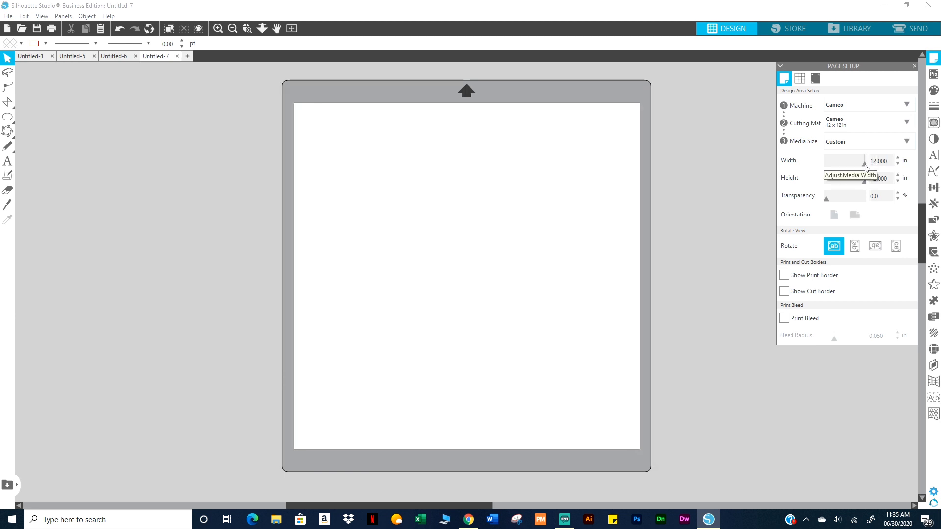
Set the media size to 7.125 in wide and 8.125 in high, and the page transparency to 100%
drag(864, 165, 859, 187)
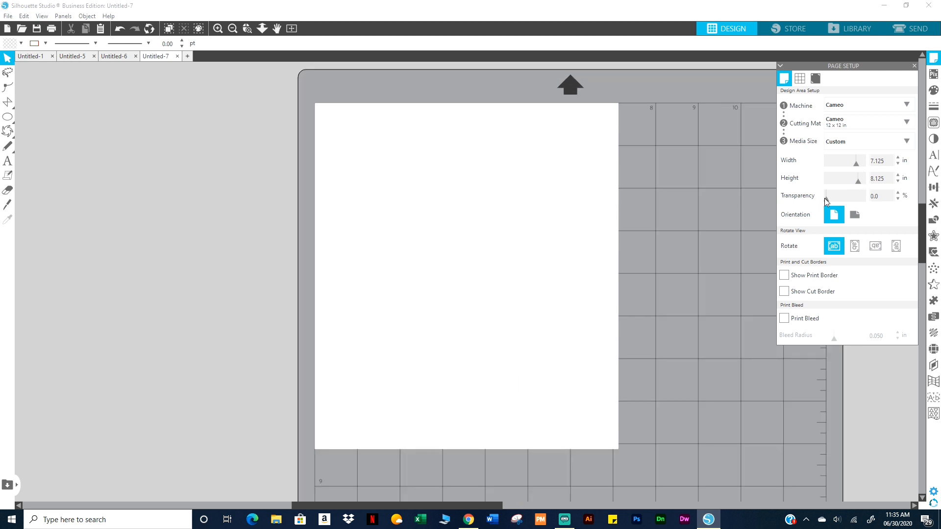
drag(824, 197, 873, 201)
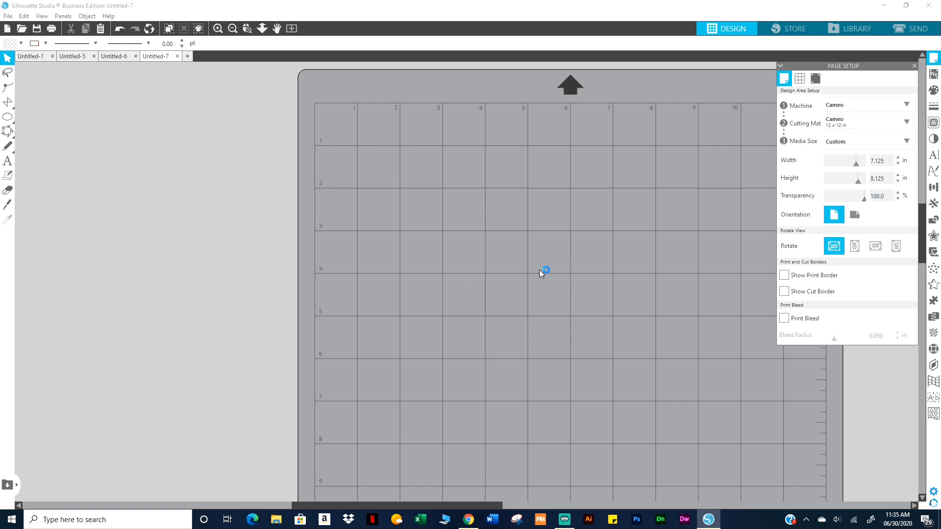
Add a first name as text on the left side of the mat grid and select it as an object
click(7, 161)
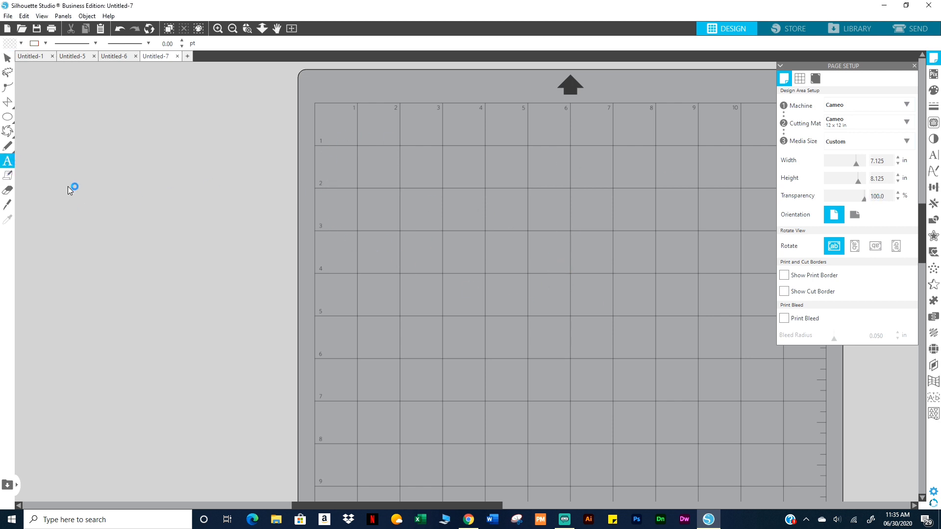
click(344, 287)
text(Gina)
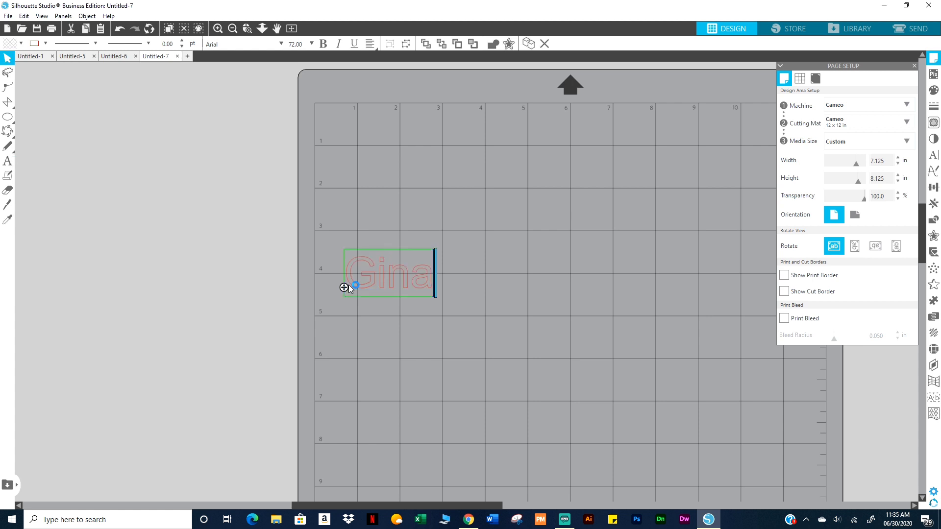
click(419, 290)
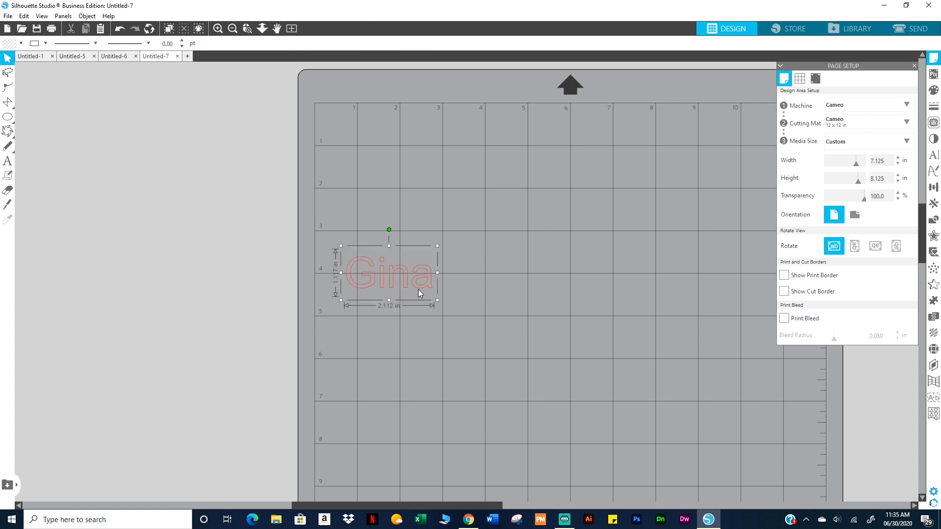
Fill the name text with blue
click(934, 89)
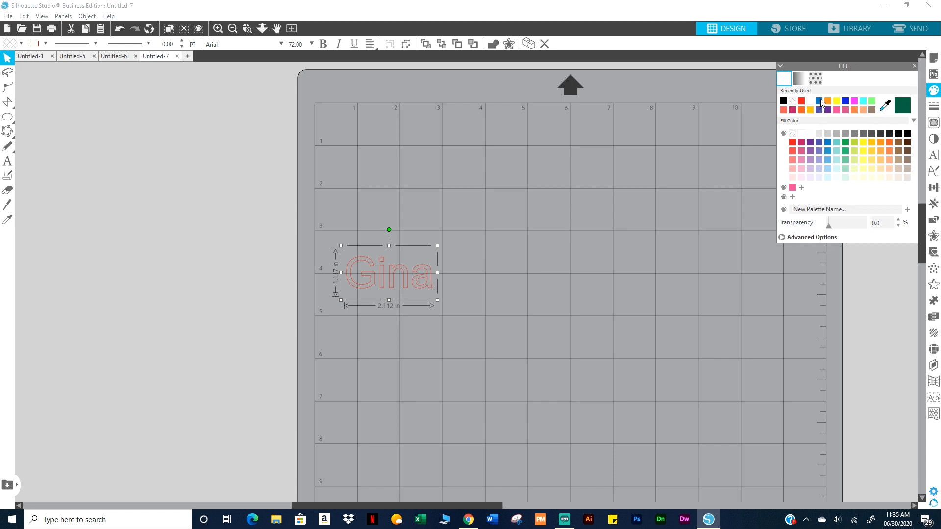
click(819, 102)
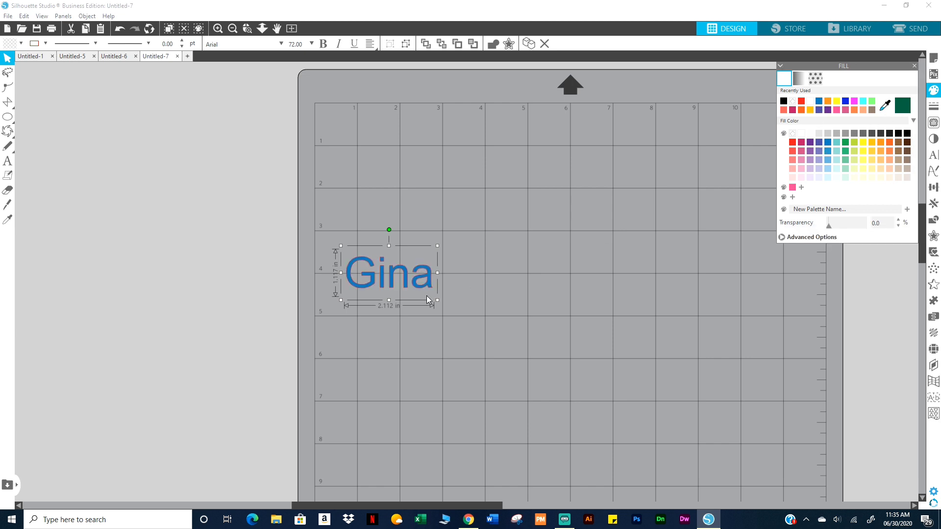
click(45, 44)
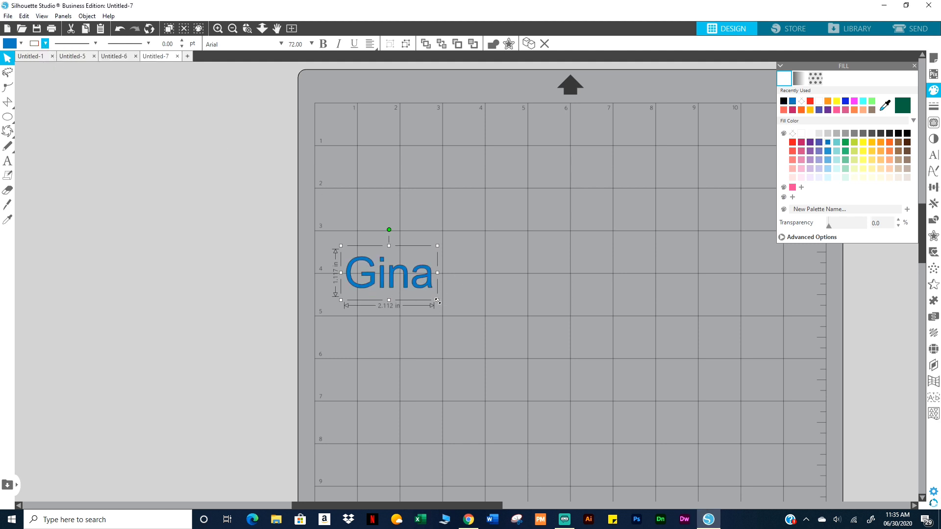
Enlarge the name text to about 4.25 by 2.25 in and change its fill to yellow
drag(443, 306, 526, 342)
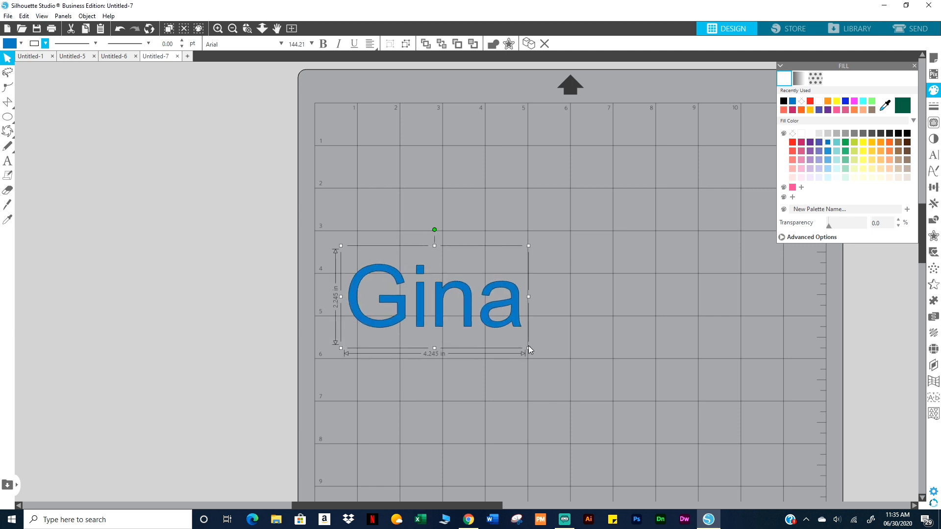
click(864, 141)
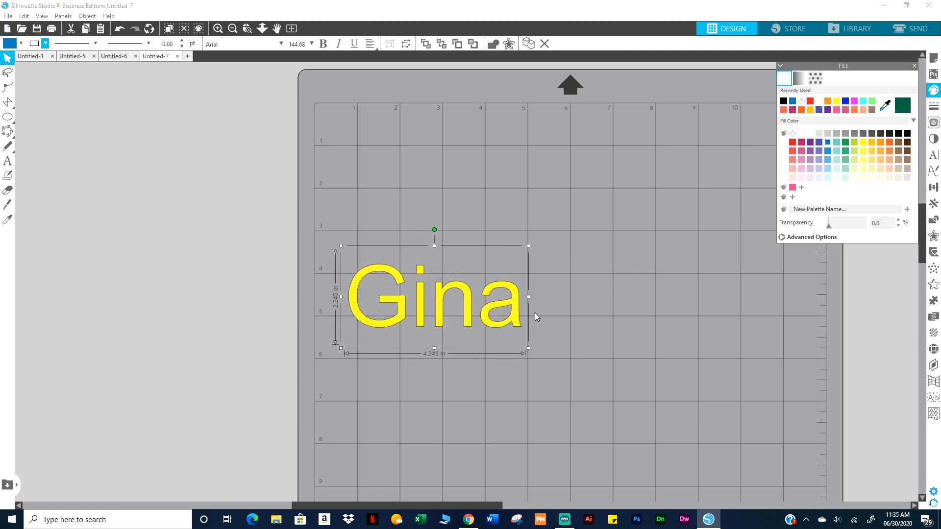
Reopen the page setup, move the name to the mat grid's upper-left corner and resize it to about 5.43 by 2.87 in
drag(497, 291, 503, 200)
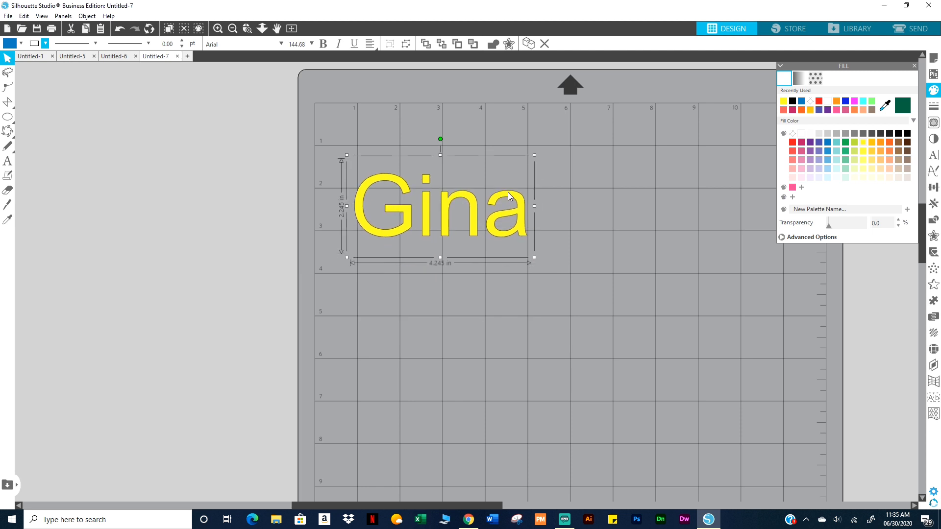
click(934, 58)
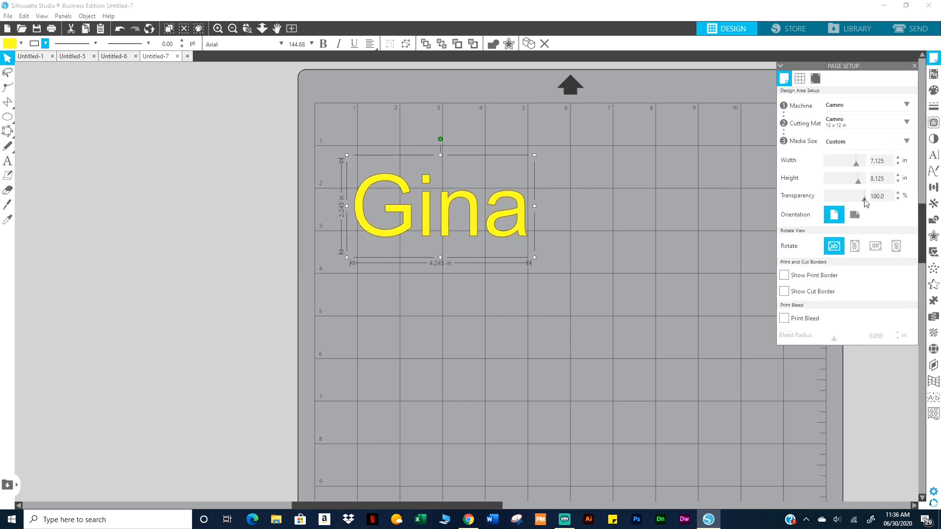
mouse_move(864, 198)
mouse_down()
mouse_move(819, 200)
mouse_move(874, 202)
mouse_up()
drag(472, 223, 557, 229)
drag(490, 200, 479, 185)
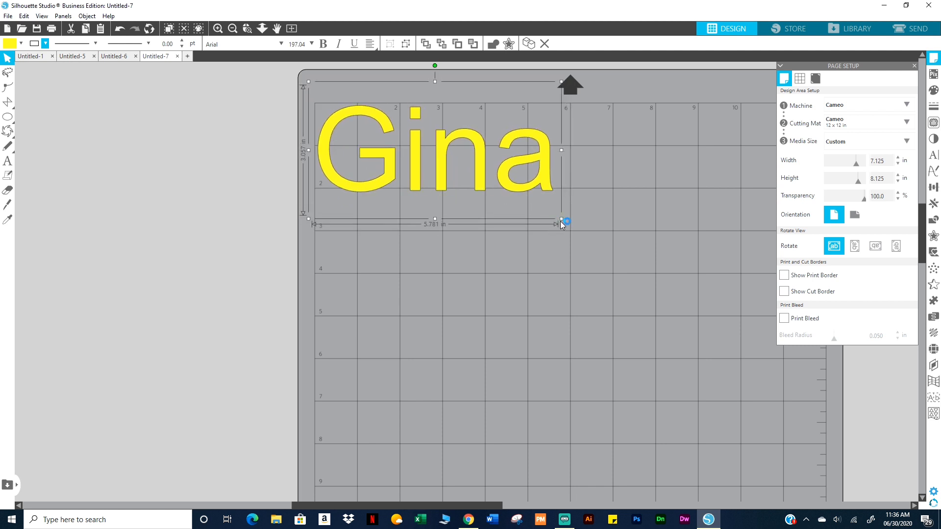
drag(560, 222, 545, 212)
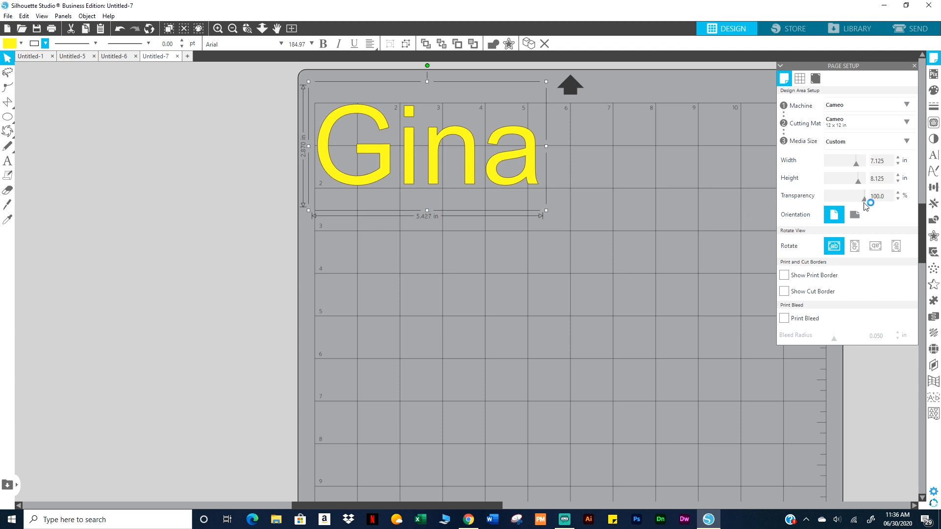
Set the page transparency to 0% and move the name down and inward from the page's upper-left corner
drag(864, 198, 810, 202)
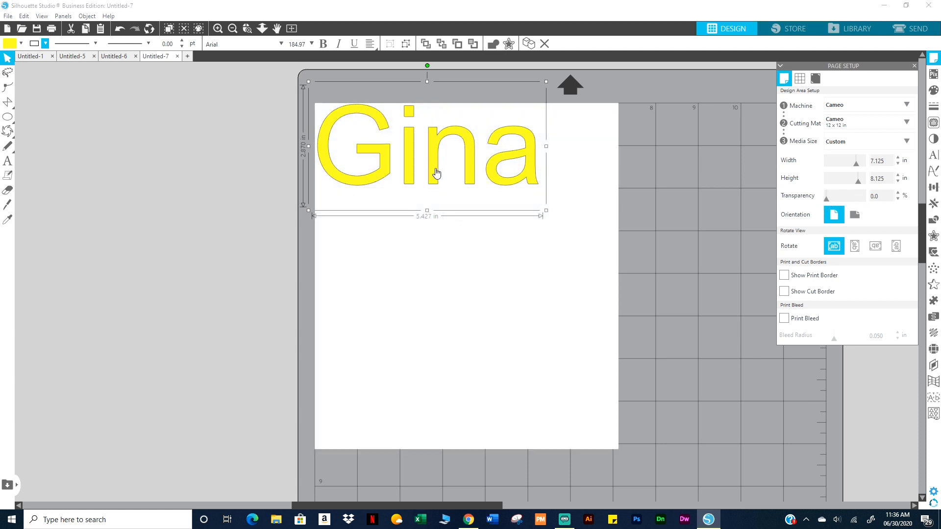
drag(437, 174, 465, 223)
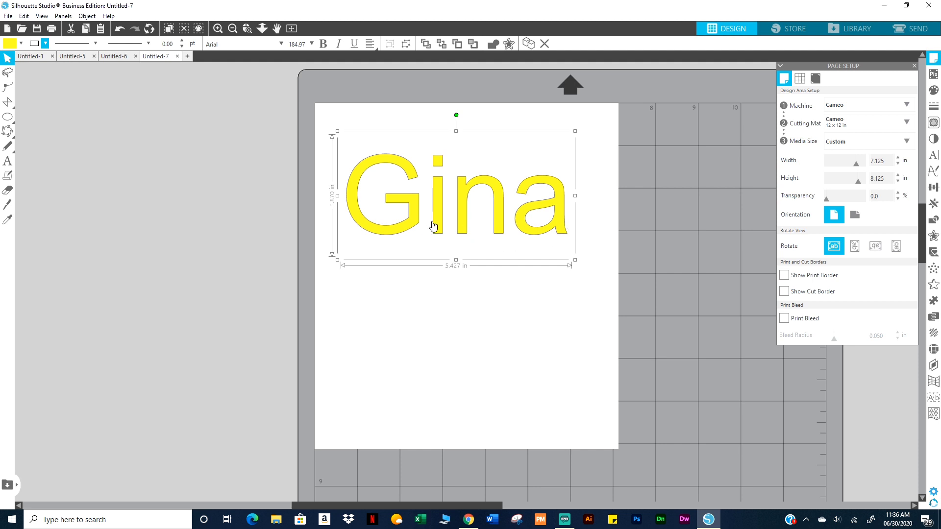
mouse_move(414, 229)
mouse_down()
mouse_move(448, 216)
mouse_move(701, 191)
mouse_move(692, 172)
mouse_move(429, 236)
mouse_up()
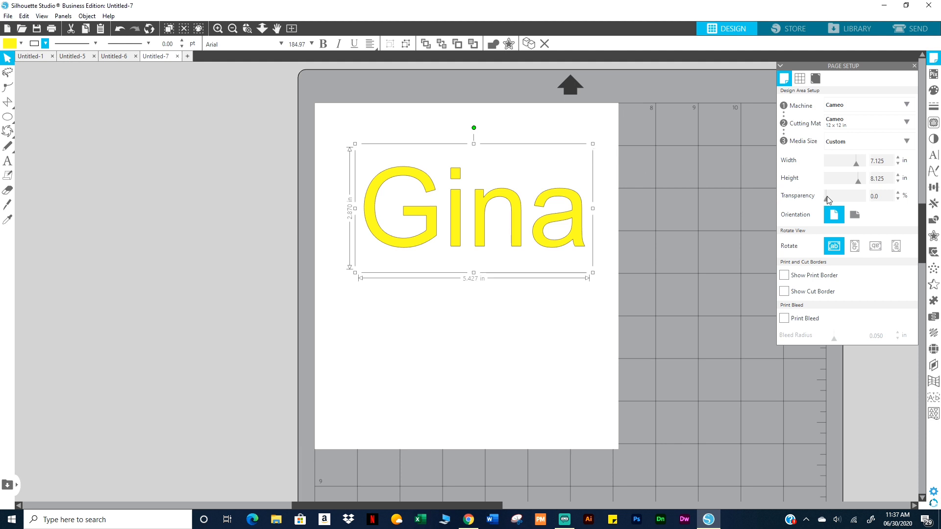
Set the page transparency to 100% and move the name to the mat grid's upper-left corner
drag(828, 199, 870, 202)
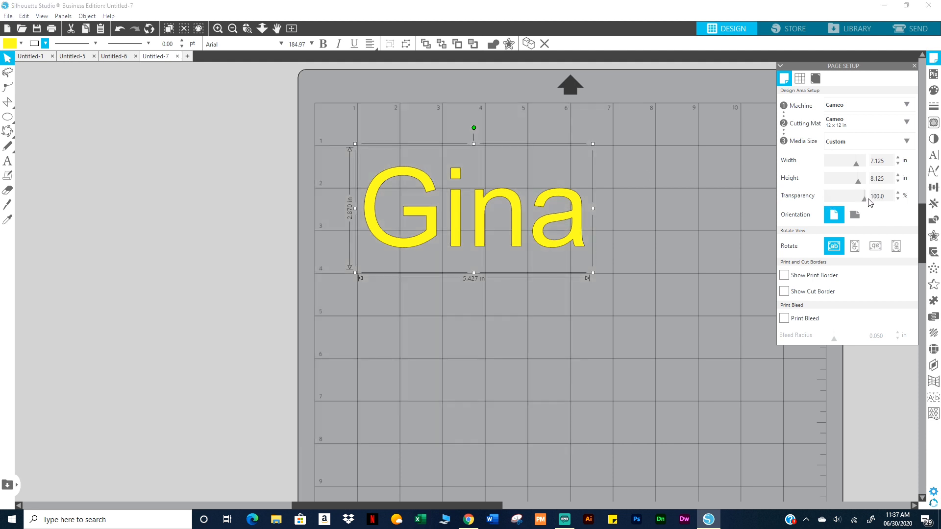
click(473, 248)
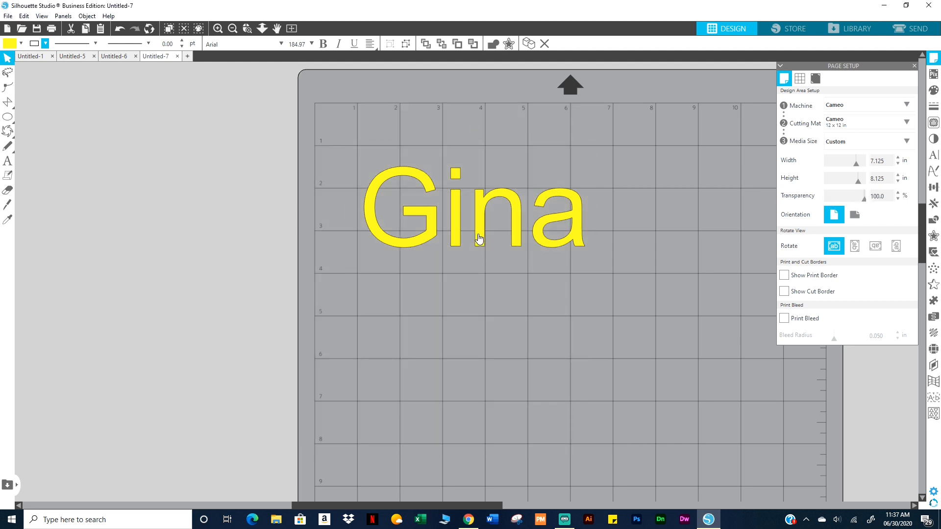
drag(476, 238, 434, 179)
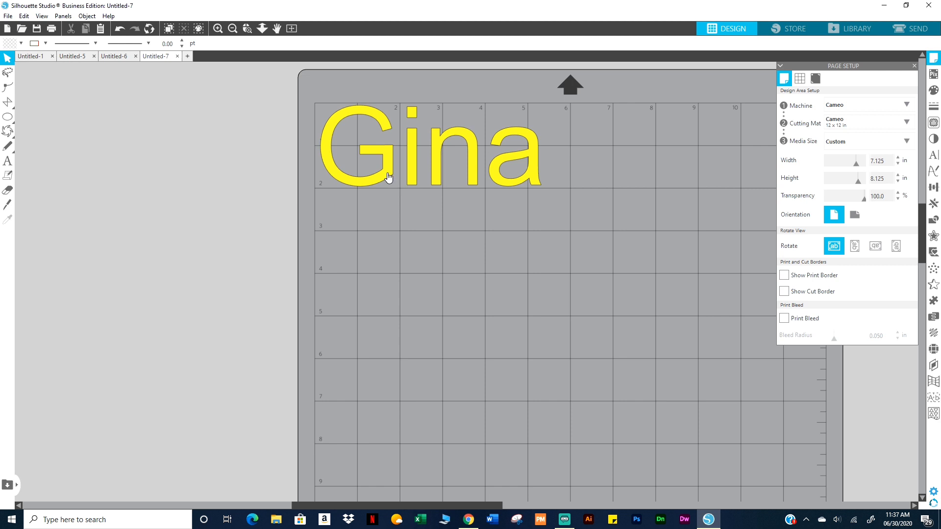
Move the name off the mat into the empty area beside it and back onto the mat grid
drag(350, 183, 101, 243)
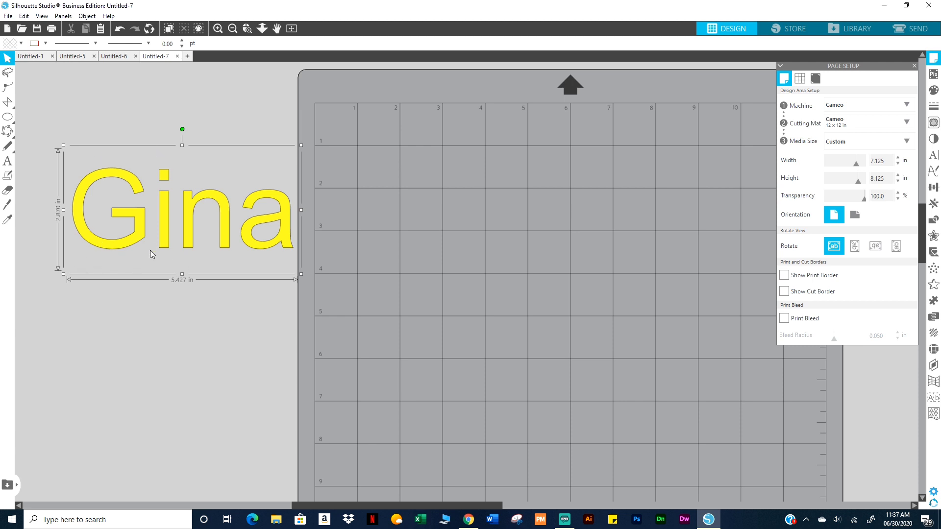
drag(136, 244, 122, 304)
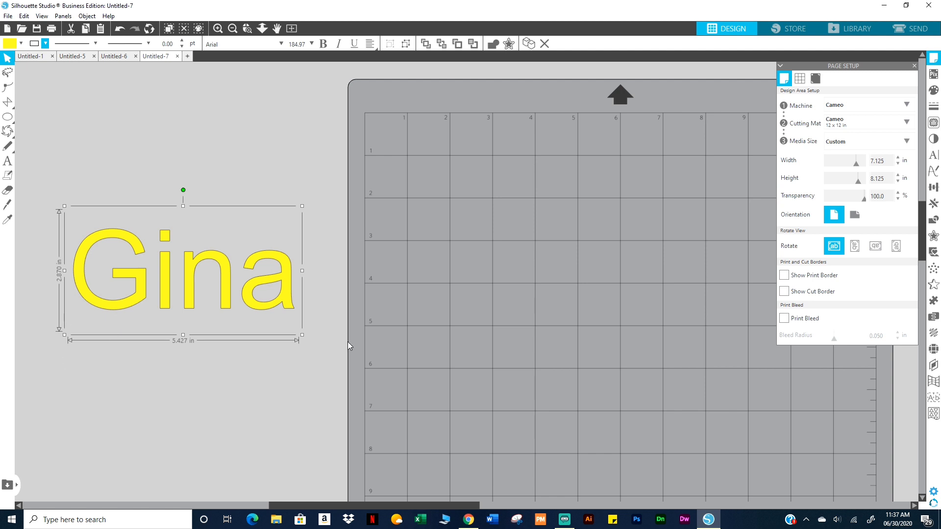
drag(288, 300, 653, 300)
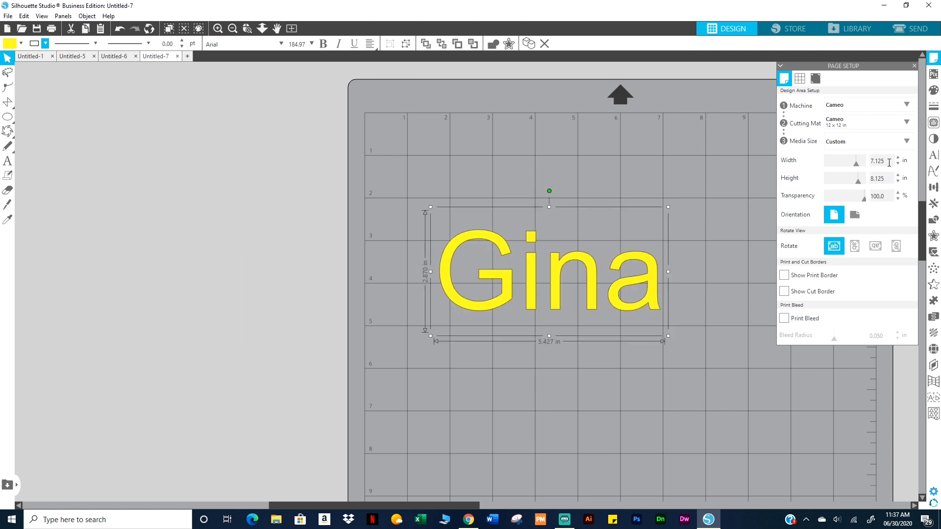
click(291, 29)
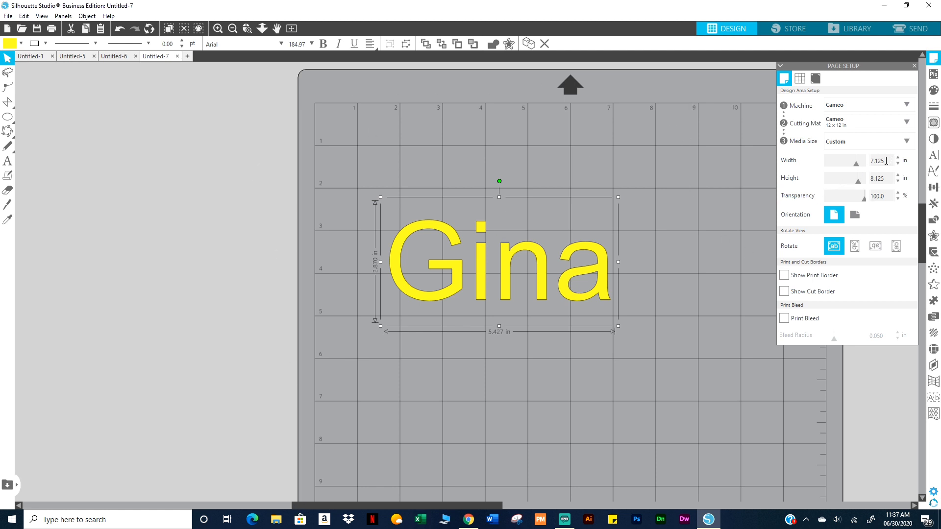
Set the media size to 12 in high and 12 in wide, with the page transparency at 0%
drag(886, 160, 868, 180)
text(12)
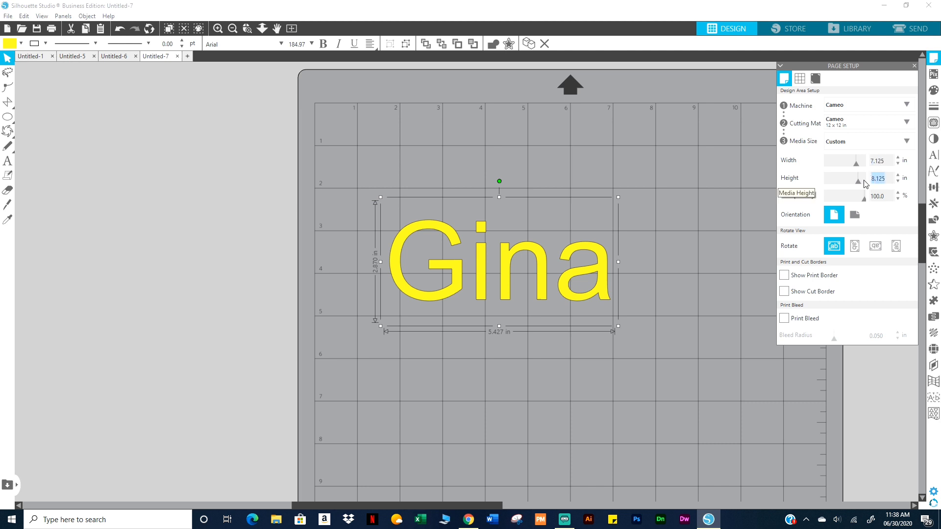
key(Return)
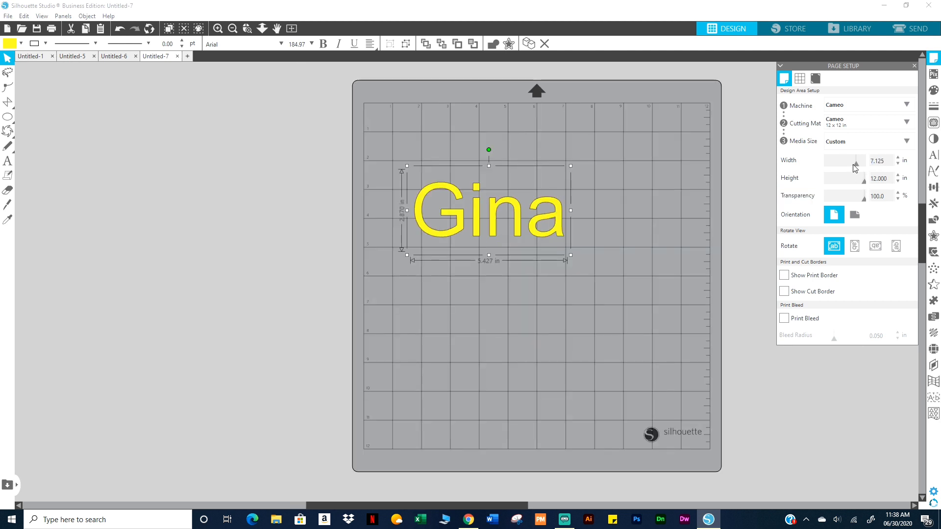
drag(855, 165, 866, 180)
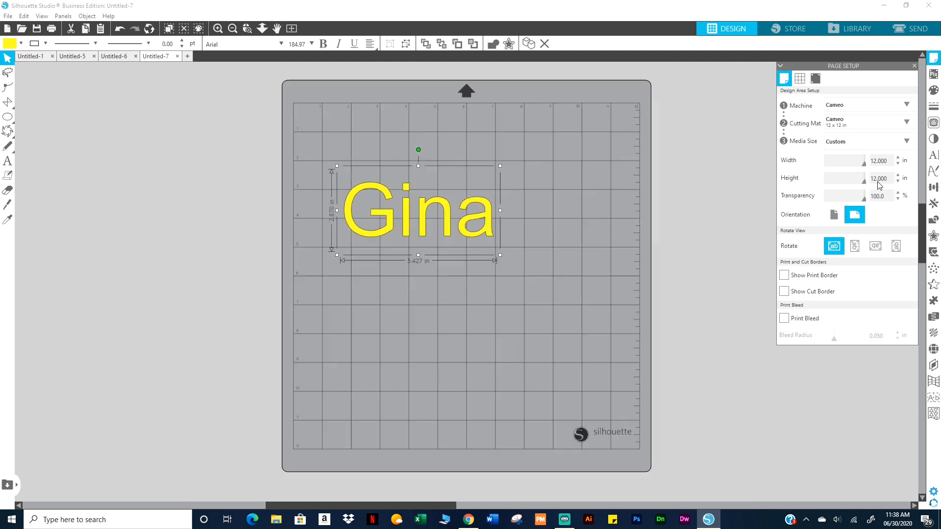
click(292, 28)
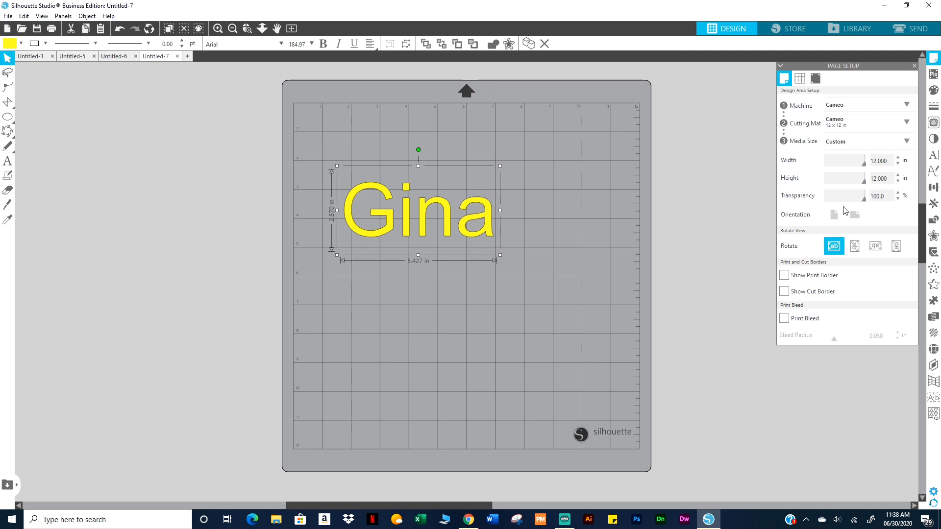
mouse_move(864, 202)
mouse_down()
mouse_move(819, 204)
mouse_move(868, 200)
mouse_up()
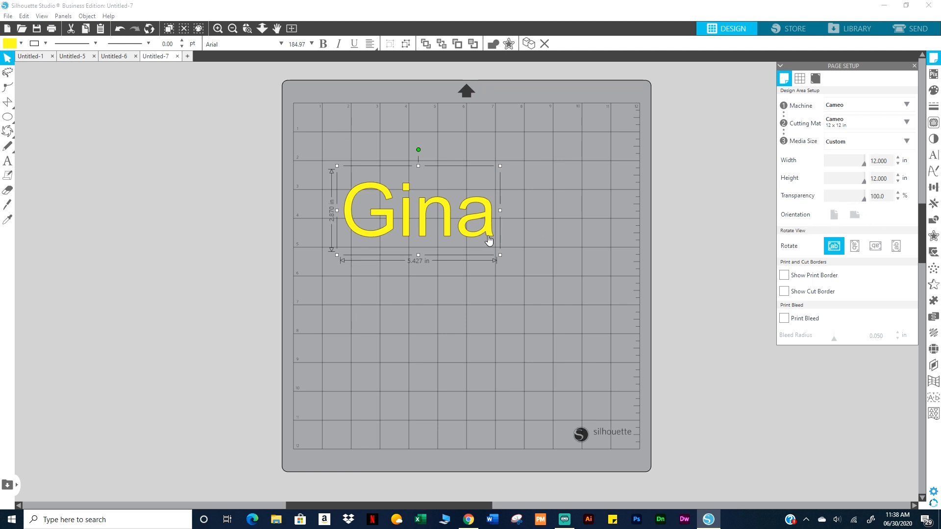
drag(864, 201, 808, 204)
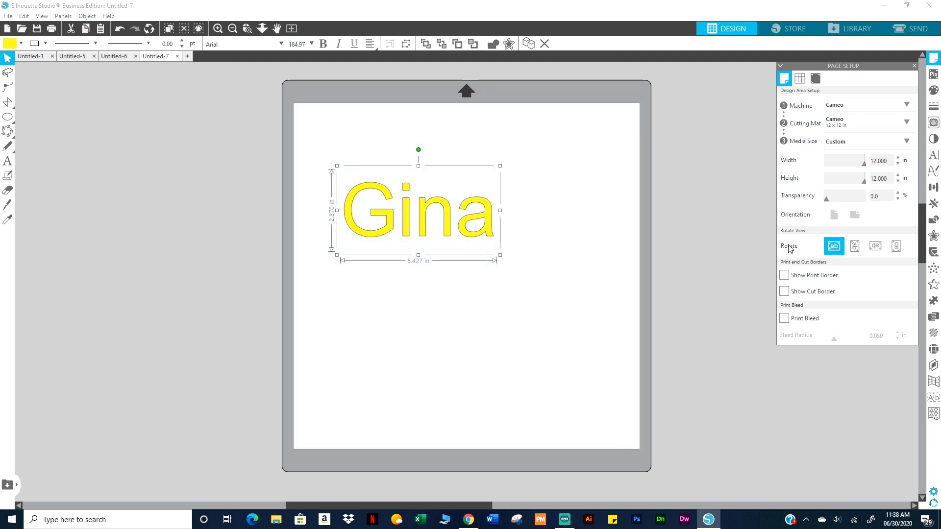
Rotate the view through each preset angle up to 270° and return it to the upright orientation
click(857, 250)
click(875, 247)
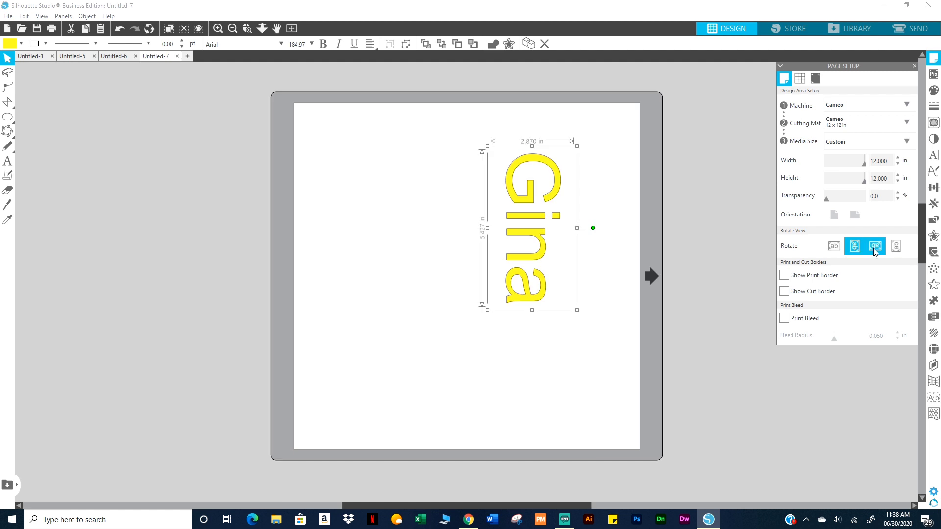
click(895, 246)
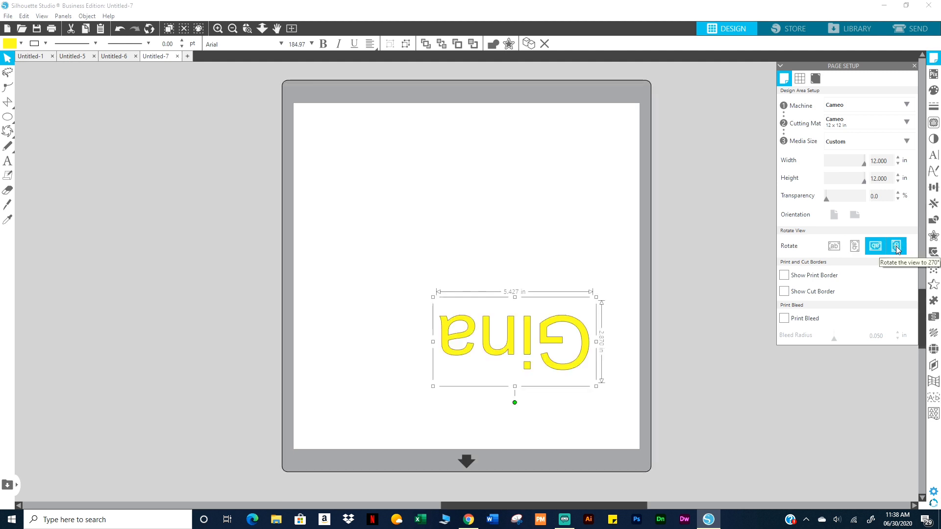
click(834, 248)
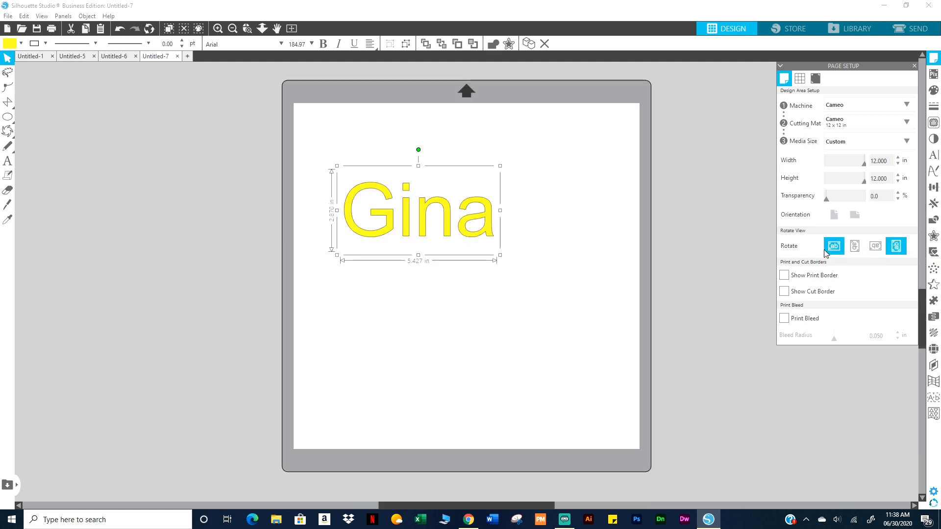
Show and hide the print border, then do the same with the cut border
click(784, 277)
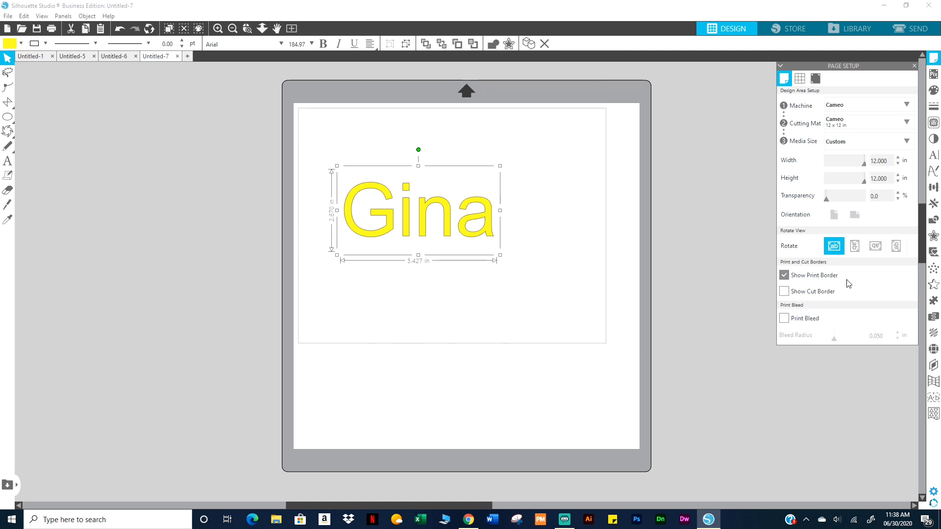
click(785, 277)
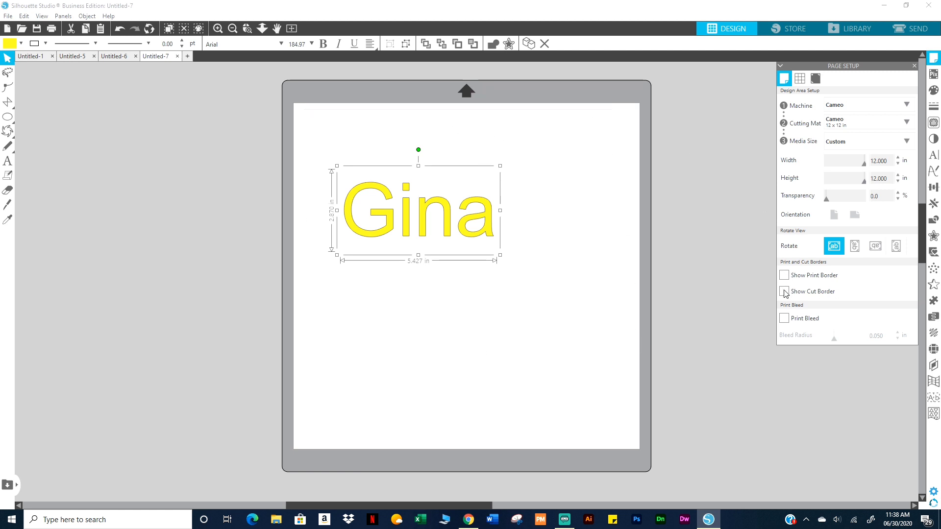
click(784, 292)
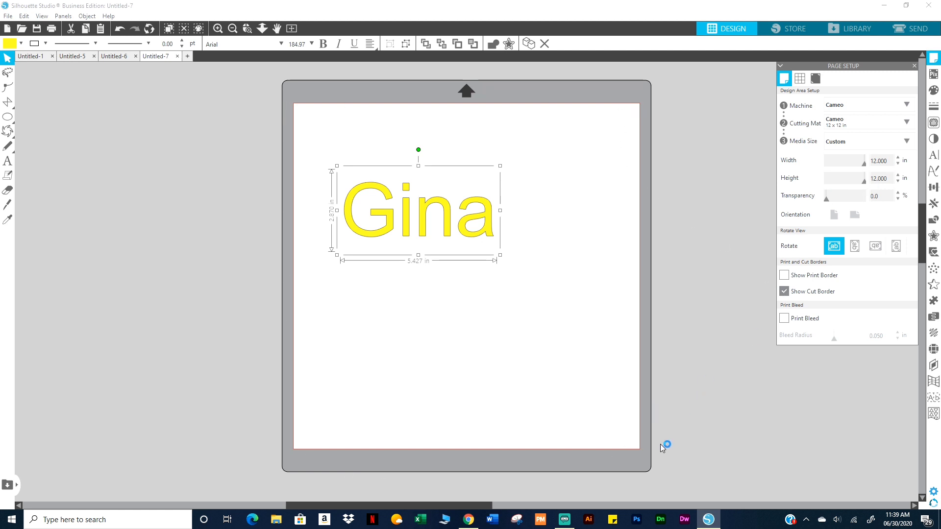
click(784, 291)
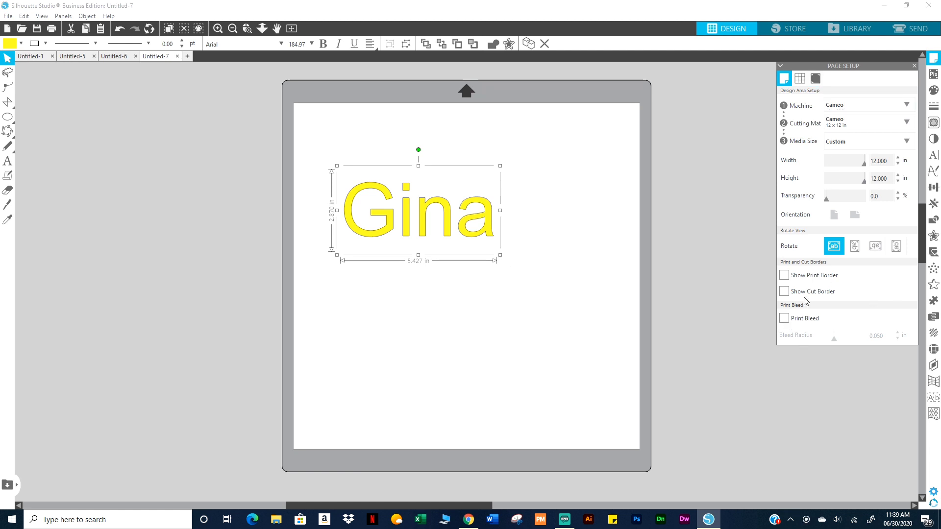
Toggle Print Bleed on and off to demonstrate it, and leave it turned on
click(785, 319)
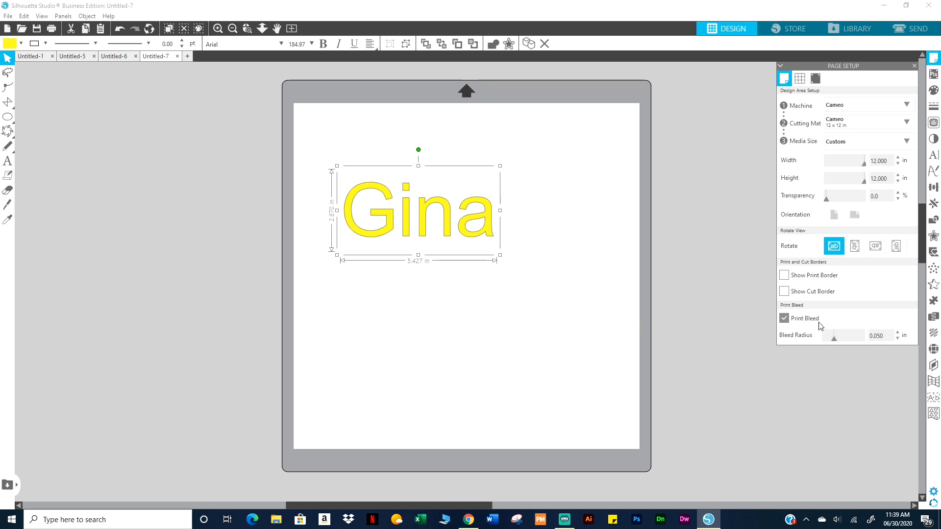
click(784, 318)
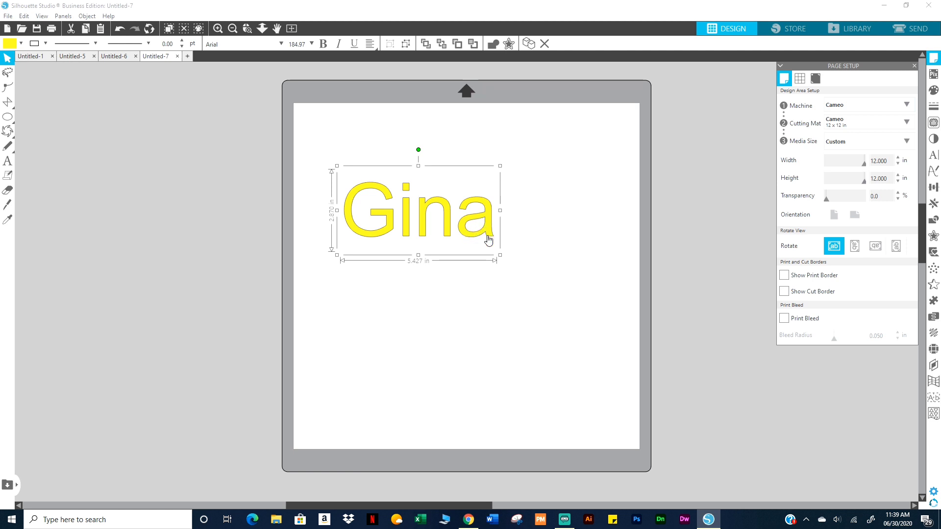
click(785, 319)
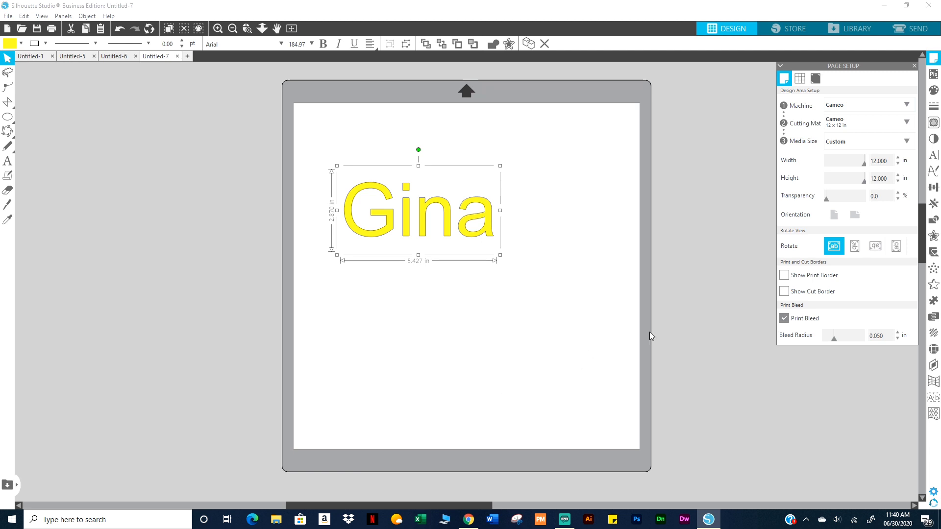
Show the square grid on the page and set its divisions to 6
click(801, 86)
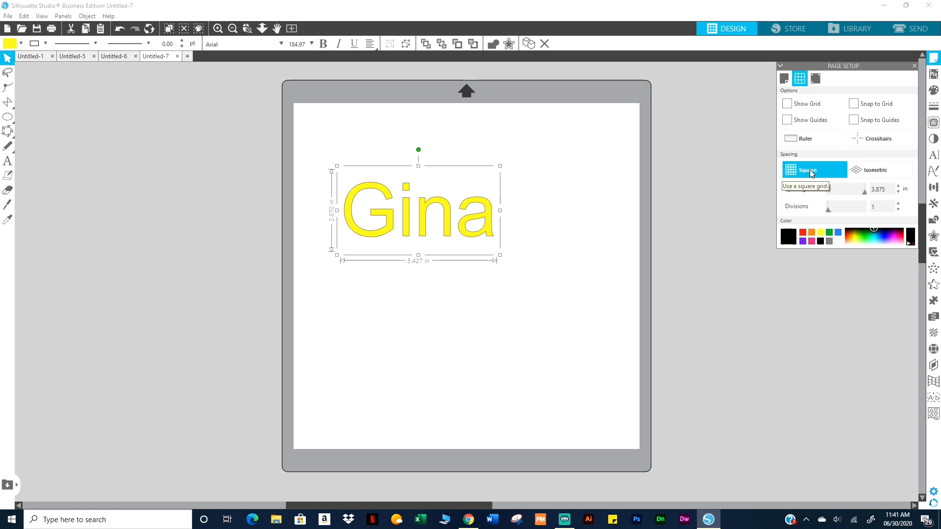
click(787, 104)
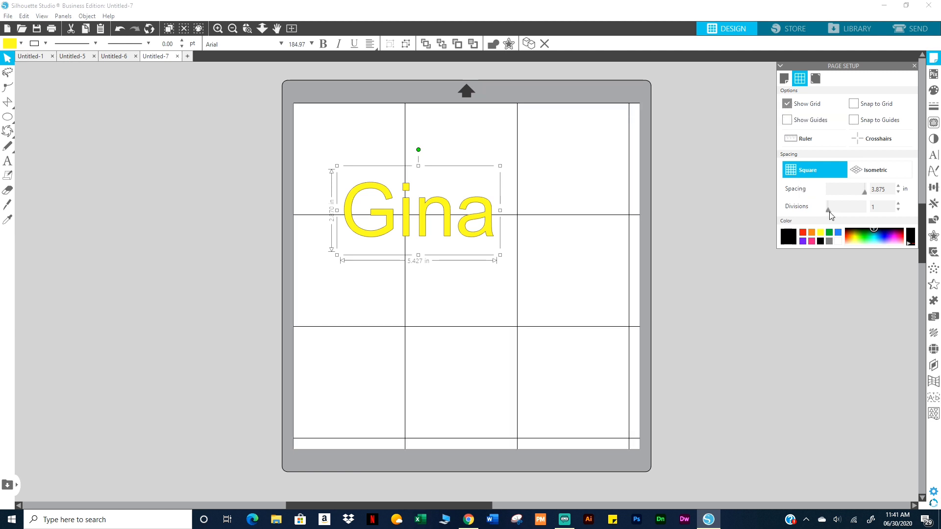
drag(830, 214, 841, 215)
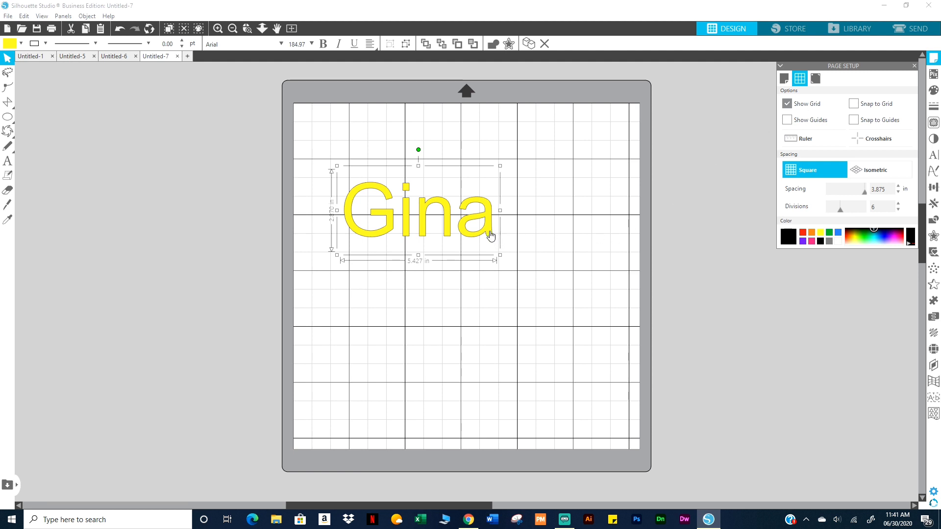
Move the name to the page's left edge, enable Snap to Grid and move the name to the page's center
drag(485, 235, 440, 268)
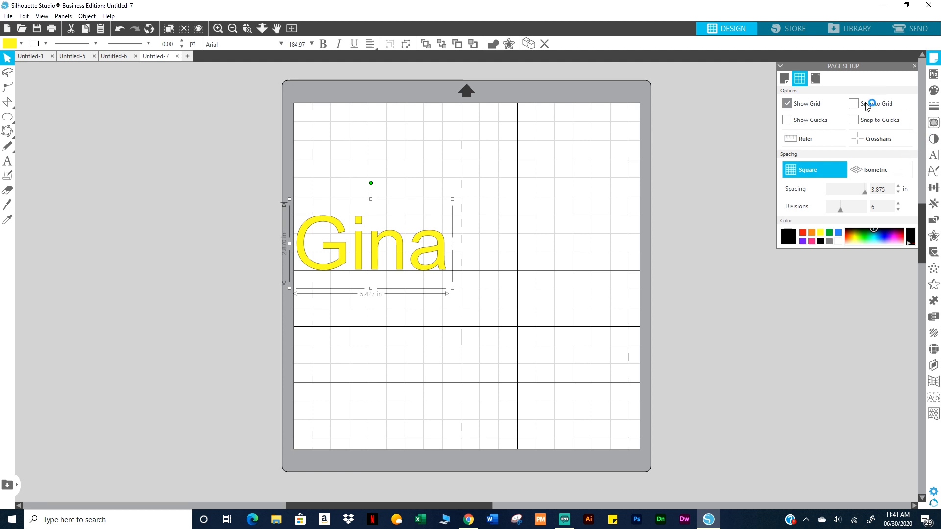
click(851, 104)
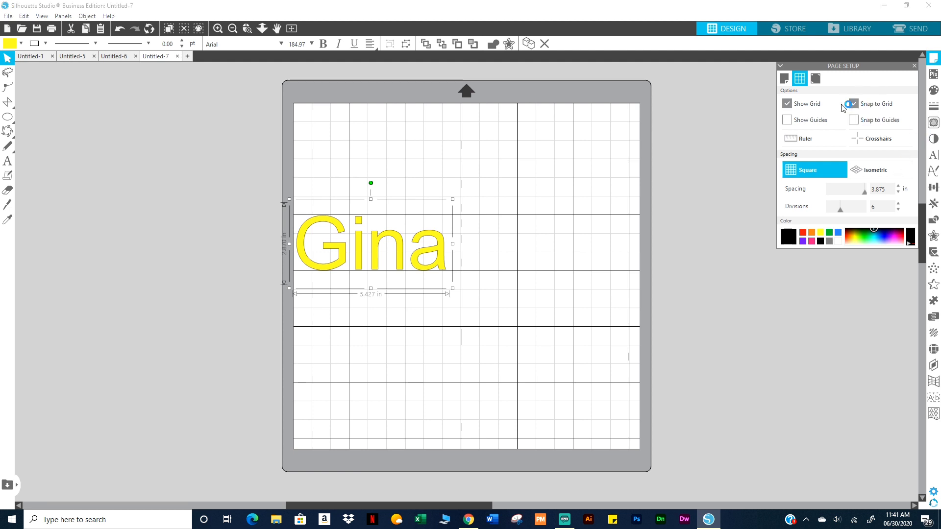
drag(437, 263, 501, 289)
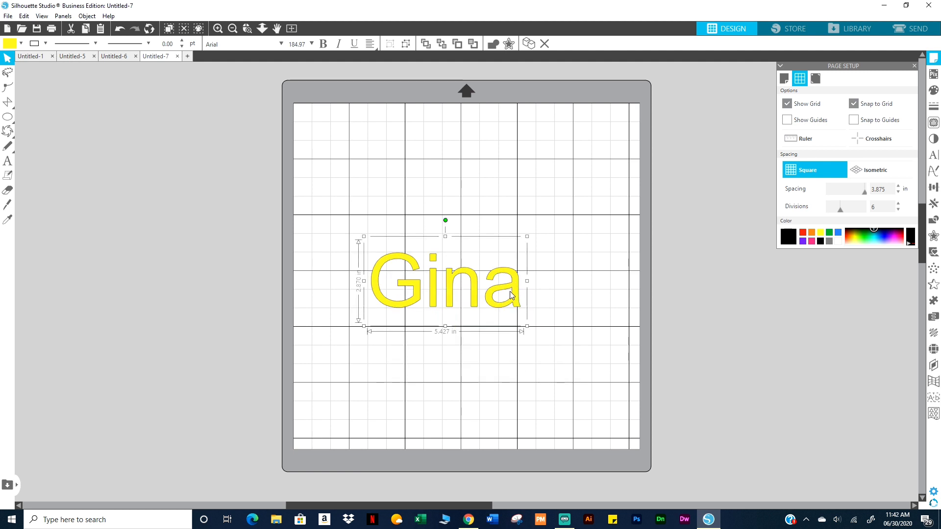
Enable Show Guides and Snap to Guides, and shift the name slightly up and to the right on the grid
click(786, 120)
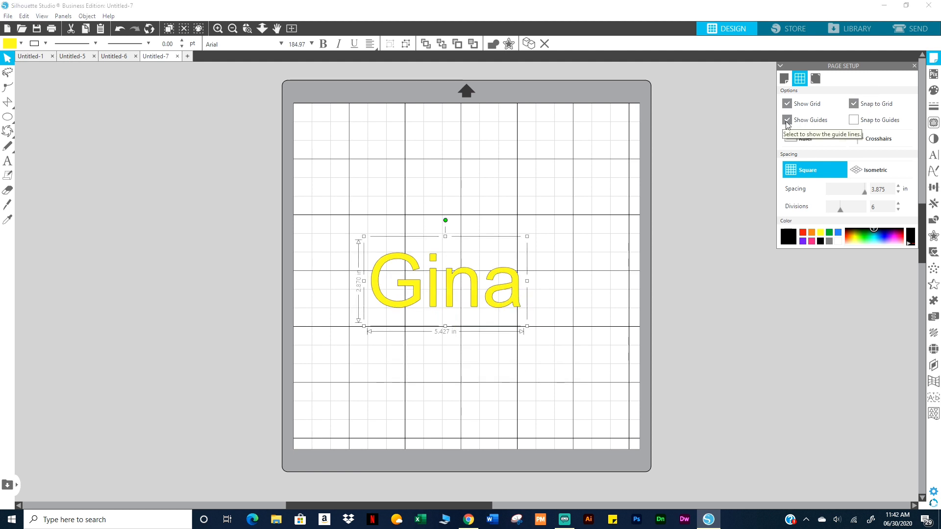
click(854, 120)
drag(502, 298, 485, 258)
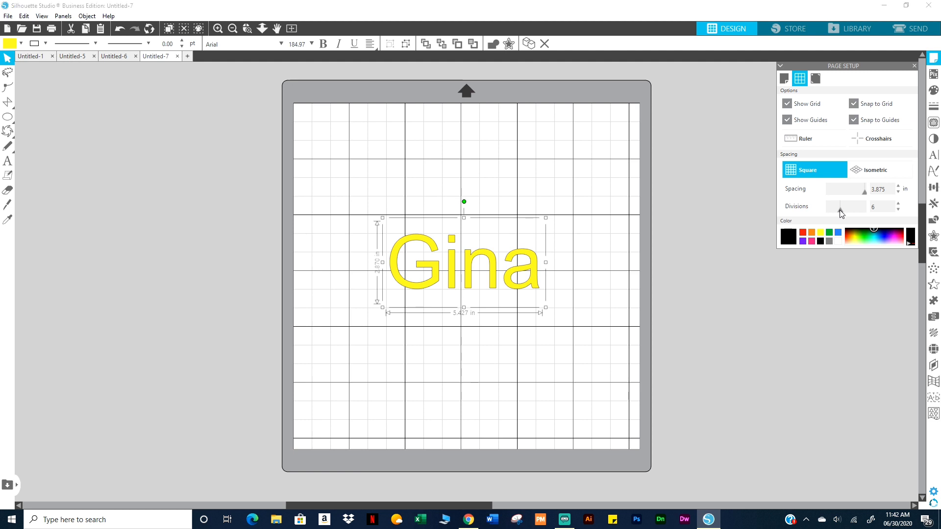
Set the grid divisions to 4
mouse_move(839, 210)
mouse_down()
mouse_move(852, 213)
mouse_move(827, 214)
mouse_move(837, 214)
mouse_up()
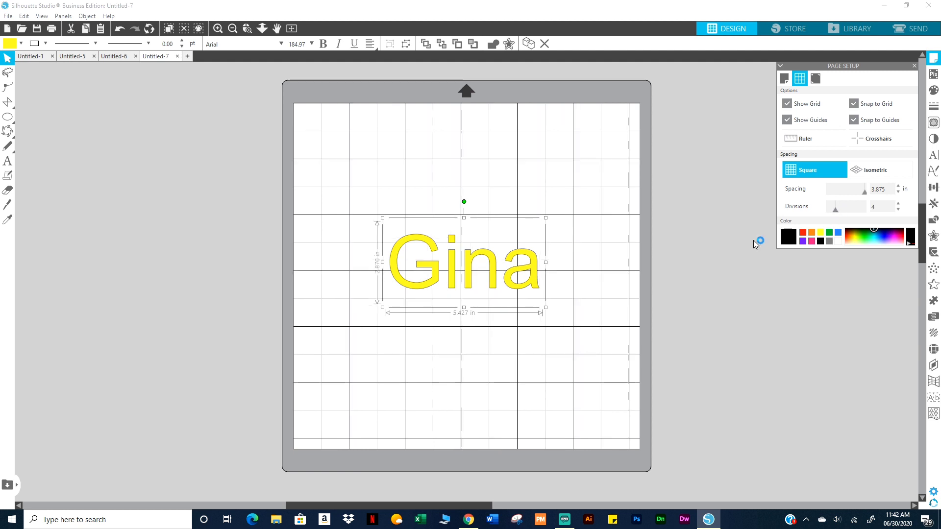
Reduce the grid divisions to 1 and move the name across the larger squares to the page's upper edge
drag(521, 287, 449, 245)
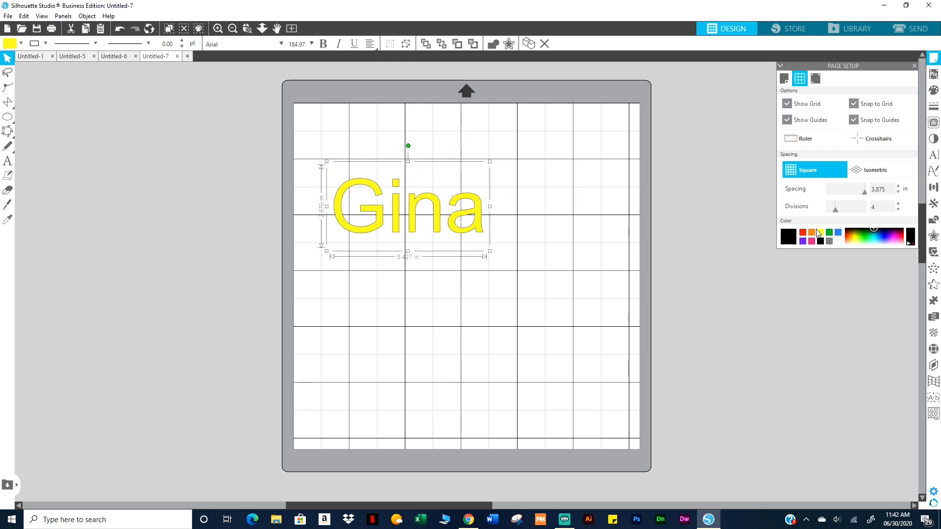
click(880, 140)
drag(835, 214, 727, 218)
drag(475, 214, 533, 219)
drag(428, 193, 412, 157)
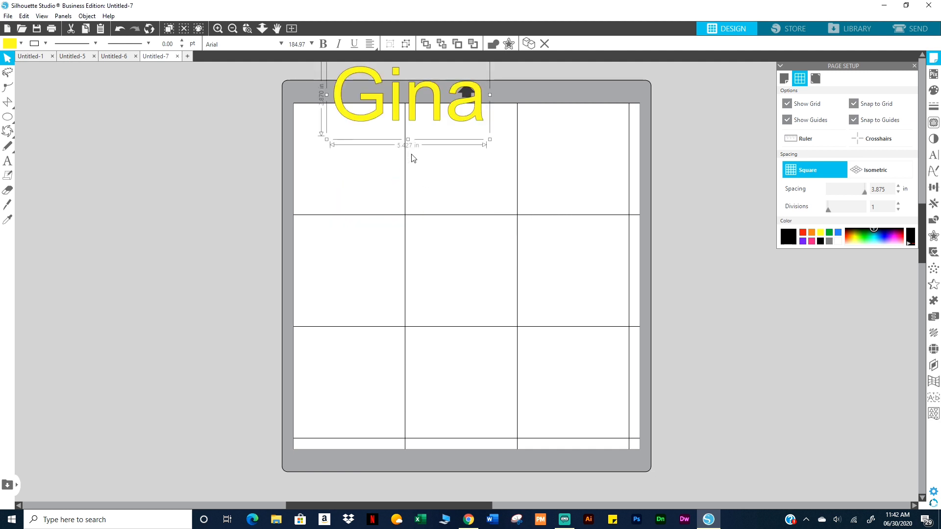
Nudge the name around the grid square by square, ending in the upper-right part of the page
click(816, 78)
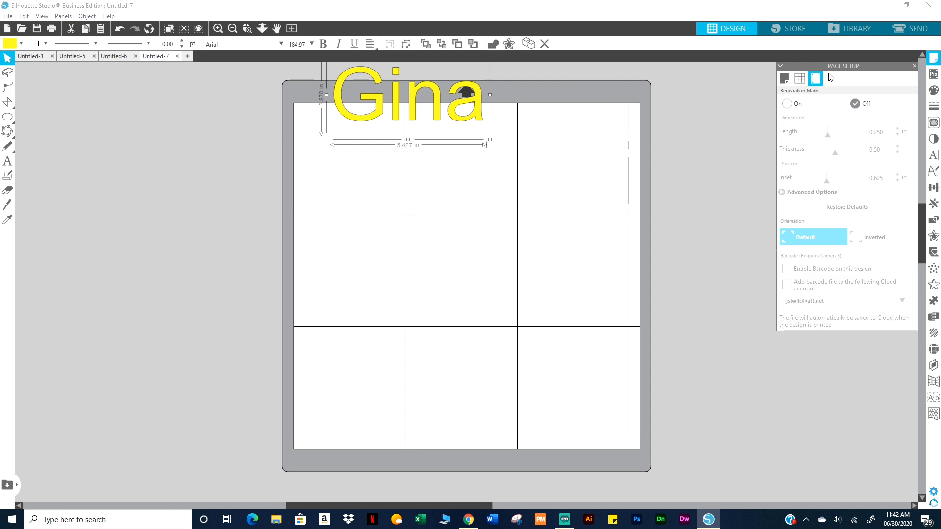
key(i)
key(v)
key(Down)
key(Right)
key(Up)
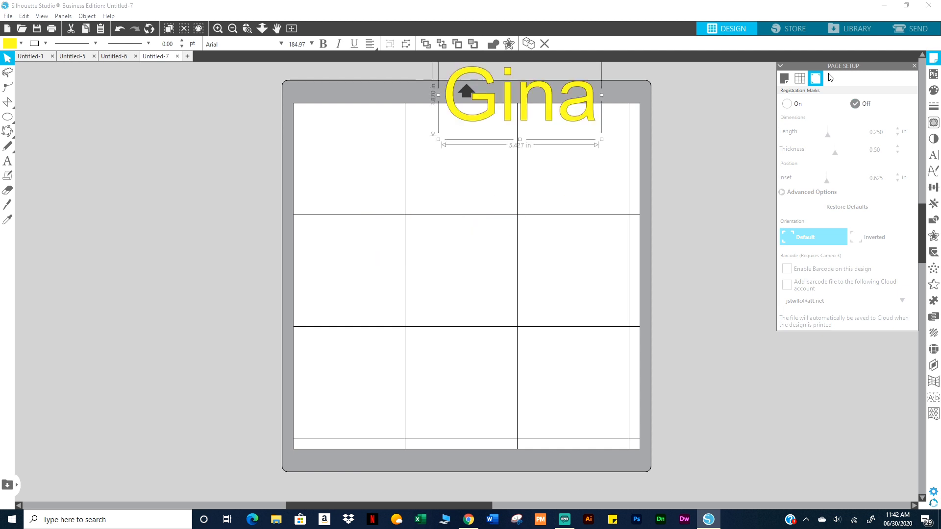
key(Left)
key(Down)
key(Right)
key(Up)
key(Left)
key(Down)
key(Right)
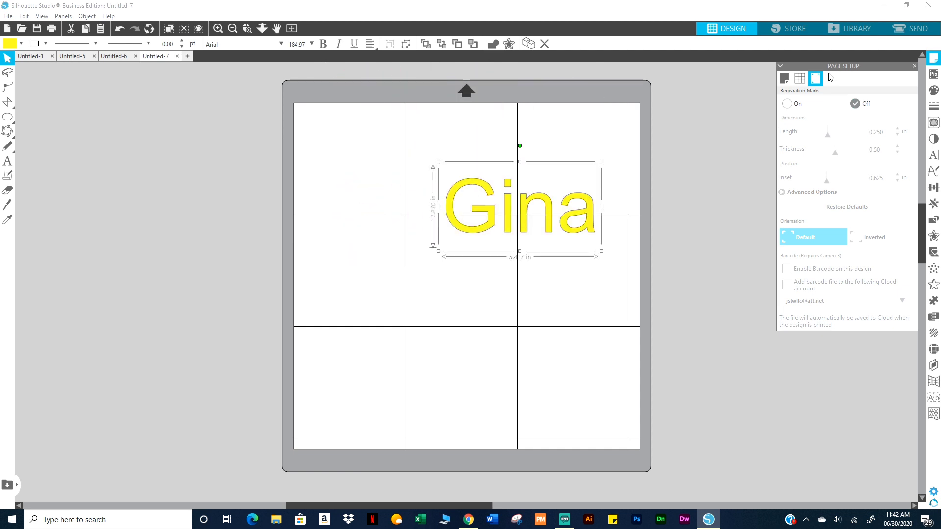
Set the page transparency to 100%
click(784, 79)
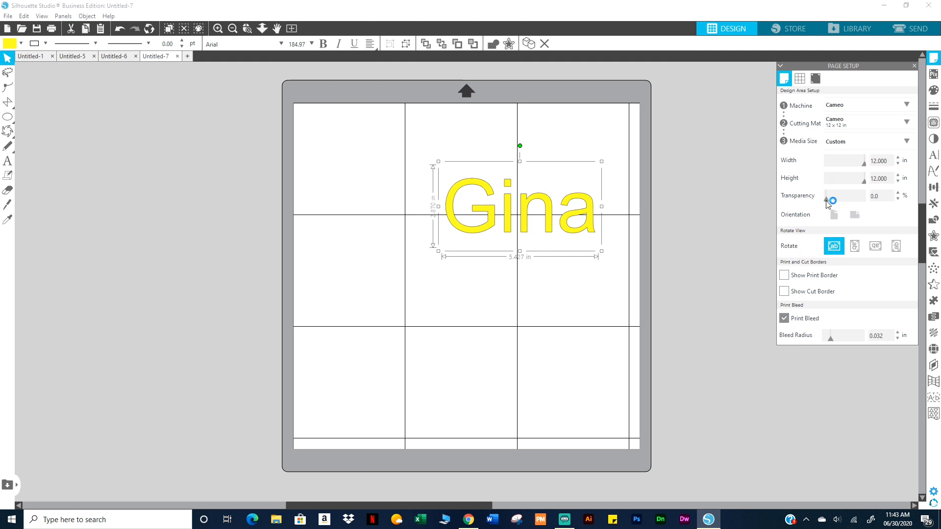
drag(827, 198, 876, 201)
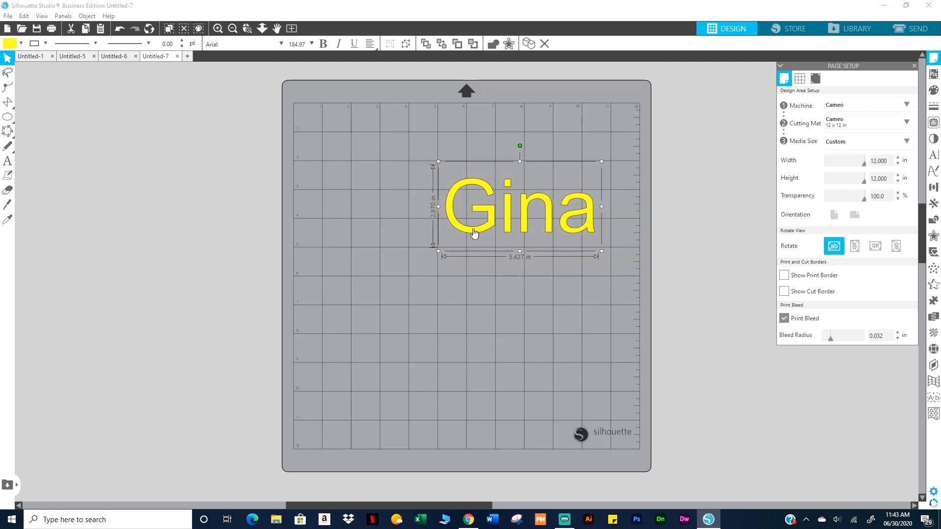
Shift the name around the visible cutting mat in grid jumps, ending in the mat's lower-right area
drag(483, 224, 373, 222)
key(Up)
key(Left)
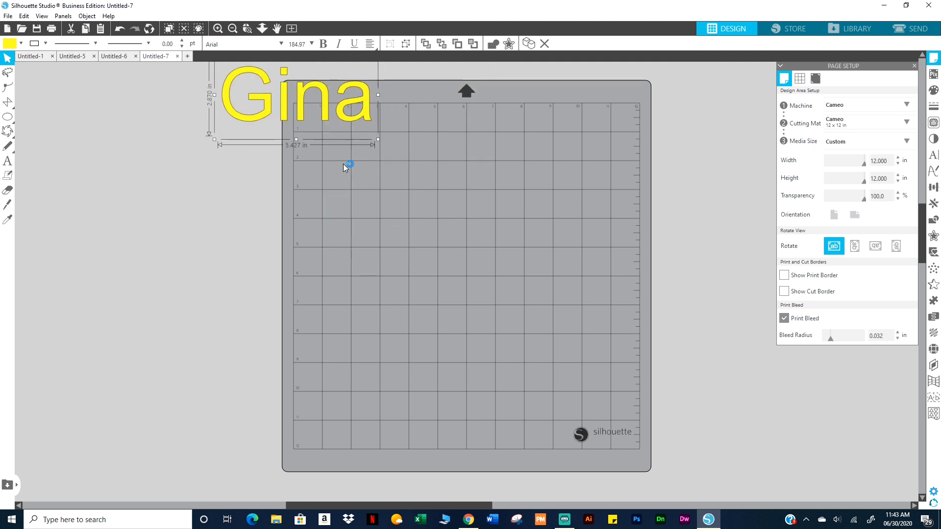
key(Down)
key(Right)
key(Right)
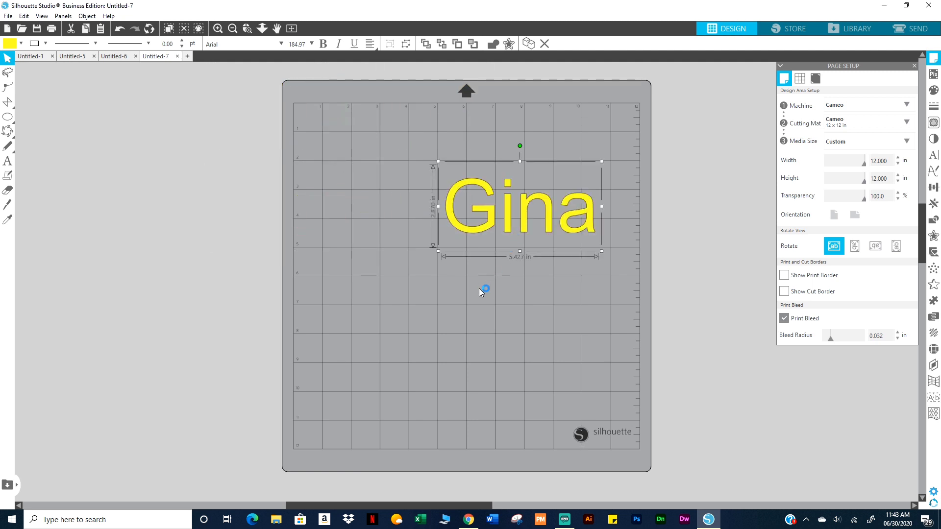
key(Down)
key(Left)
key(Up)
key(Right)
key(Down)
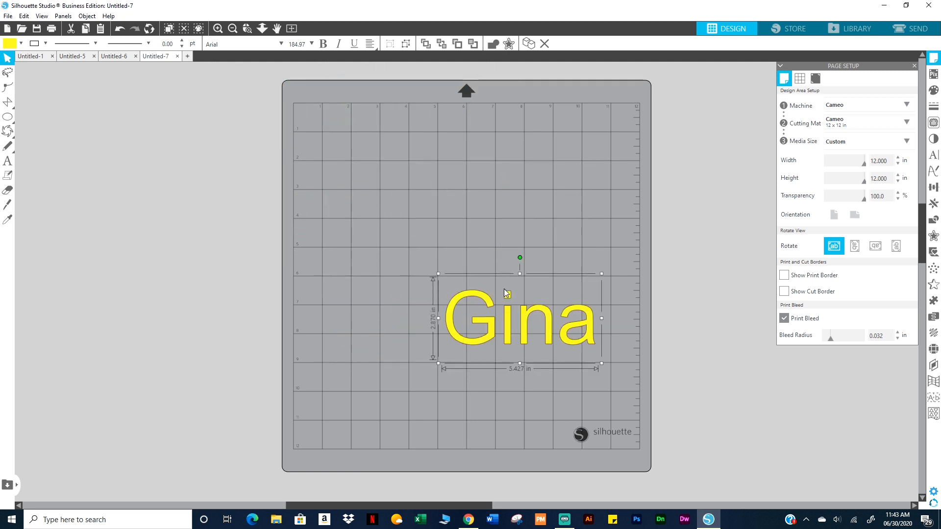
Disable Show Grid, Snap to Grid, Show Guides and Snap to Guides, and move the name freely toward the mat's middle left
click(800, 78)
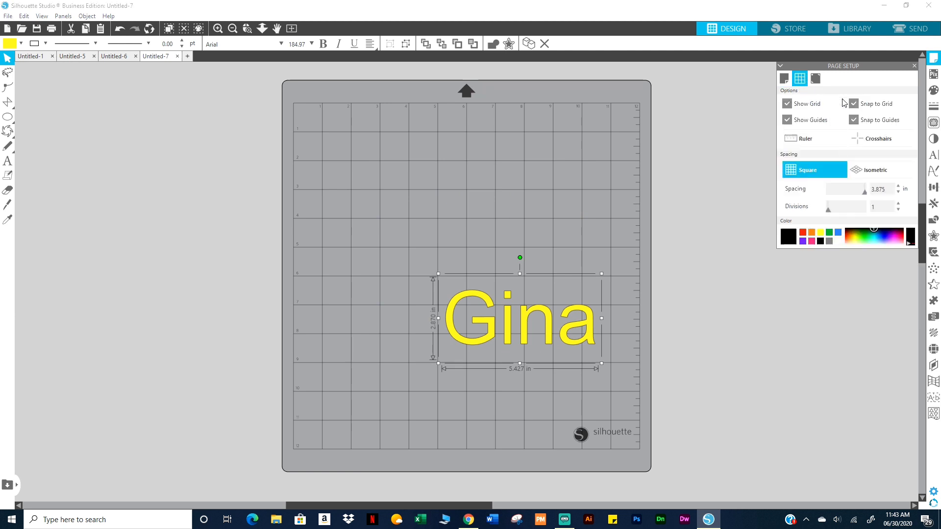
click(854, 120)
click(787, 103)
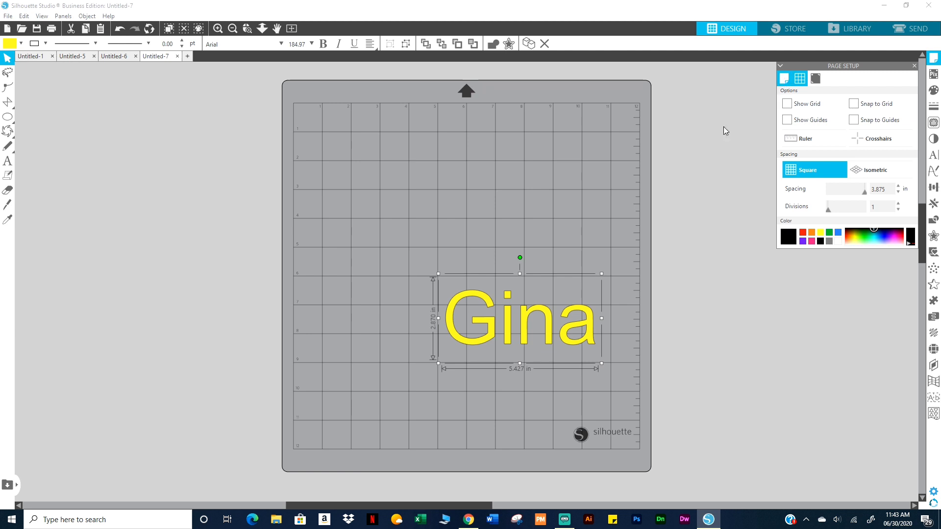
mouse_move(493, 320)
mouse_down()
mouse_move(451, 284)
mouse_move(479, 280)
mouse_move(416, 291)
mouse_move(500, 289)
mouse_move(480, 325)
mouse_up()
drag(411, 248, 408, 263)
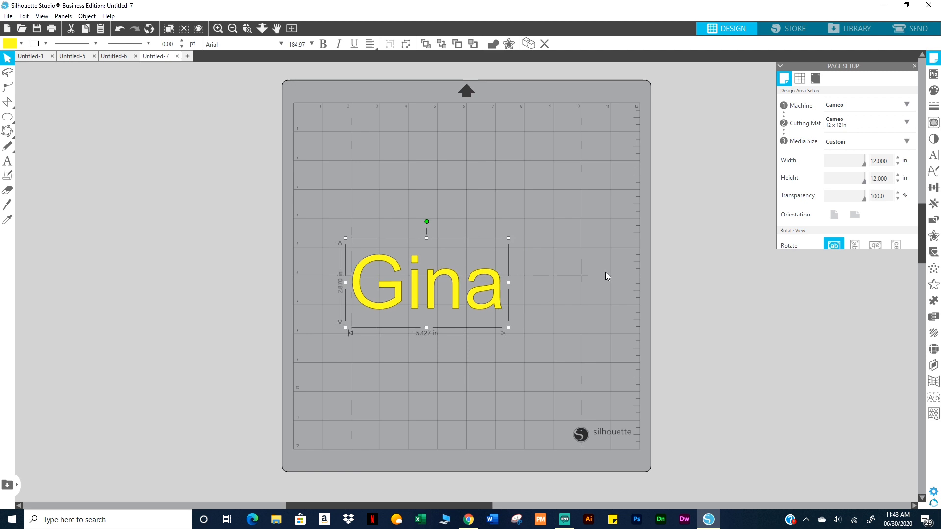
Turn on the registration marks and set the page transparency to 0%
click(799, 79)
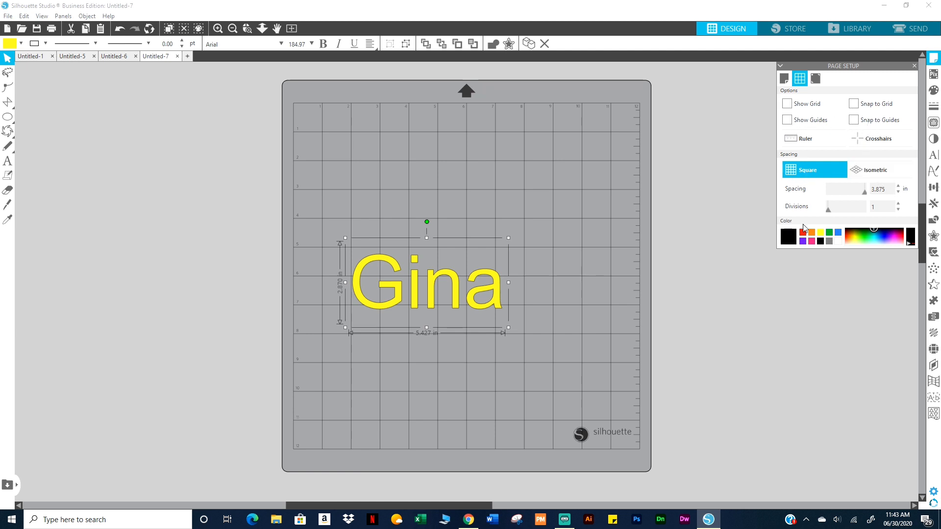
click(815, 80)
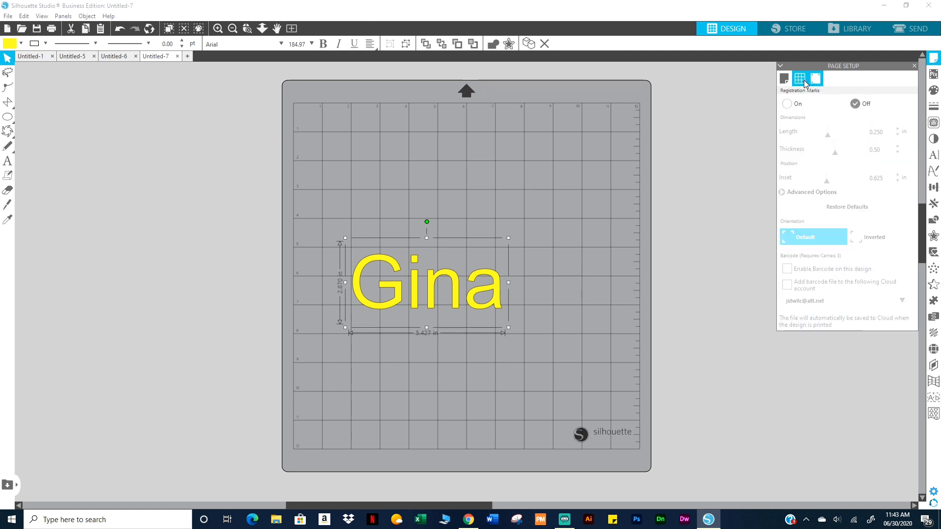
click(788, 105)
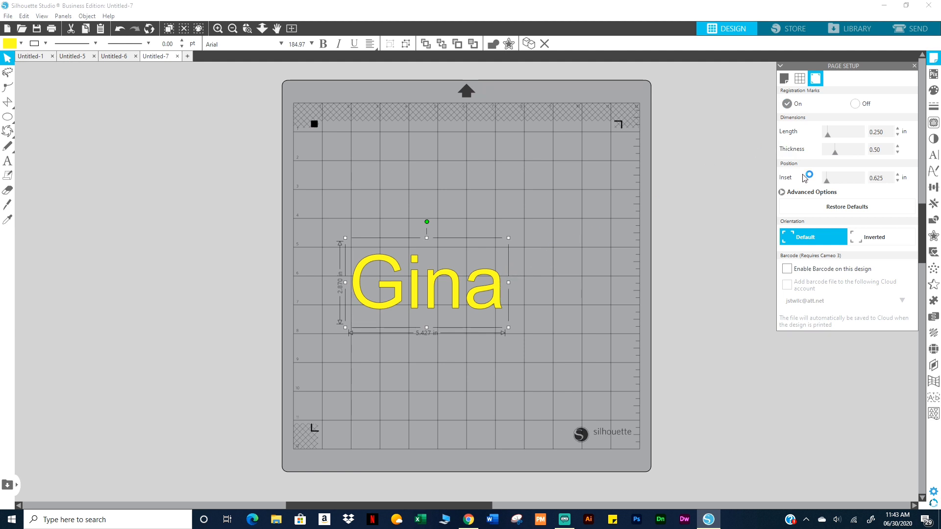
click(784, 79)
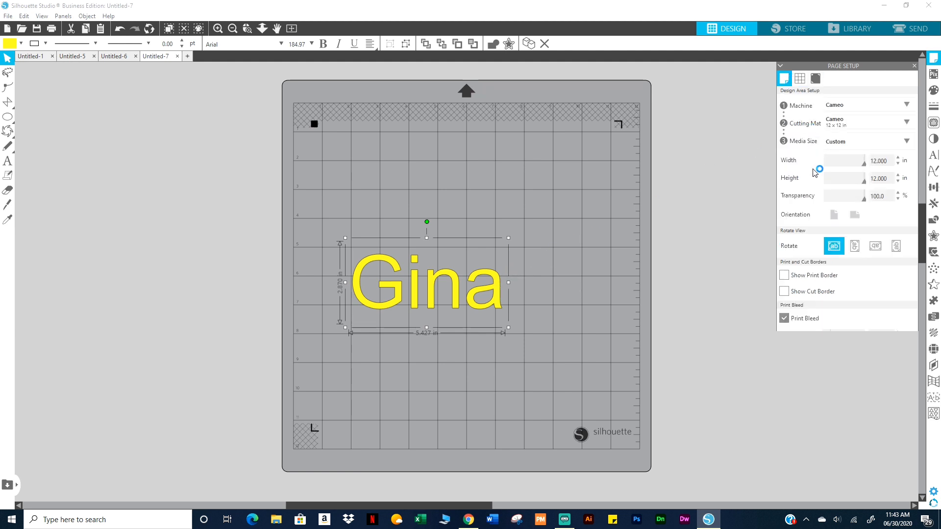
drag(838, 205, 823, 204)
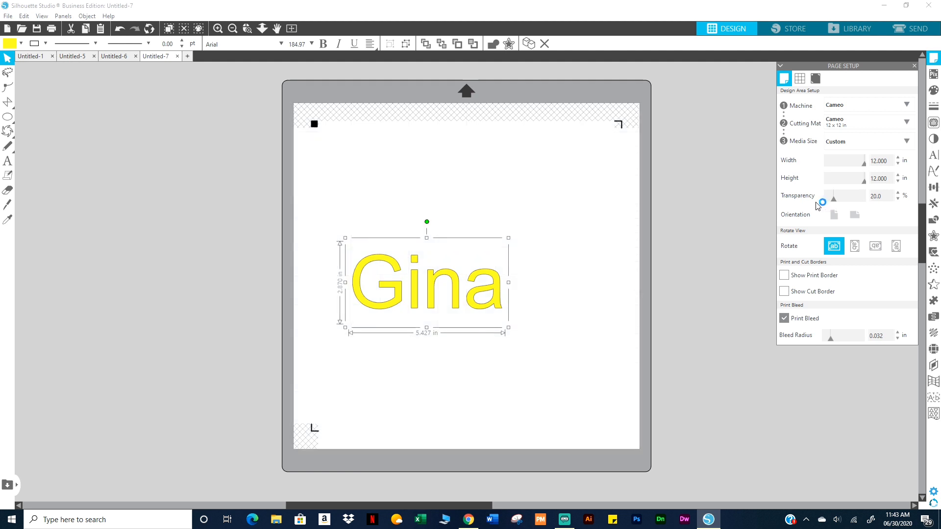
Switch the registration marks off and back on, and review the print bleed settings
click(816, 79)
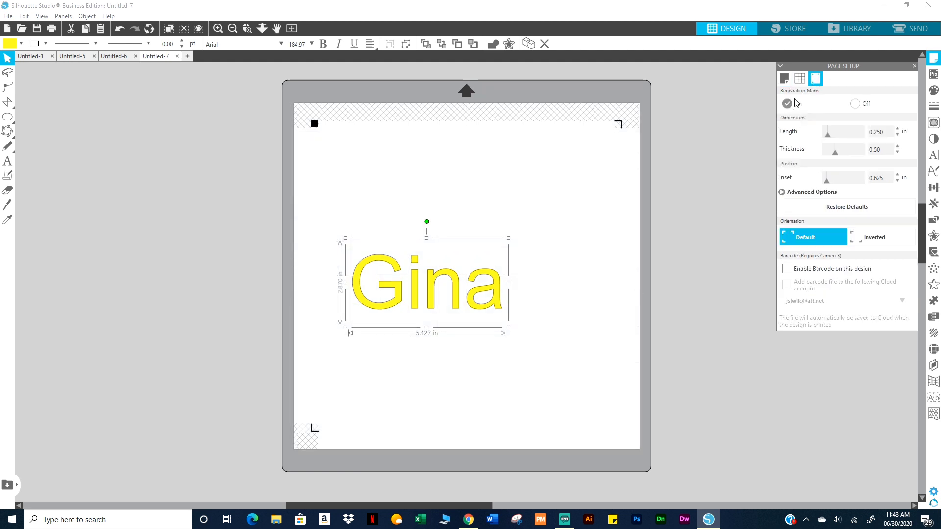
click(855, 103)
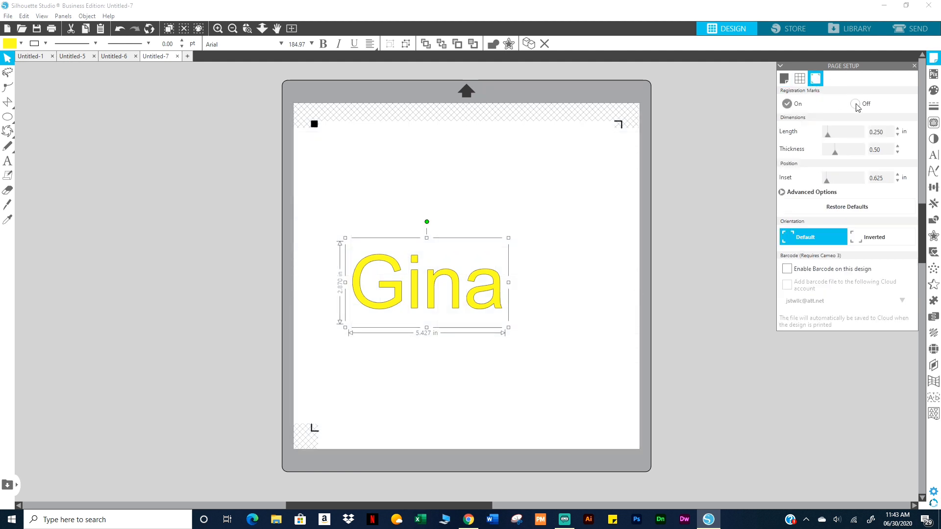
click(788, 104)
click(783, 78)
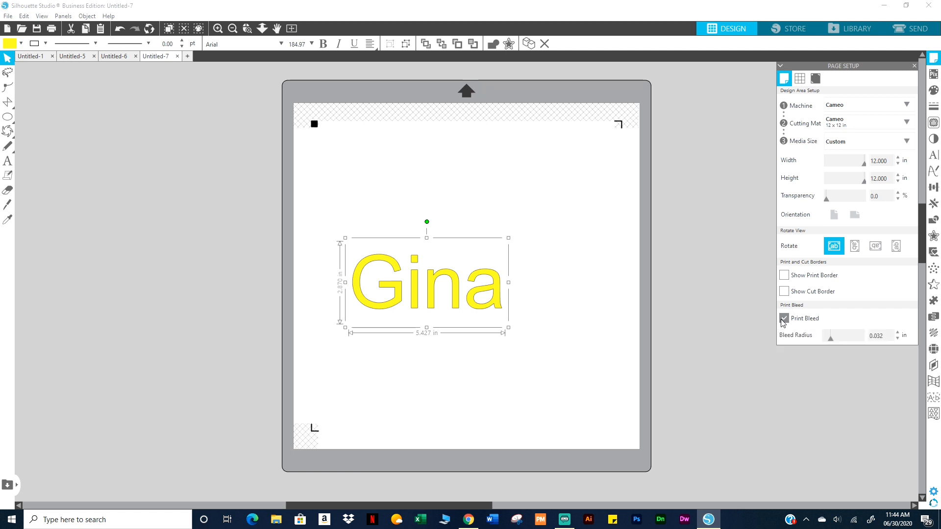
click(818, 80)
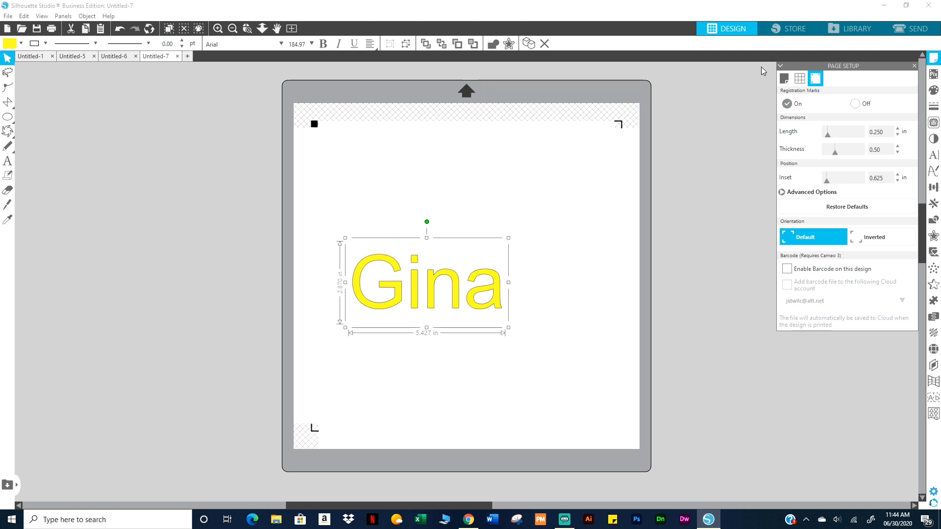
Set the custom media size to 8.5 in wide and 11 in high
click(789, 80)
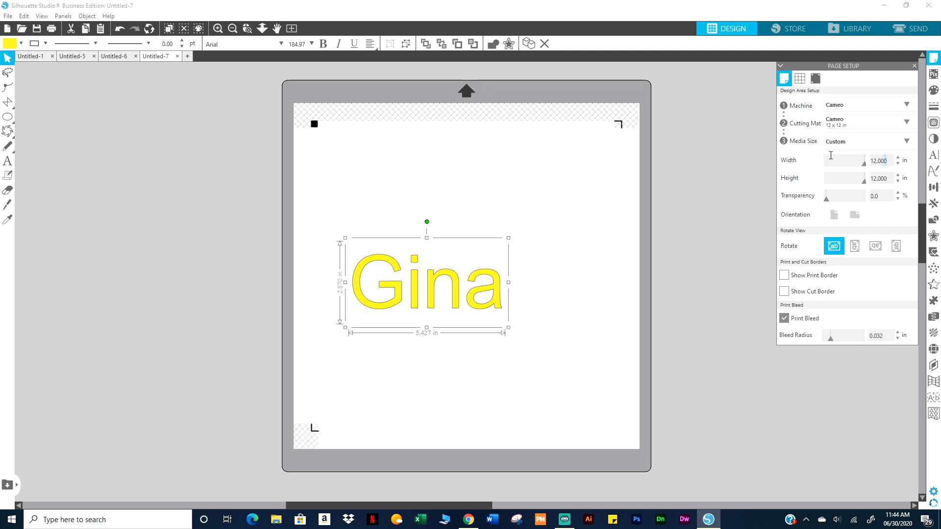
drag(831, 156, 830, 155)
text(8.5)
double_click(871, 178)
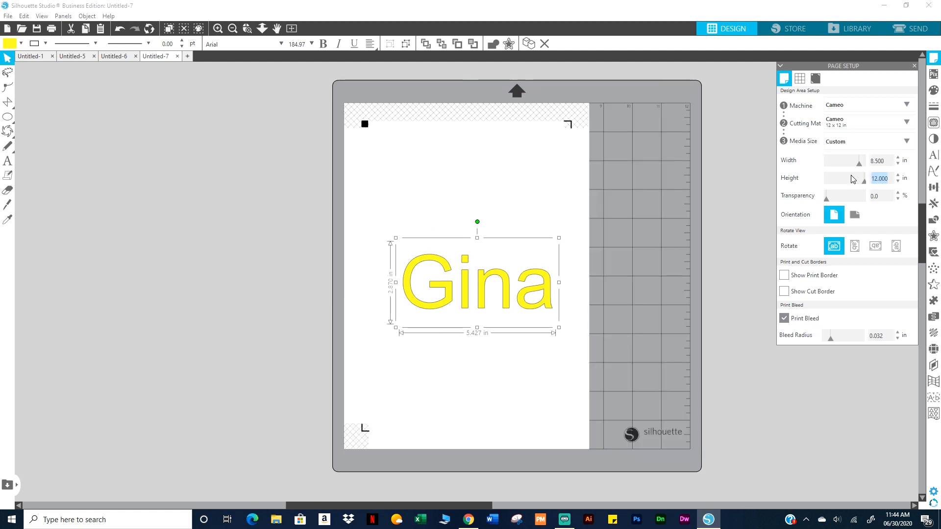
text(11)
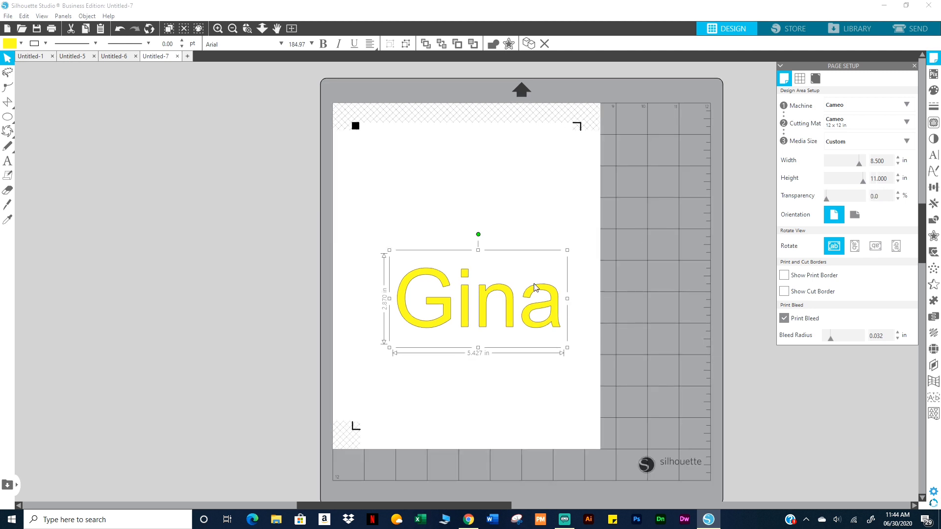
Enlarge the name to about 7.1 in wide and position it between the page's upper registration marks
drag(508, 300, 489, 173)
drag(548, 221, 602, 250)
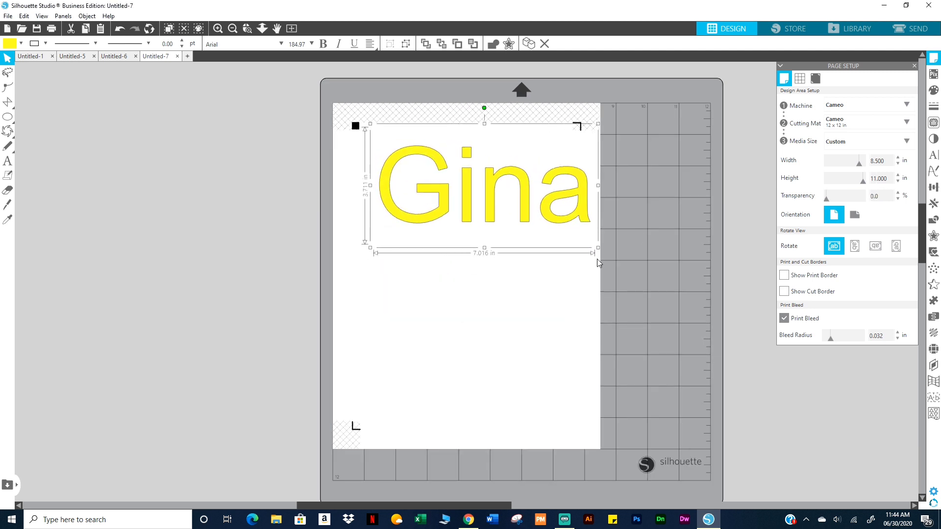
drag(578, 212, 559, 199)
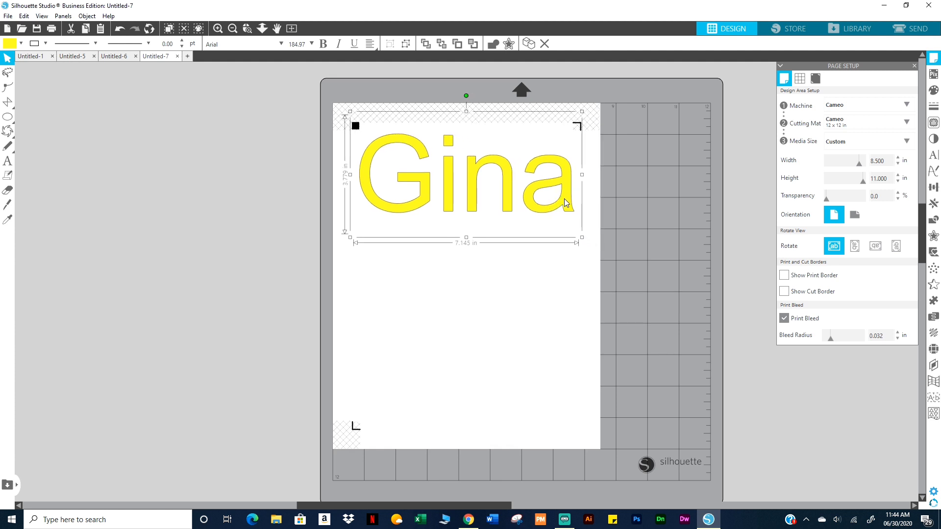
click(816, 79)
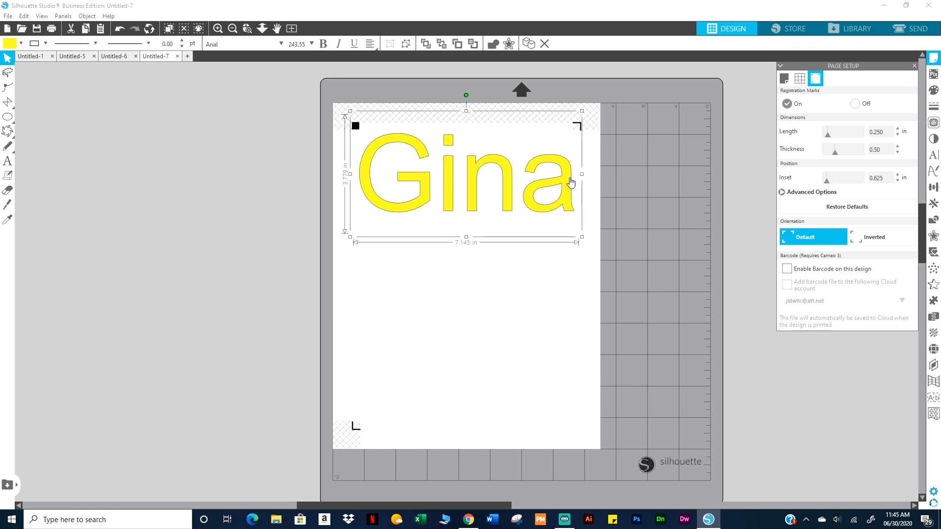
mouse_move(566, 171)
mouse_down()
mouse_move(561, 154)
mouse_move(567, 181)
mouse_up()
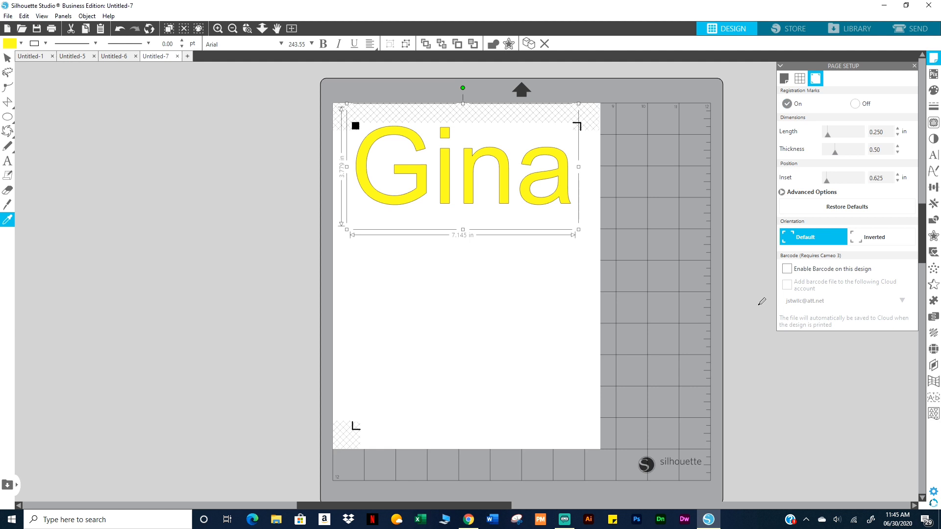
Duplicate the name twice downward to fill the page with three copies, and clear the selection
key(ctrl+Down)
key(ctrl+Down)
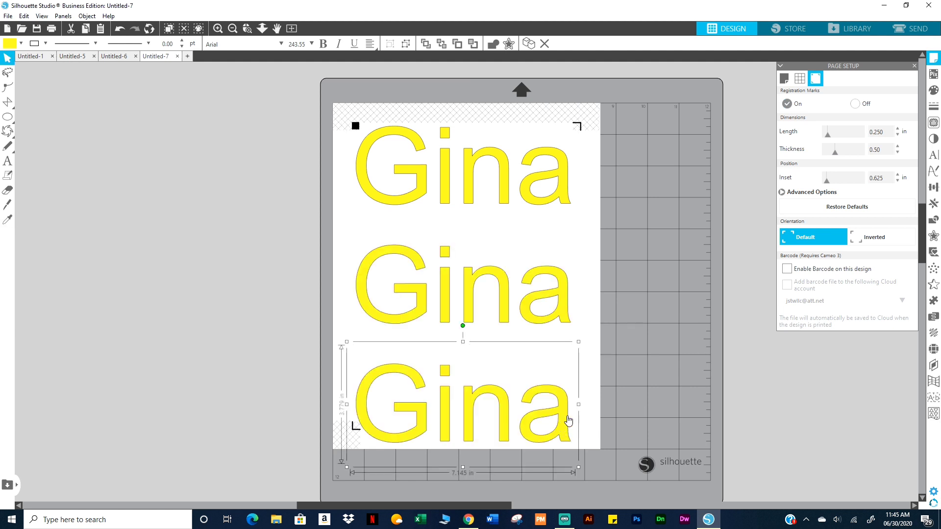
click(641, 372)
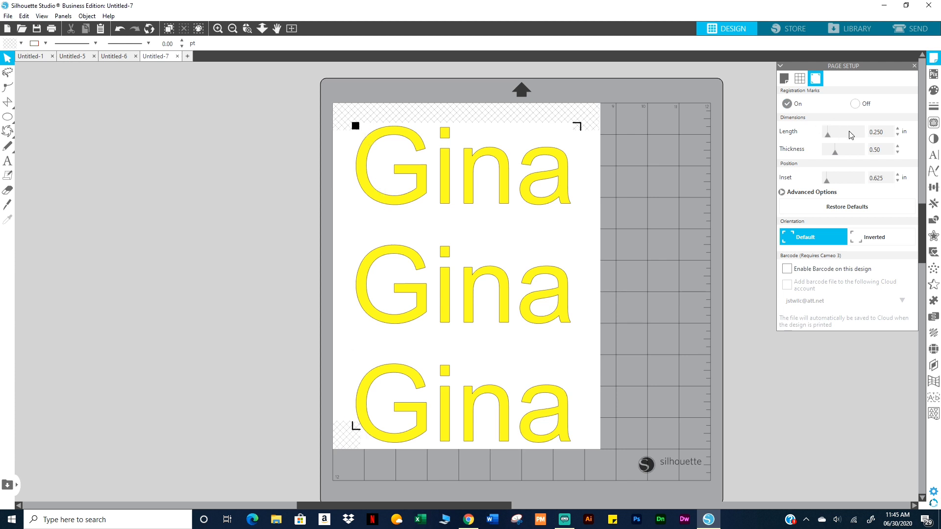
Set the registration mark length to 0.75 in and shift the top copy of the name slightly up
drag(827, 138, 866, 139)
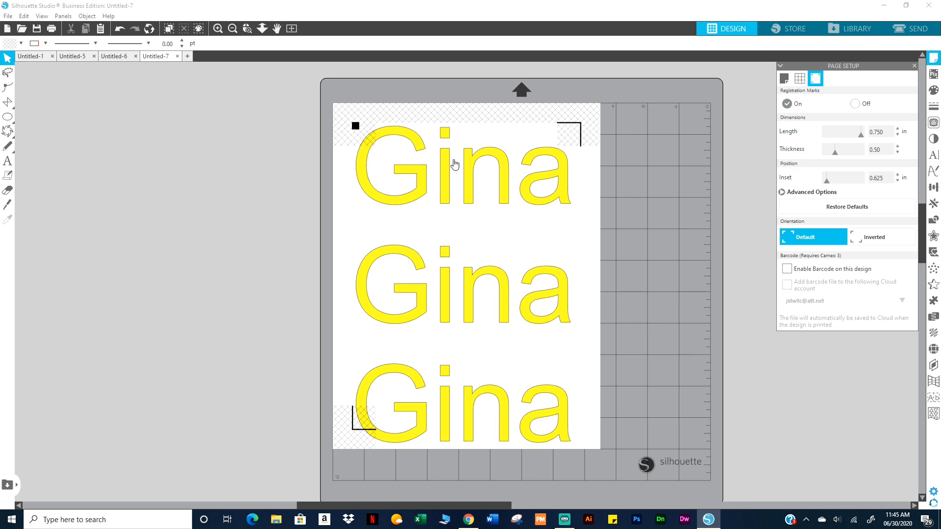
mouse_move(532, 196)
mouse_down()
mouse_move(541, 190)
mouse_move(530, 191)
mouse_up()
click(607, 166)
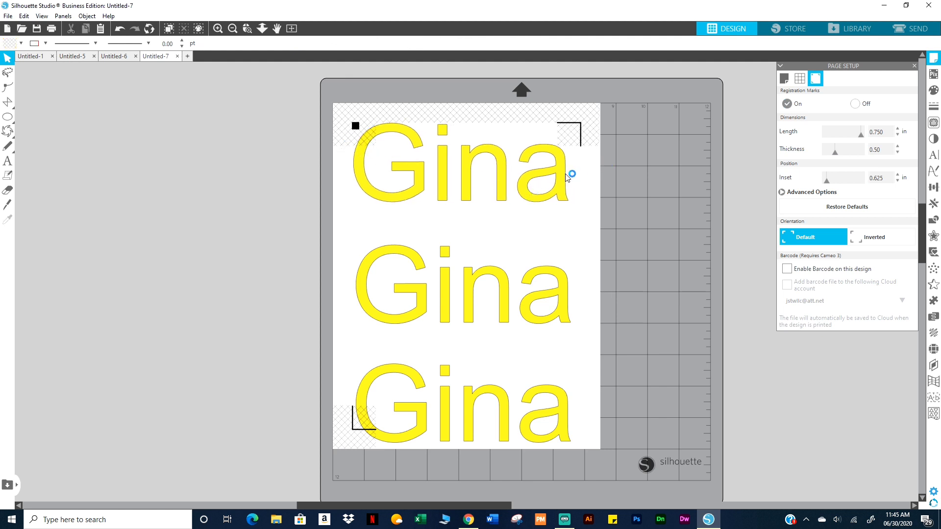
click(563, 182)
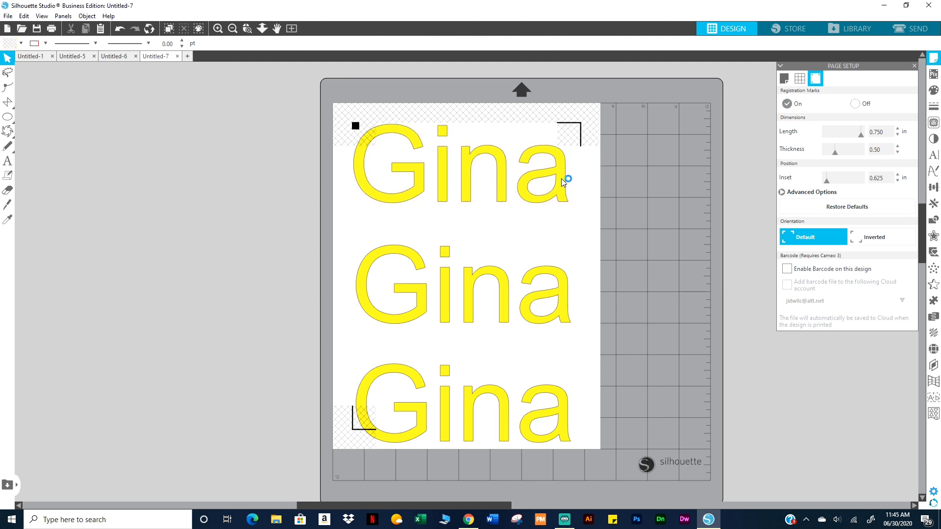
drag(561, 179, 563, 179)
click(676, 161)
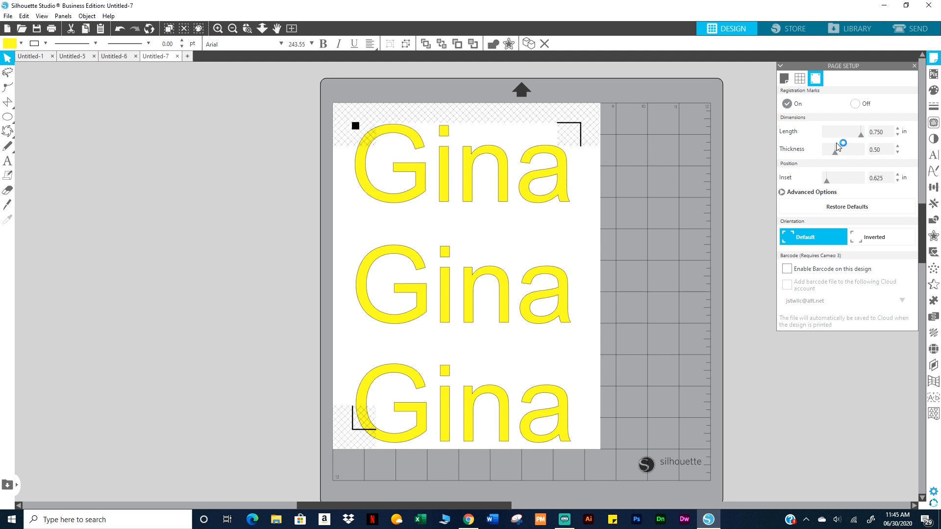
Set the registration marks to 0.25 in length and 1.00 thickness, with an inset of 0.394 in
drag(864, 133, 819, 140)
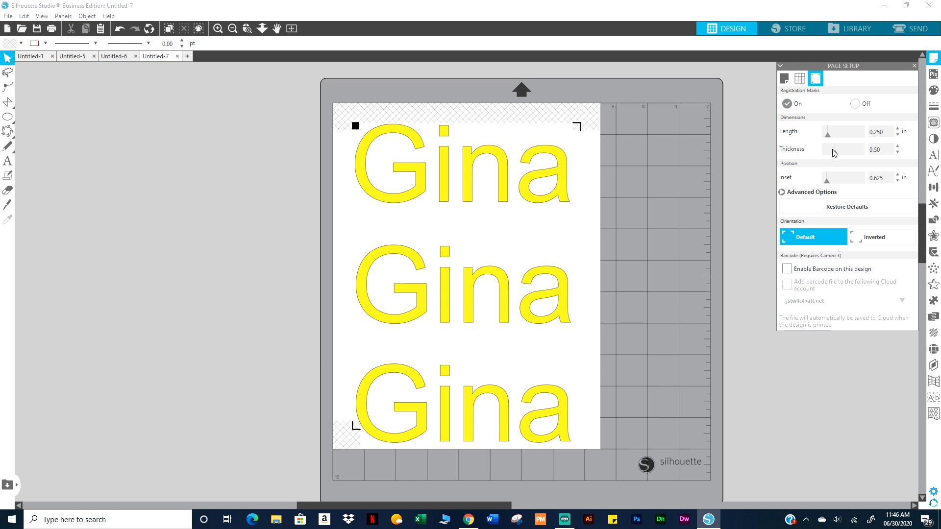
drag(835, 155, 917, 149)
drag(827, 181, 882, 184)
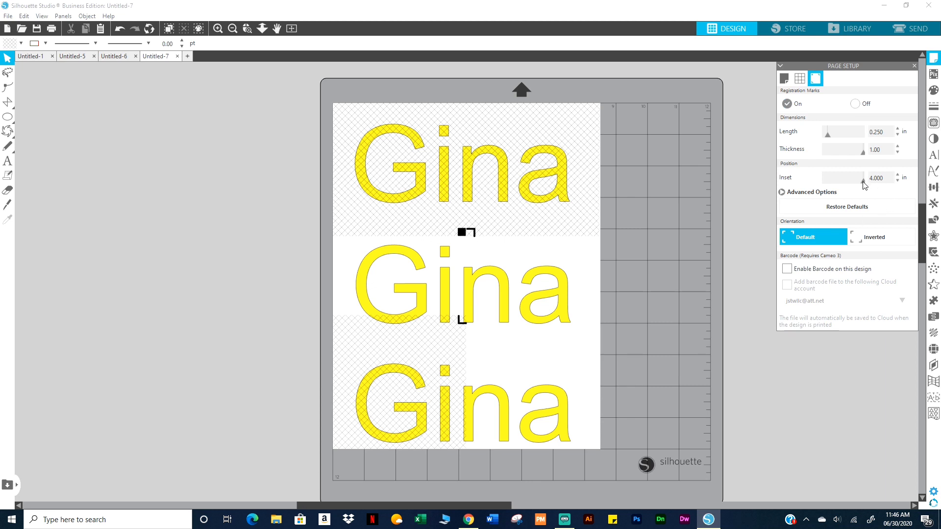
drag(863, 184, 812, 189)
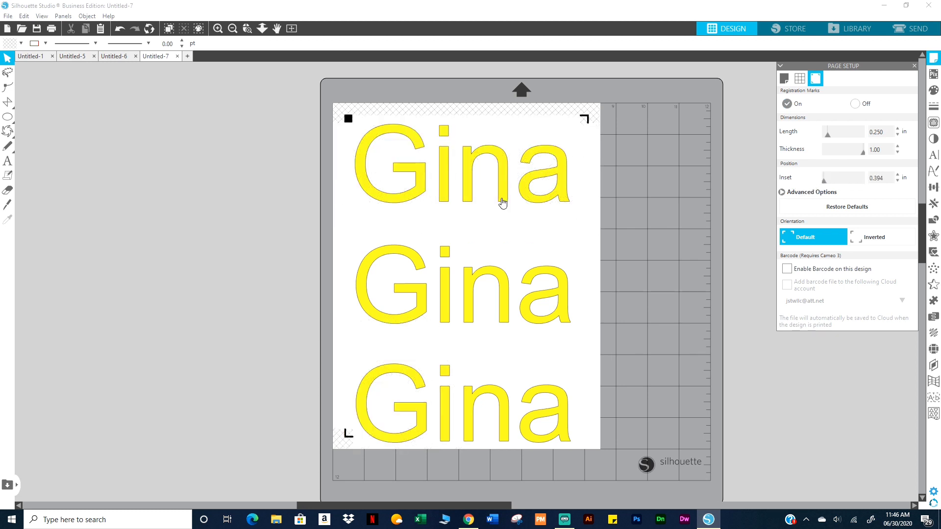
Move the three horizontal names up so they stack closely below the page's upper registration marks
drag(501, 197, 502, 189)
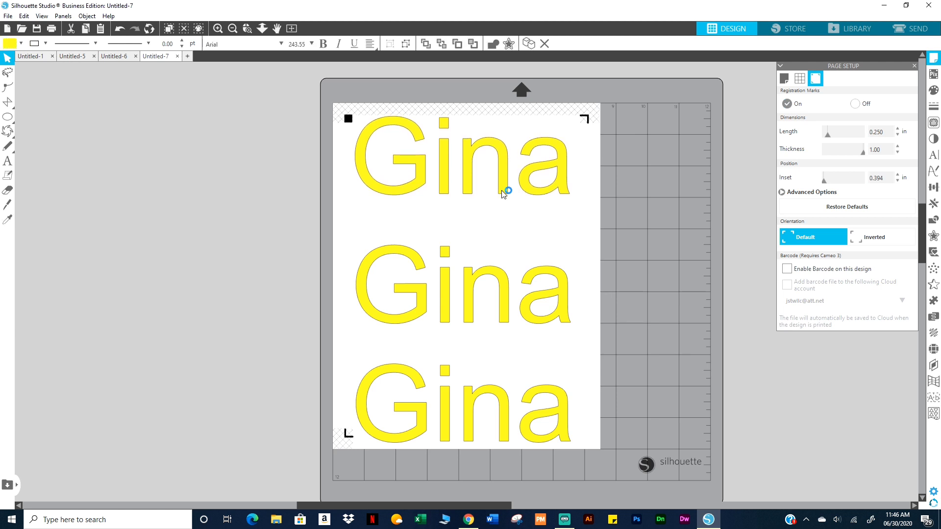
drag(510, 304, 512, 256)
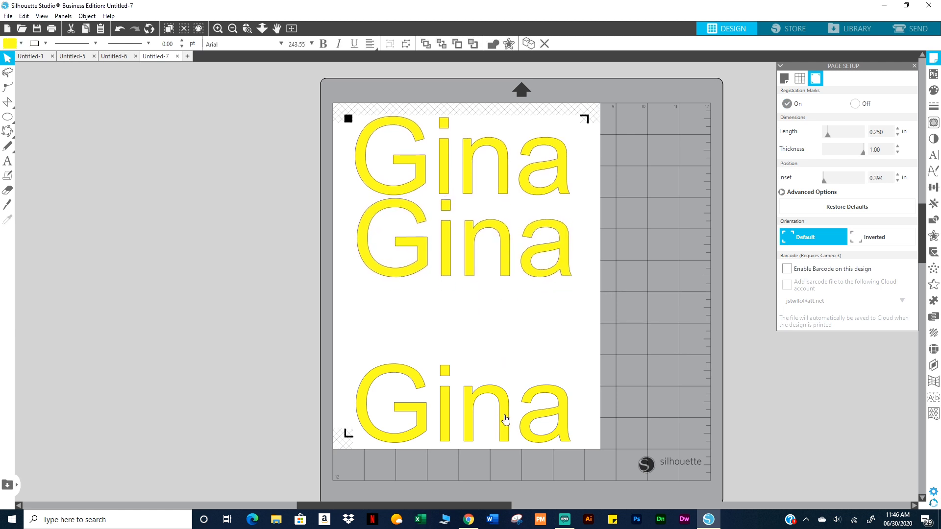
drag(505, 418, 509, 334)
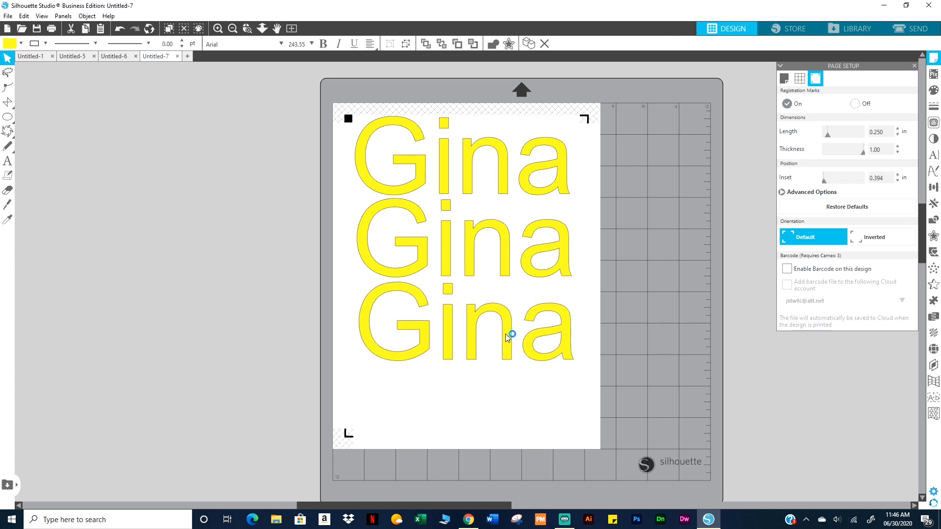
Rotate the lower two names 90° clockwise and place them side by side at the page's lower left, clearing the selection
drag(327, 240, 675, 391)
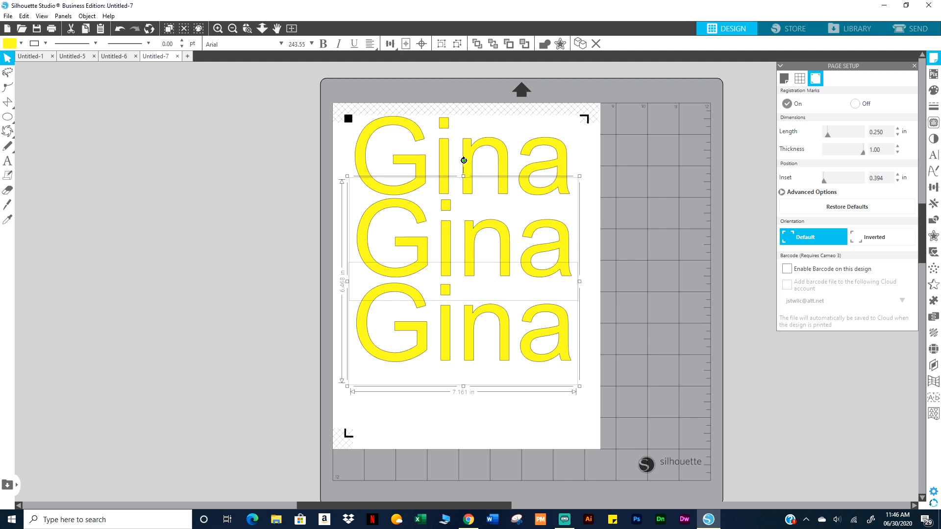
drag(490, 173, 577, 292)
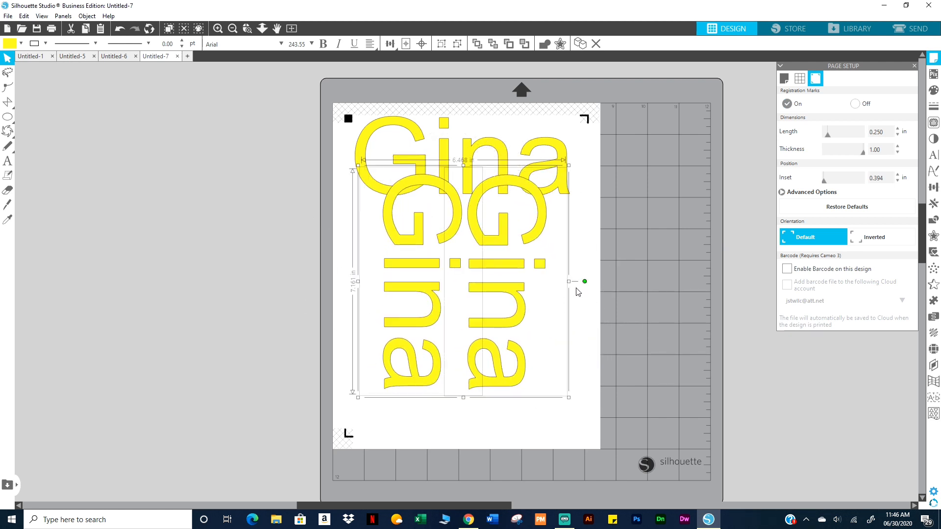
drag(509, 292, 474, 332)
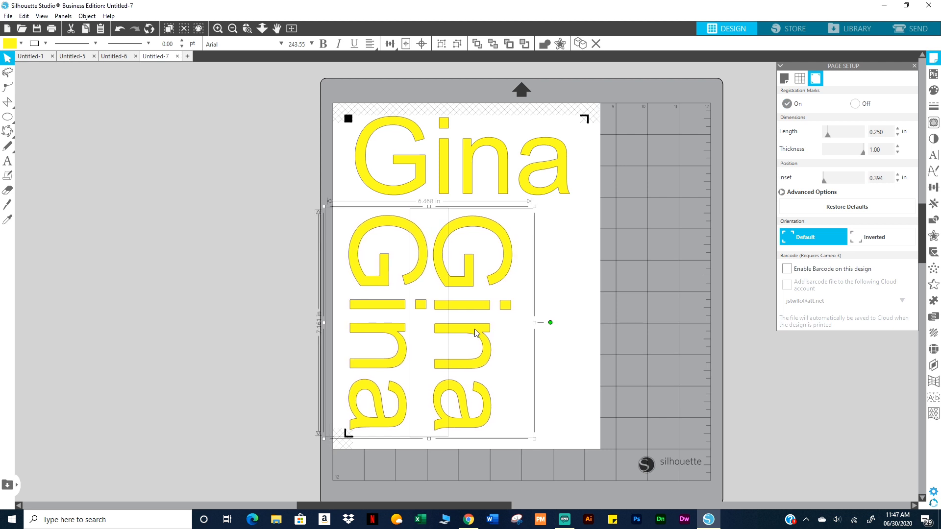
click(506, 427)
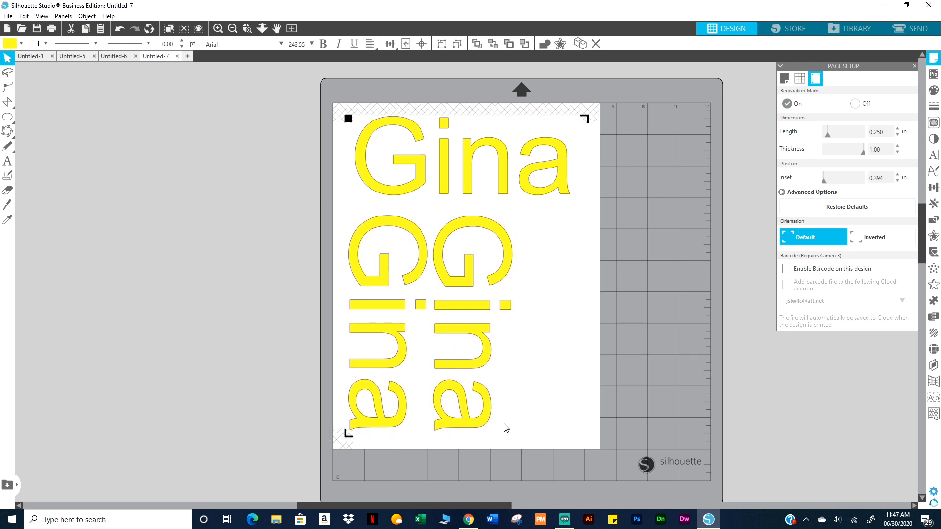
Duplicate the second vertical name, rotate the copy 180° and nest it along the page's right edge, clearing the selection
click(490, 421)
key(i)
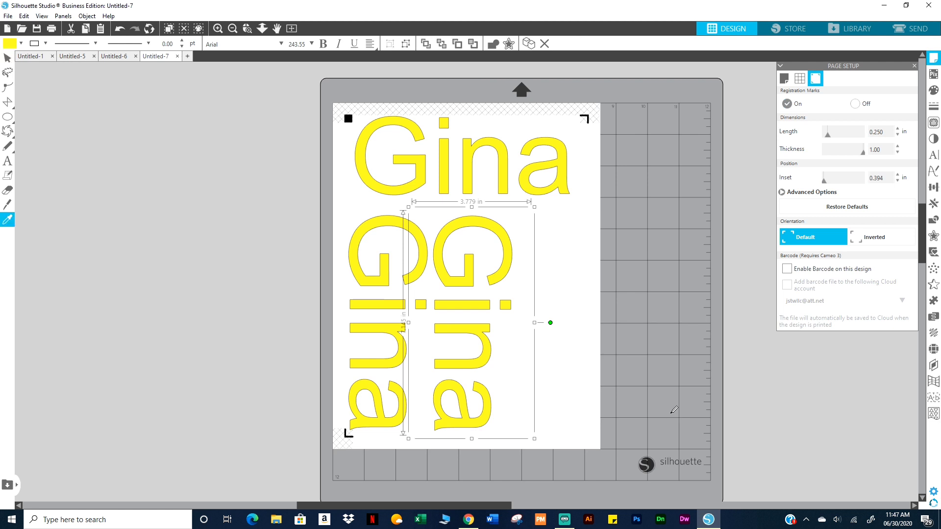
key(ctrl+d)
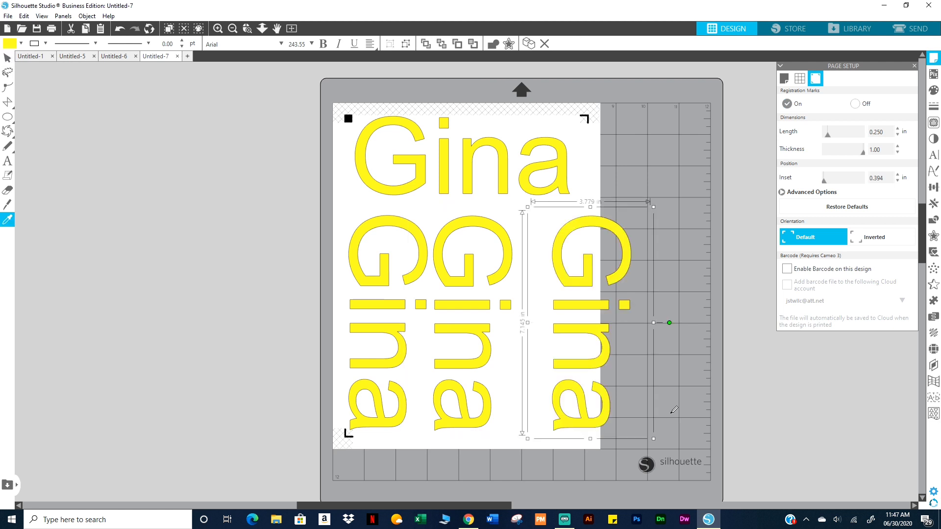
key(v)
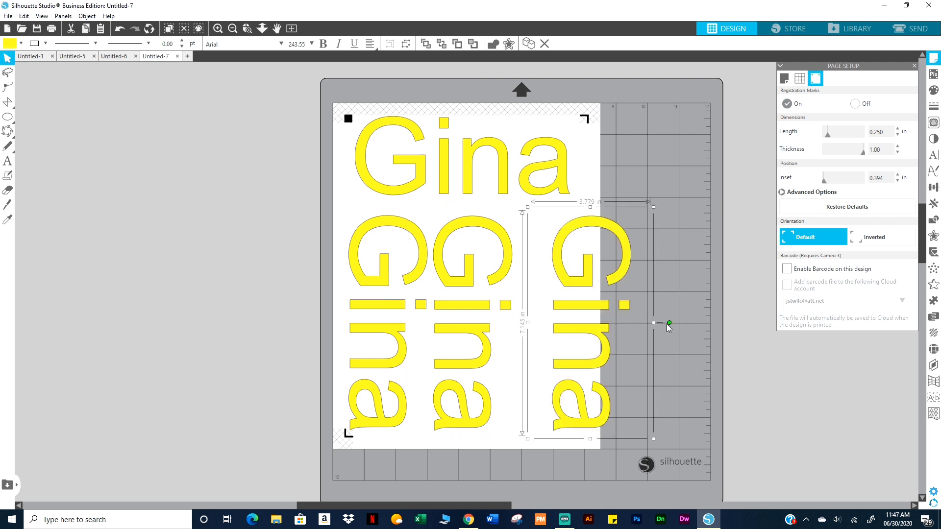
drag(669, 324, 492, 329)
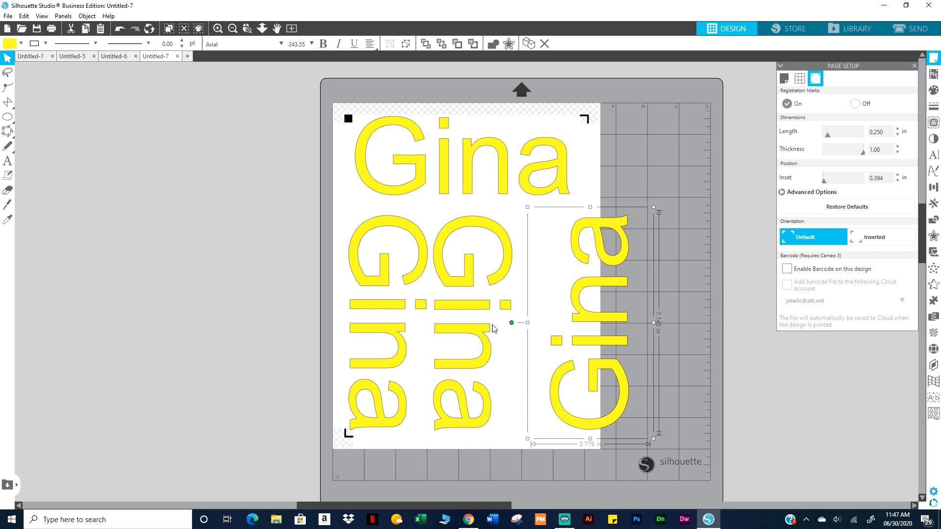
drag(618, 377, 570, 375)
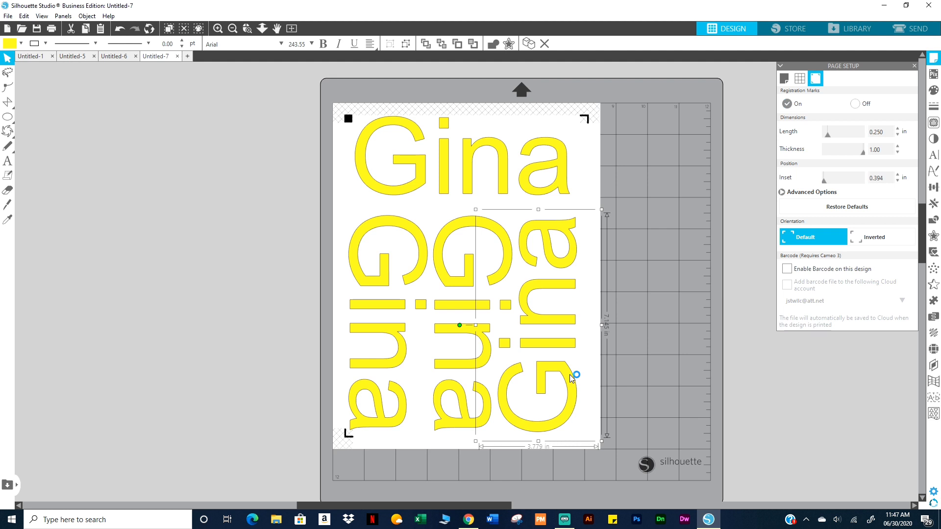
click(651, 366)
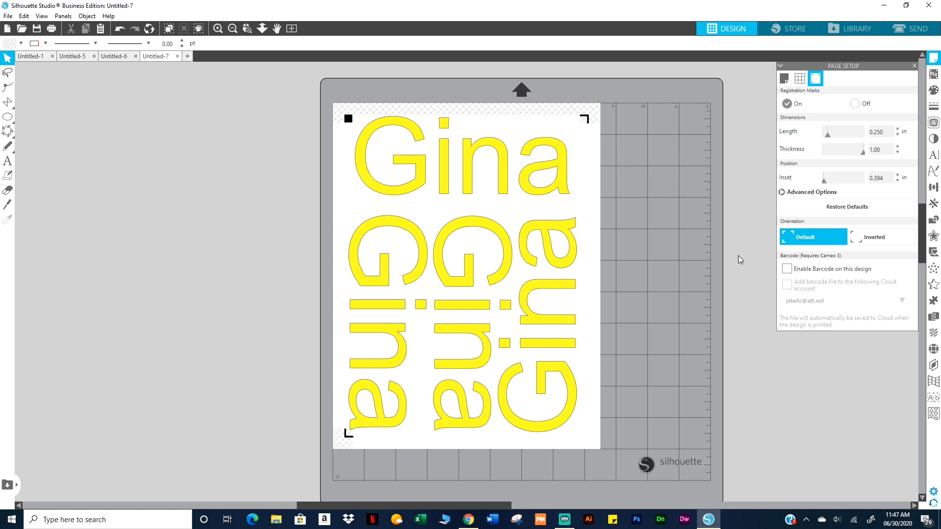
Show the cut border on the page and move the top name slightly down within it
click(784, 79)
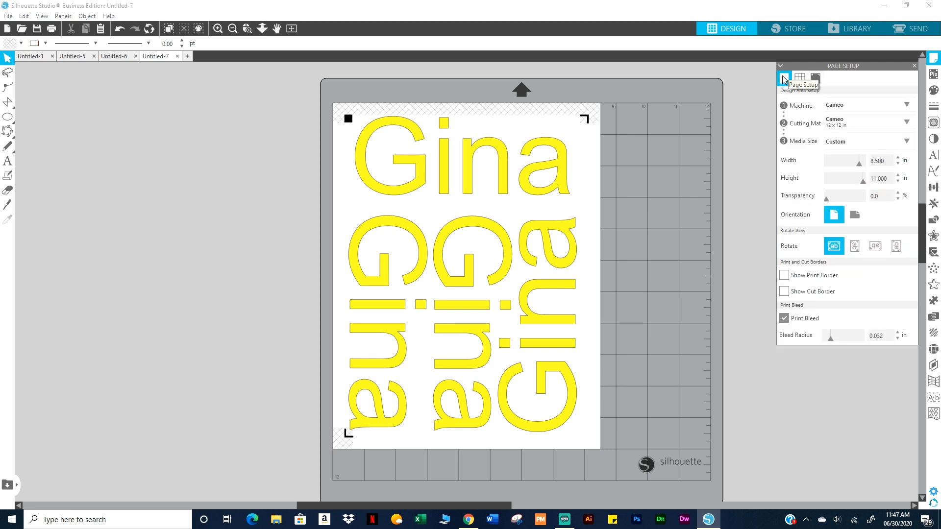
click(784, 292)
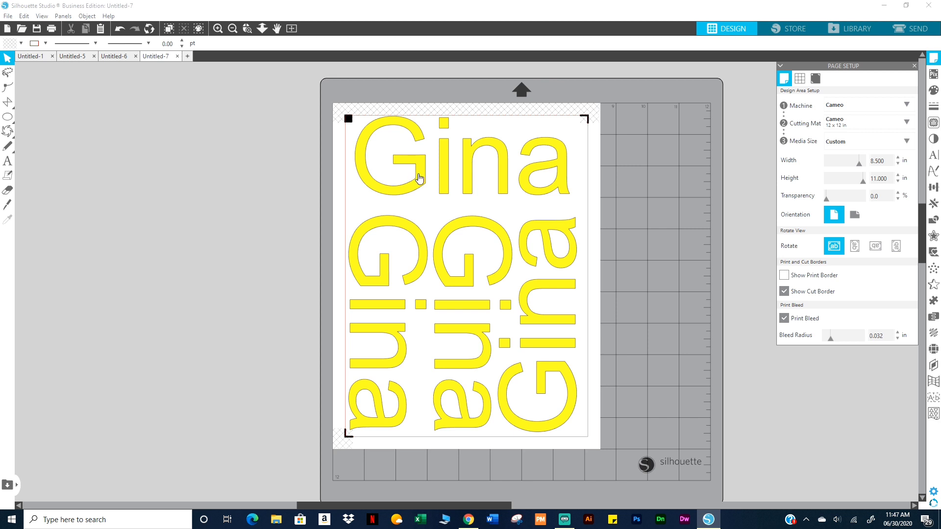
drag(418, 176, 418, 184)
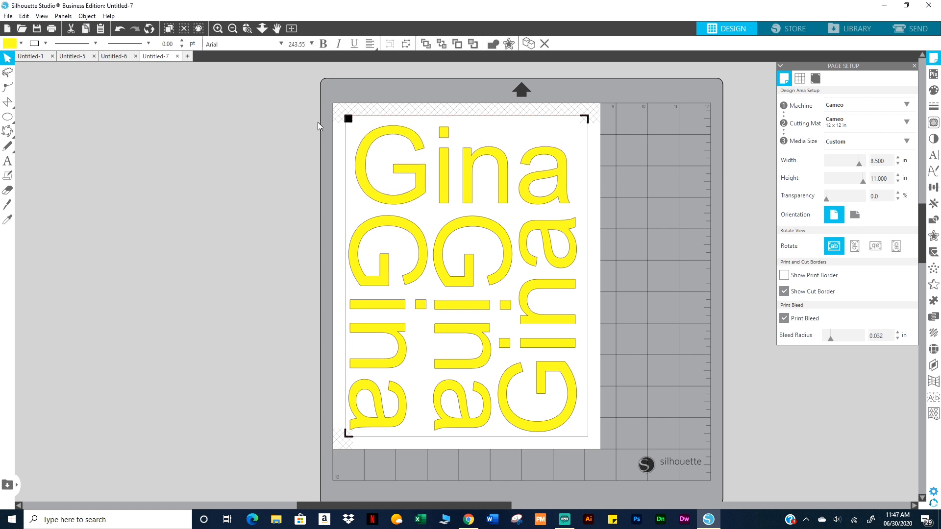
Center all four names together on the page and clear the selection
key(ctrl+a)
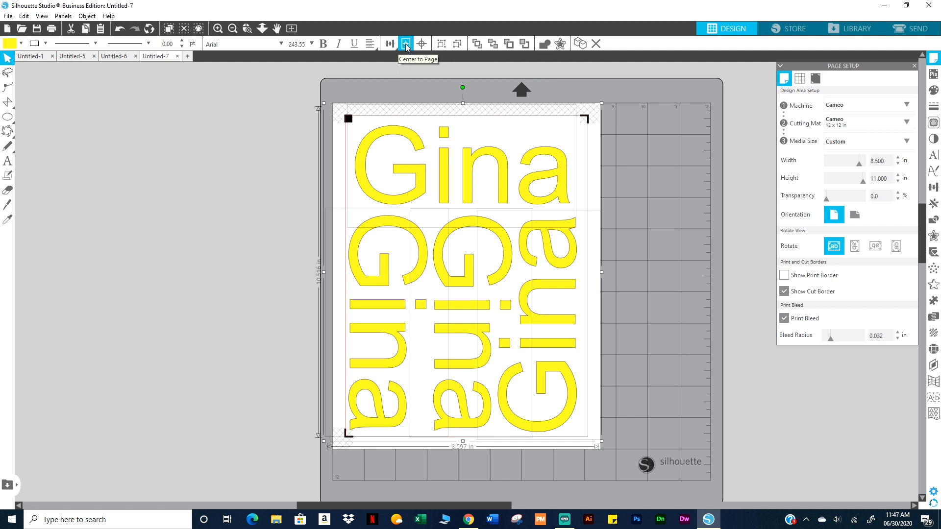
click(406, 45)
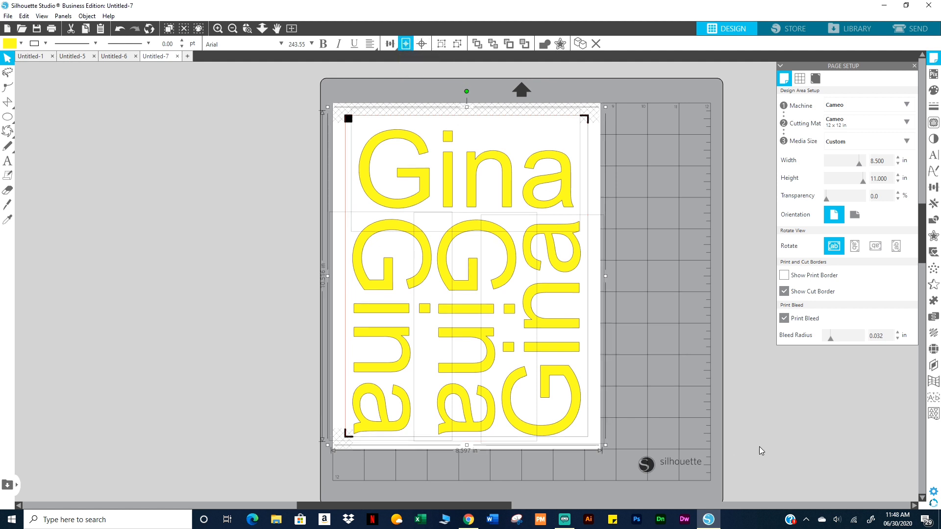
click(674, 409)
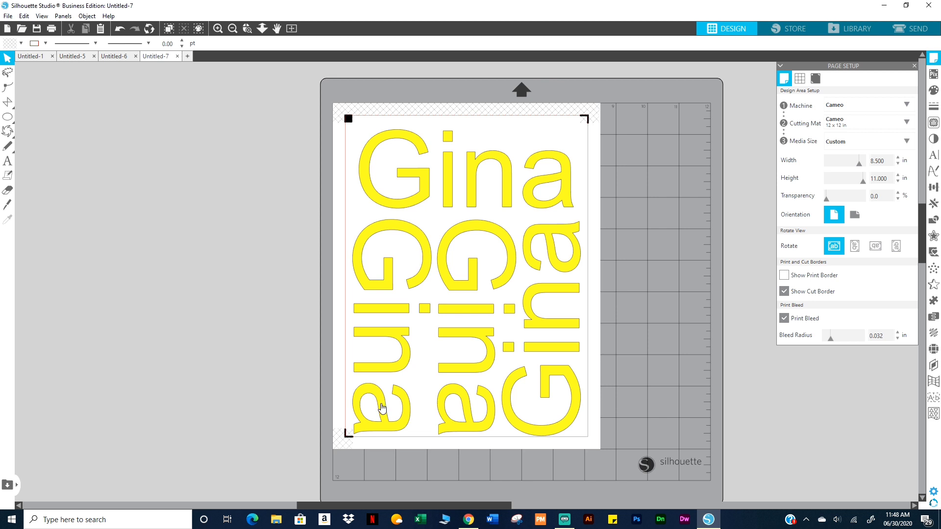
Keep the leftmost vertical name clear of the lower-left registration mark and shift all three vertical names slightly up
drag(382, 407, 375, 404)
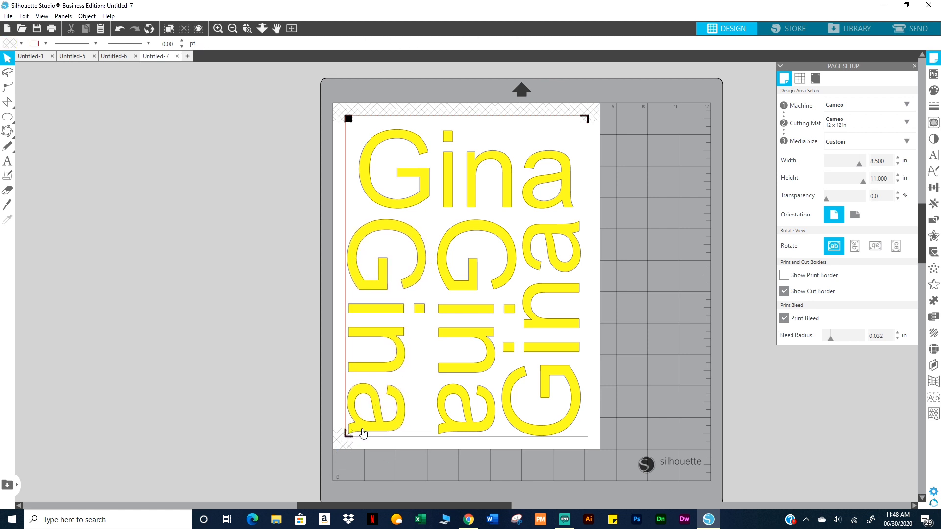
drag(362, 429, 363, 429)
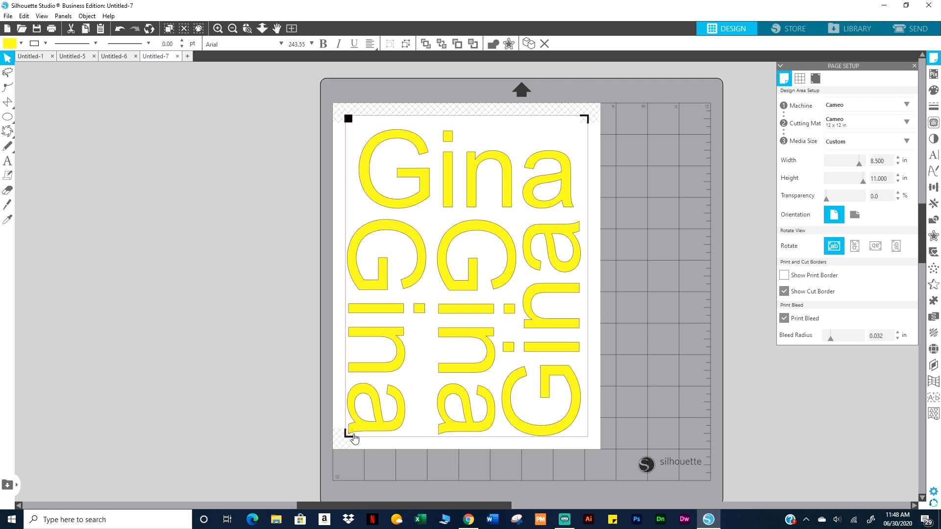
drag(398, 351, 405, 352)
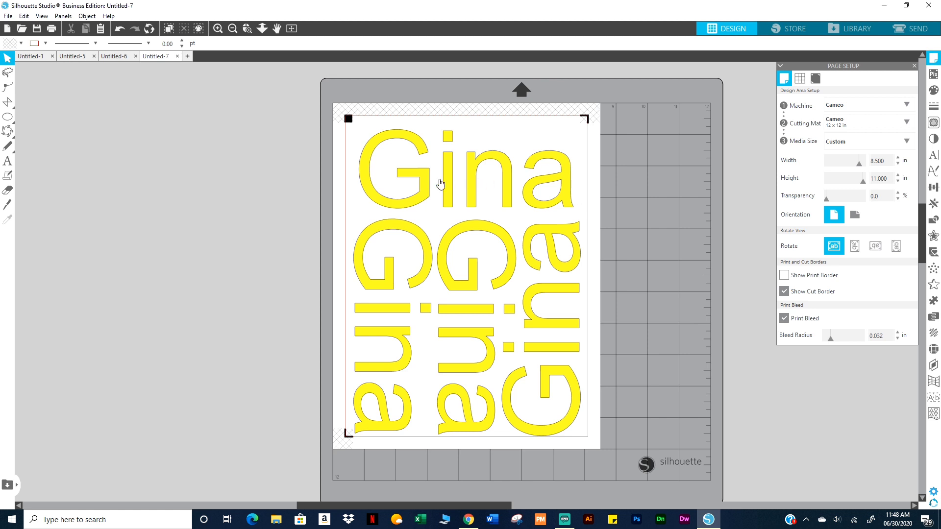
drag(295, 302, 684, 367)
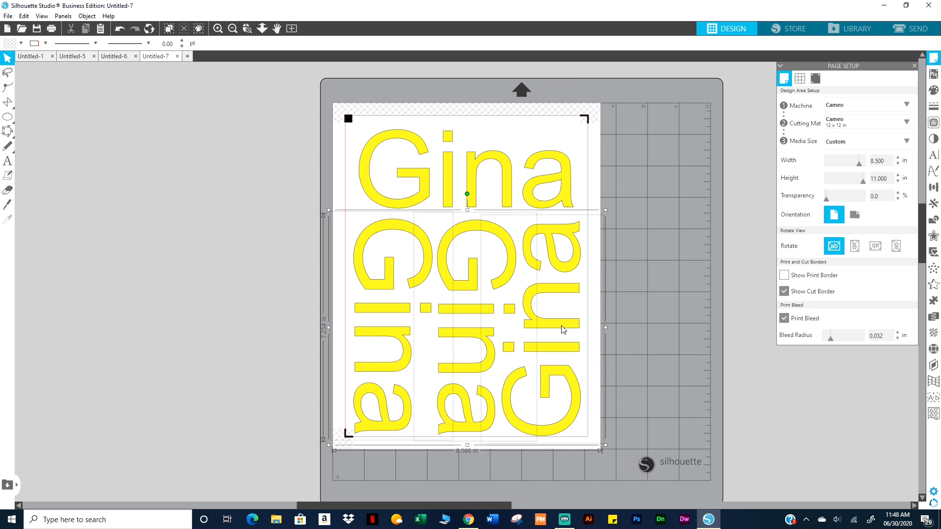
drag(562, 330, 562, 323)
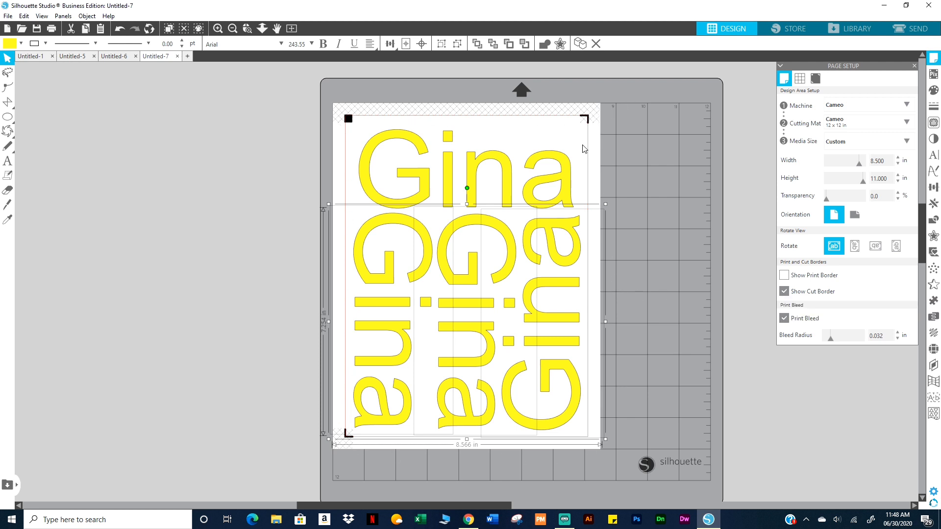
click(814, 78)
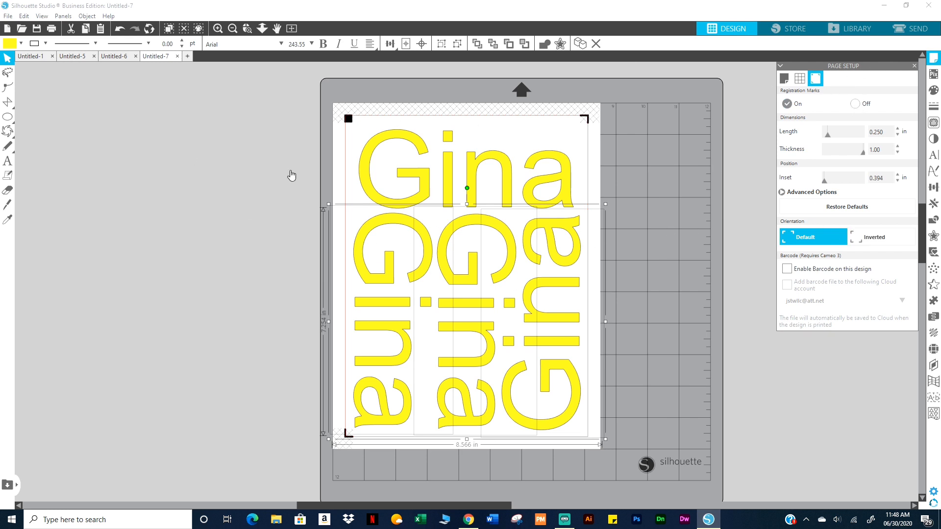
click(626, 216)
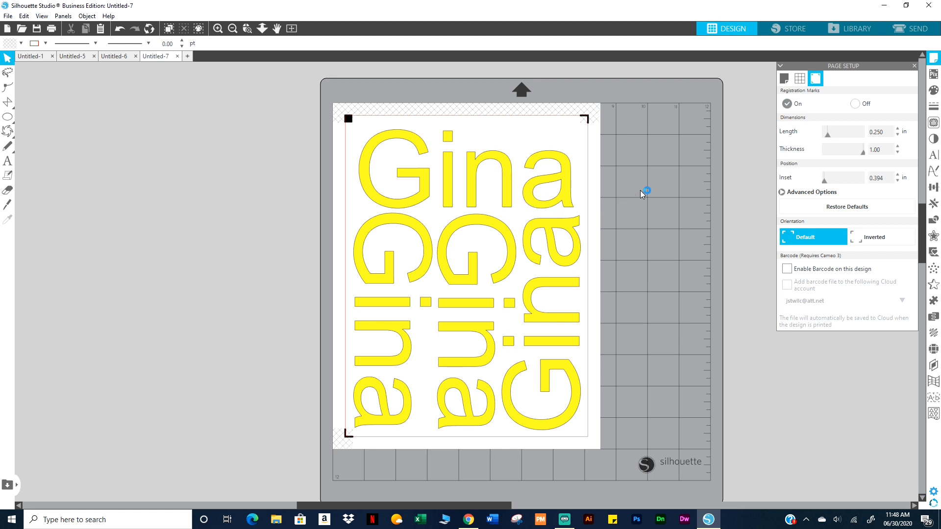
Open the send settings and look through the list of cut materials for Tool 1
click(910, 32)
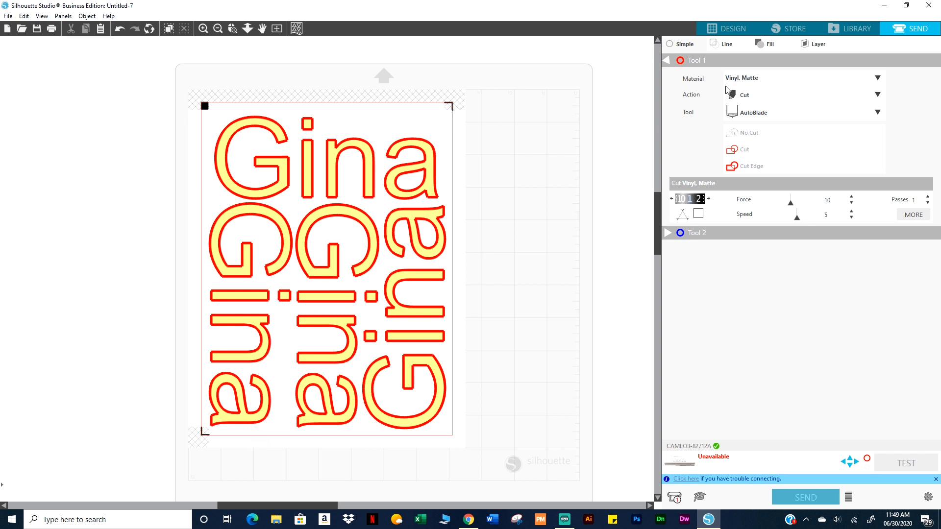
click(878, 78)
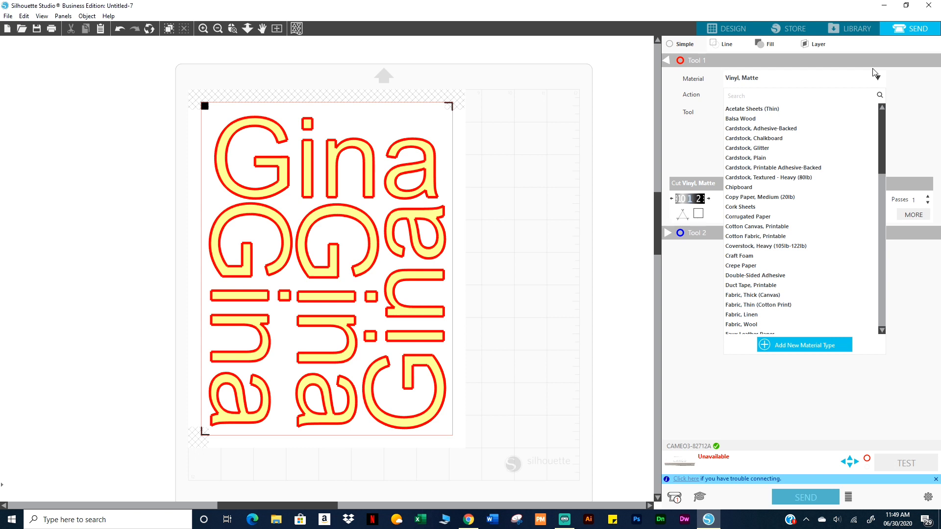
click(814, 263)
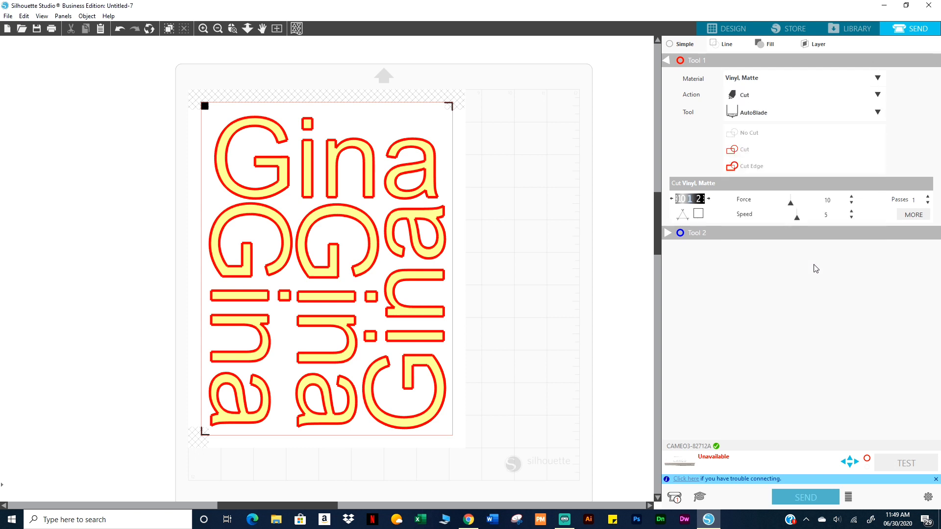
click(877, 78)
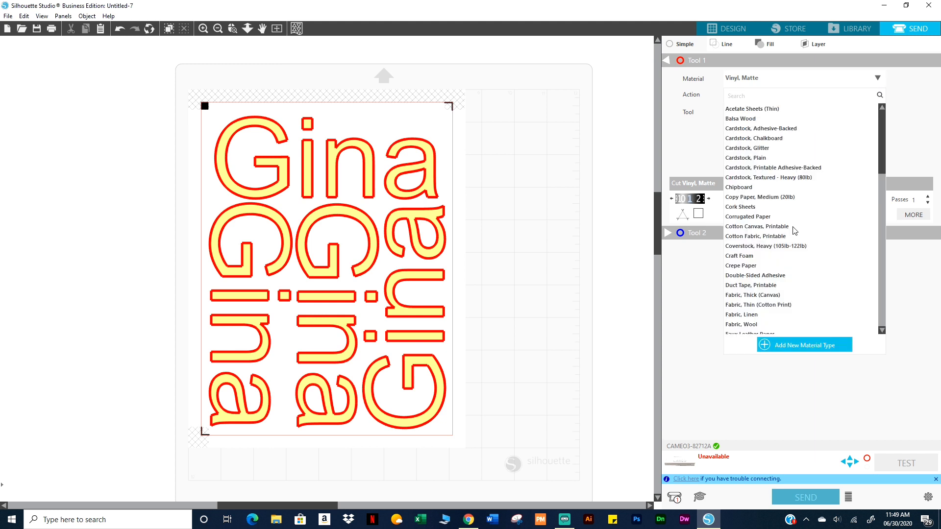
scroll(794, 231, down, 5)
scroll(793, 231, down, 5)
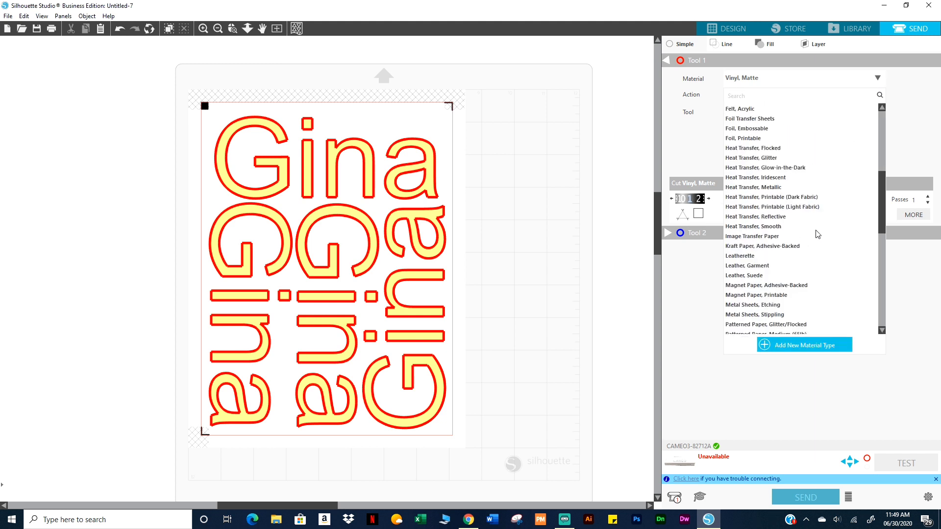
drag(884, 229, 883, 269)
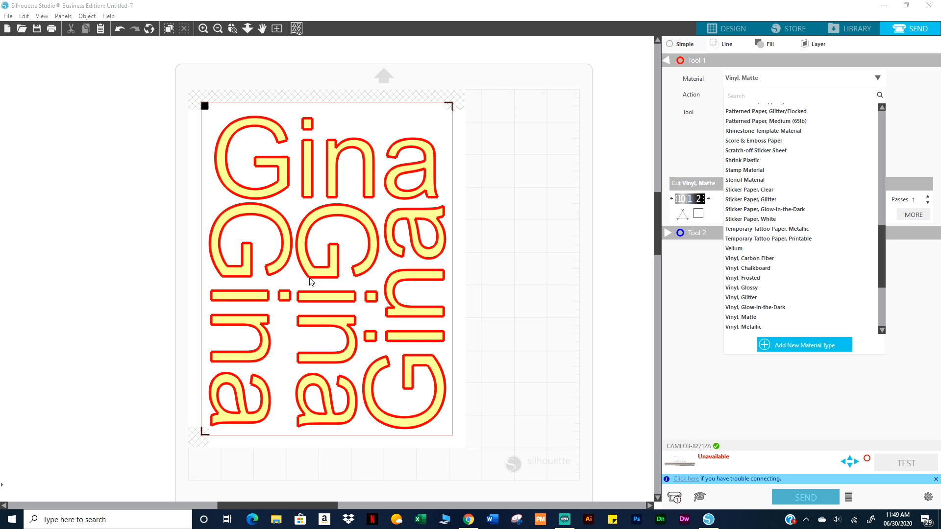
click(47, 27)
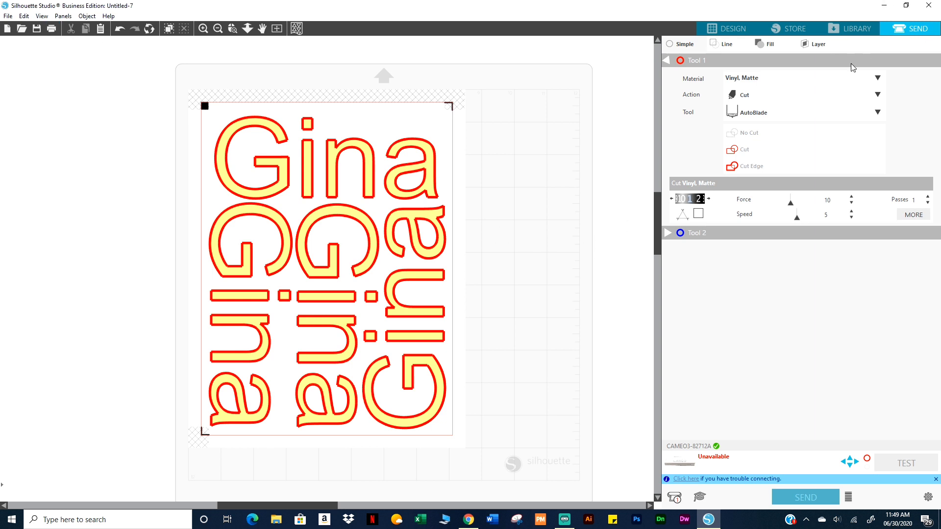
Set the Tool 1 cut material to Vinyl, Glossy
click(878, 78)
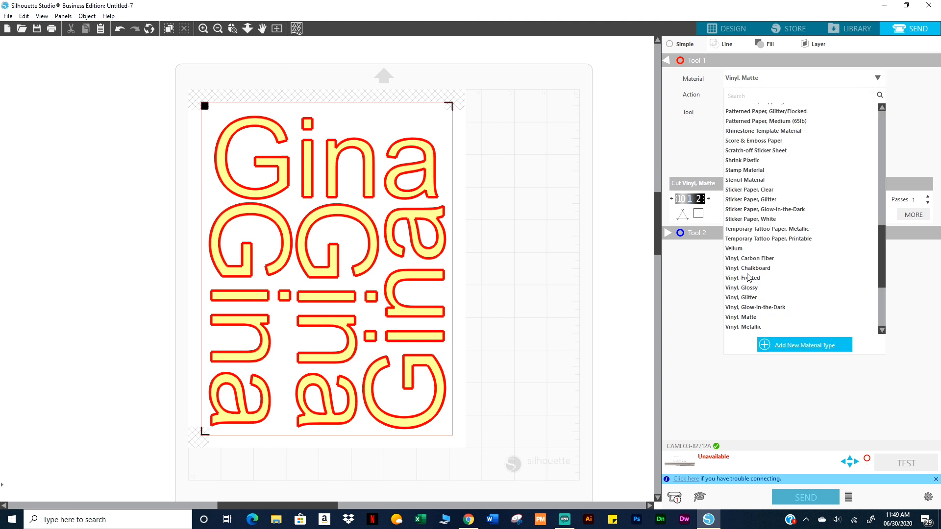
scroll(780, 256, up, 5)
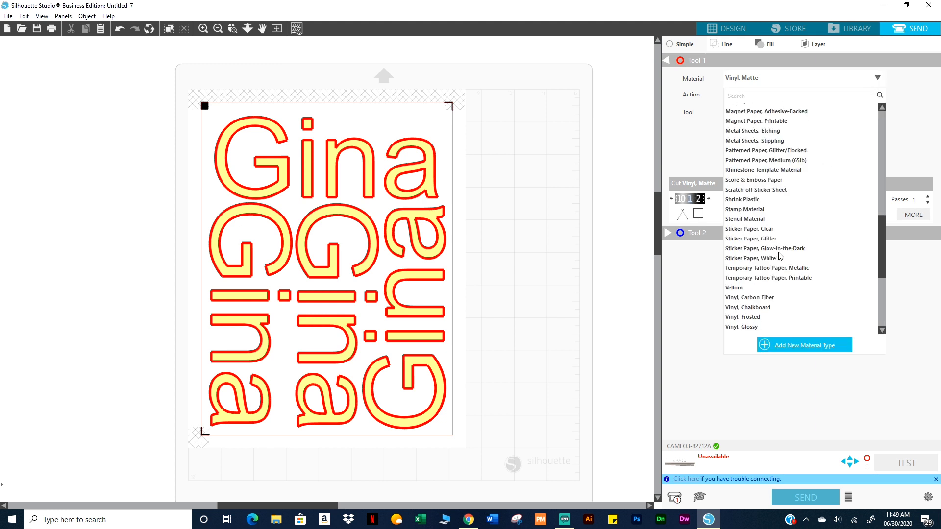
scroll(779, 255, up, 5)
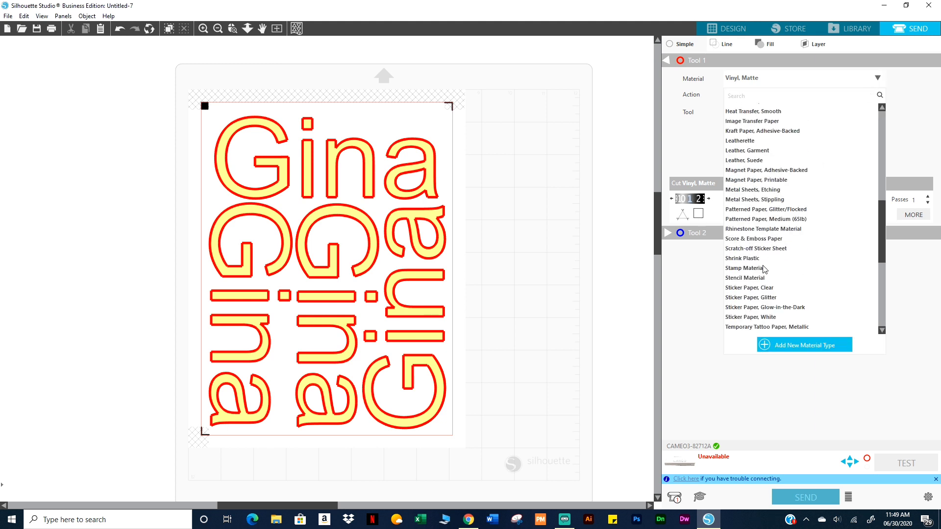
scroll(765, 263, up, 4)
scroll(767, 261, up, 1)
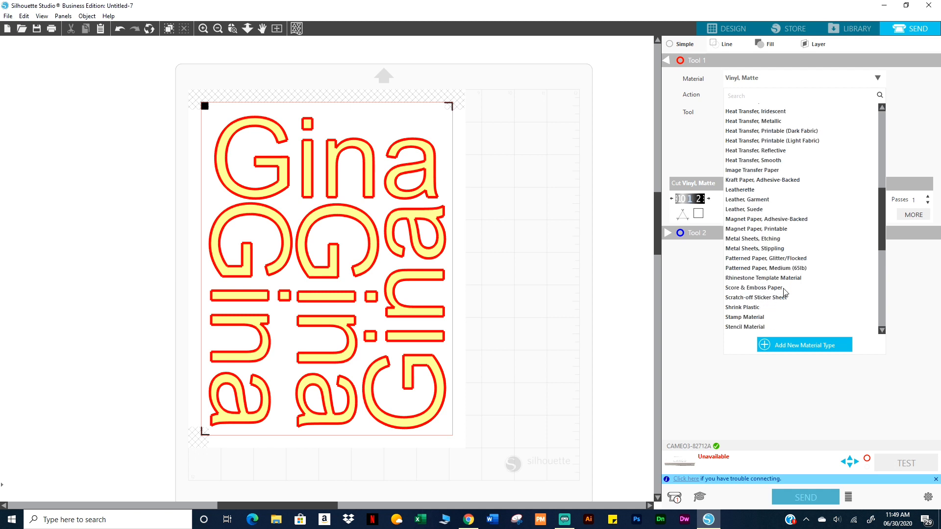
scroll(787, 293, down, 15)
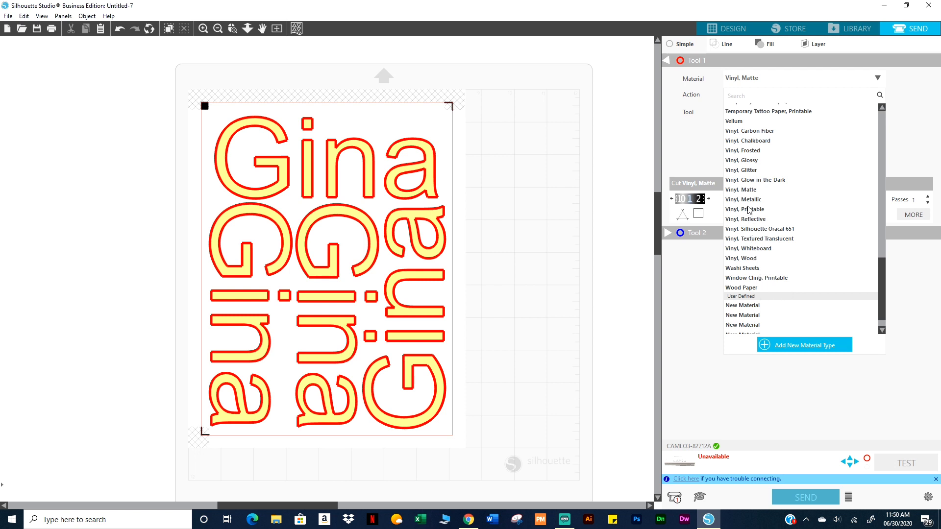
click(748, 164)
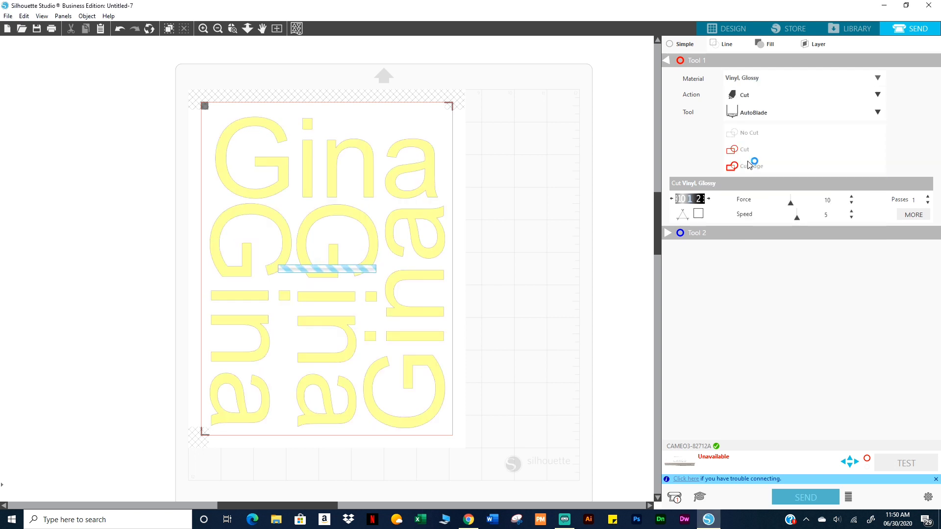
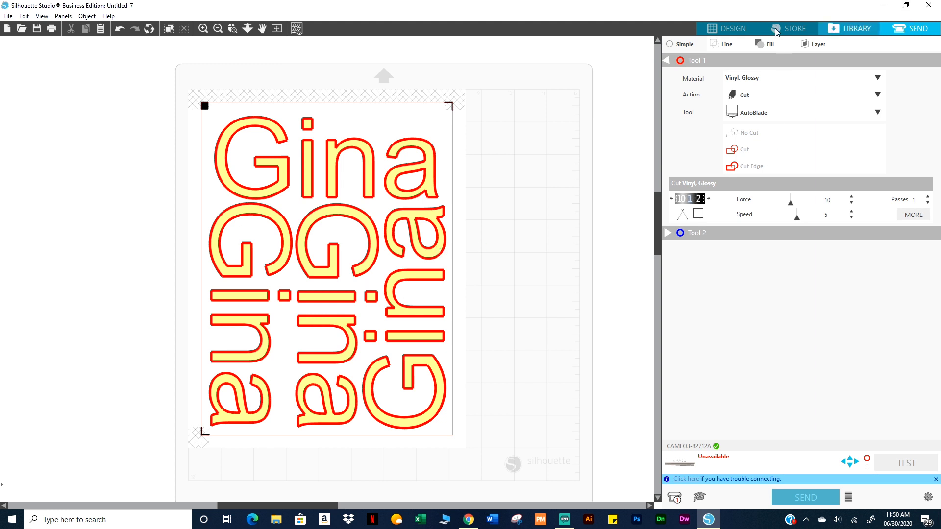
Return to the design workspace, check the page setup options and close them
click(730, 30)
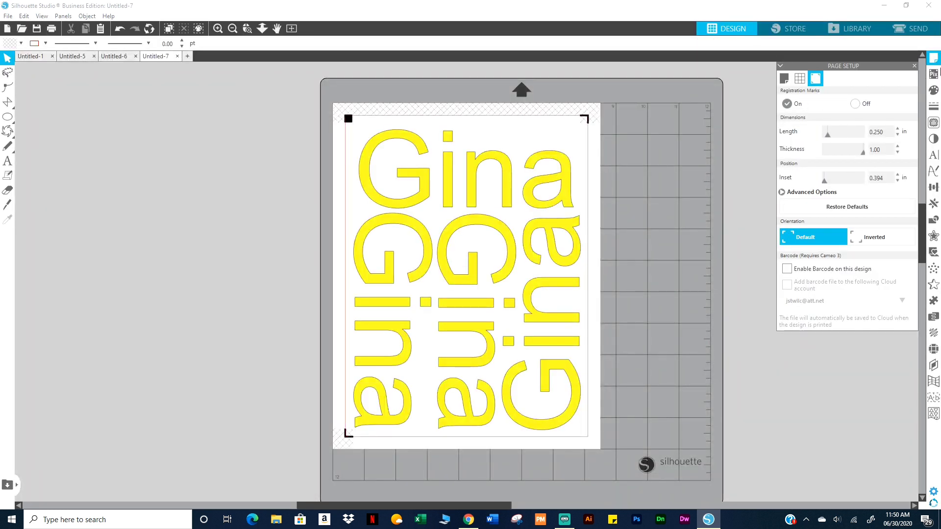
click(934, 61)
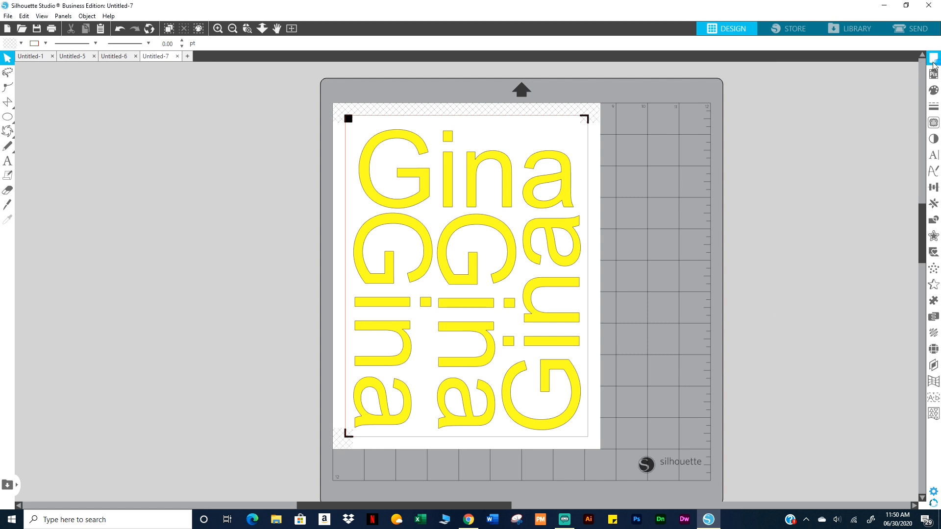
click(934, 61)
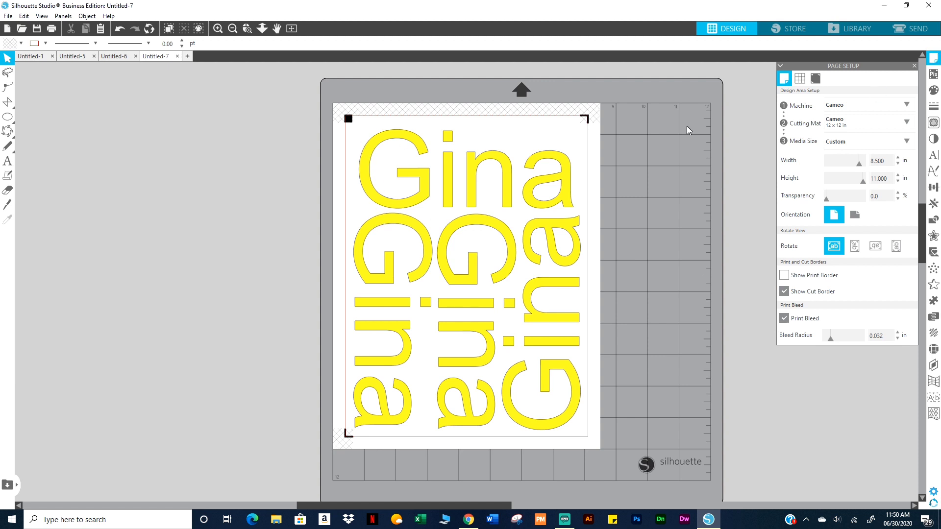
click(914, 65)
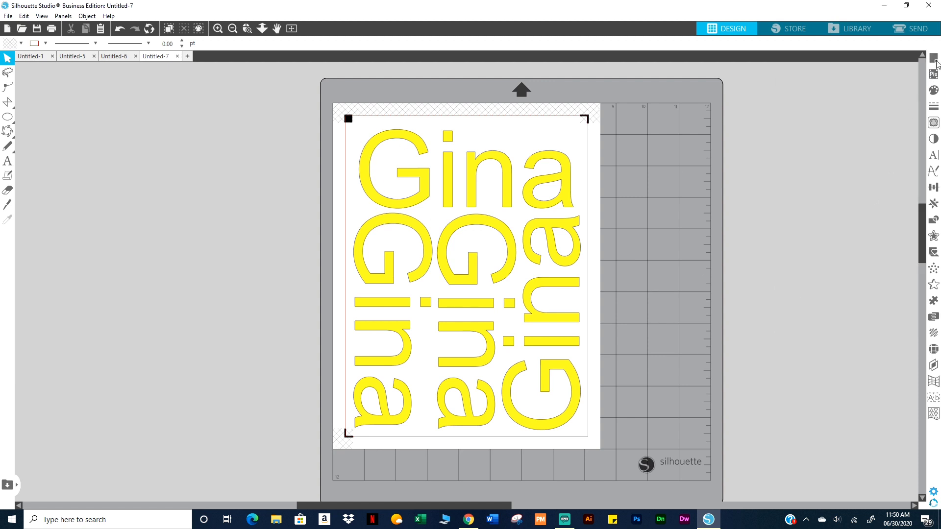
Fill the top horizontal name with solid red
click(934, 91)
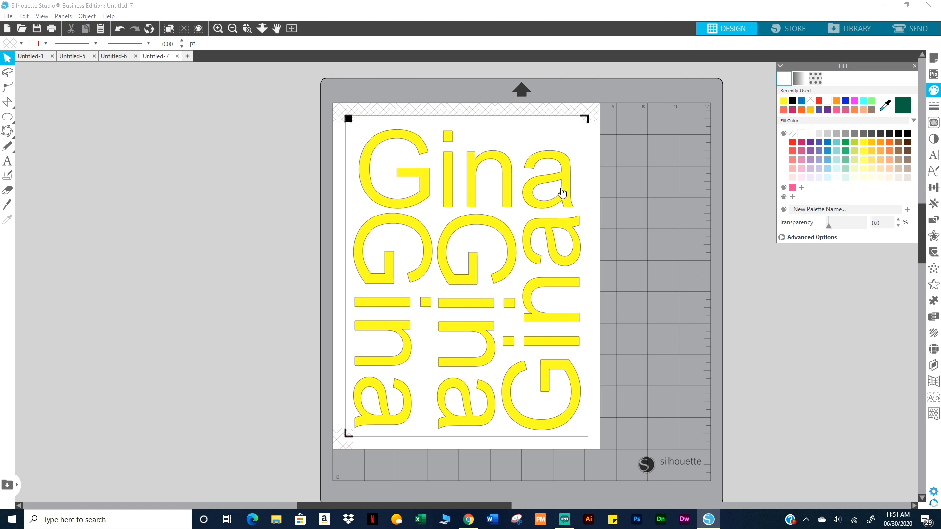
click(565, 192)
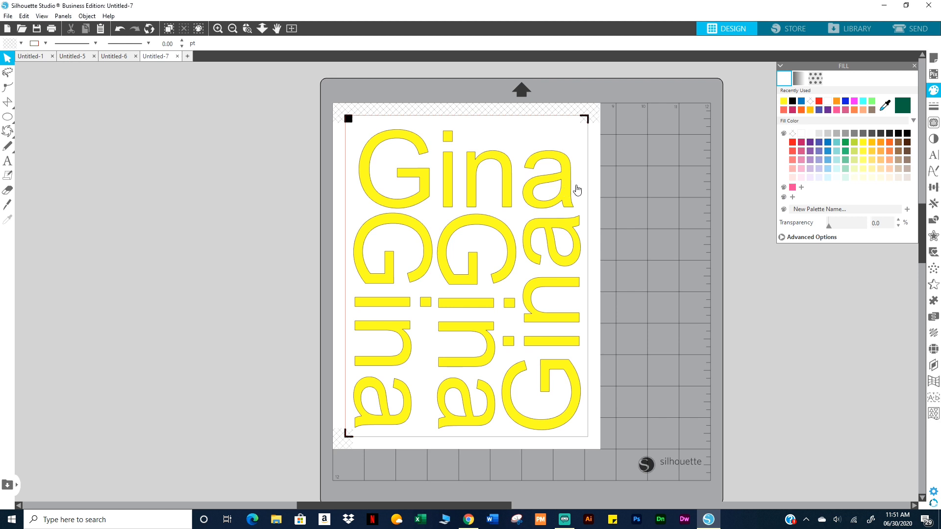
click(793, 143)
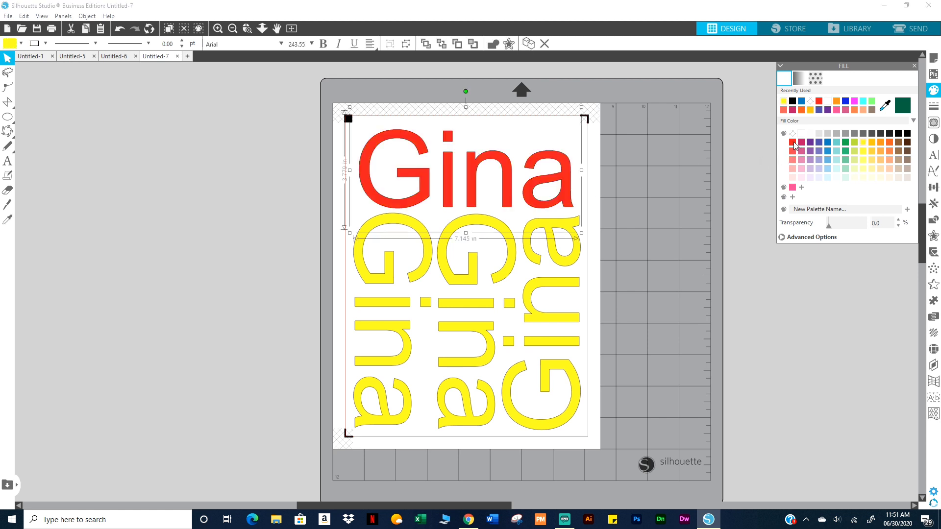
Try orange, green, blue, purple and grey gradient fills on the top name
click(799, 79)
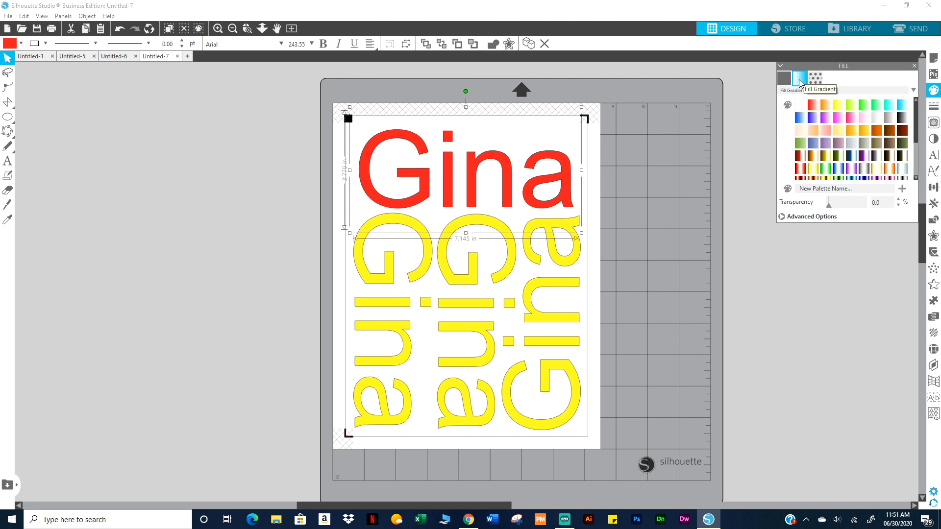
click(813, 157)
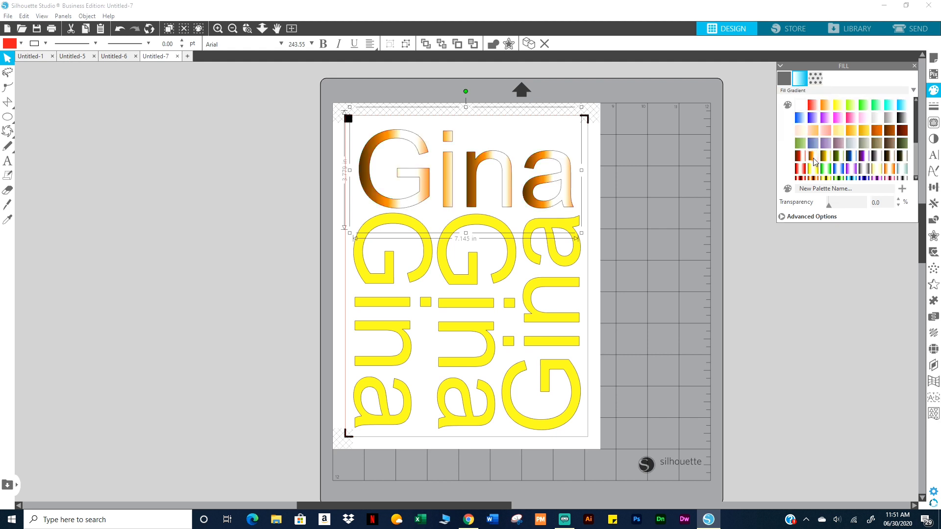
click(826, 171)
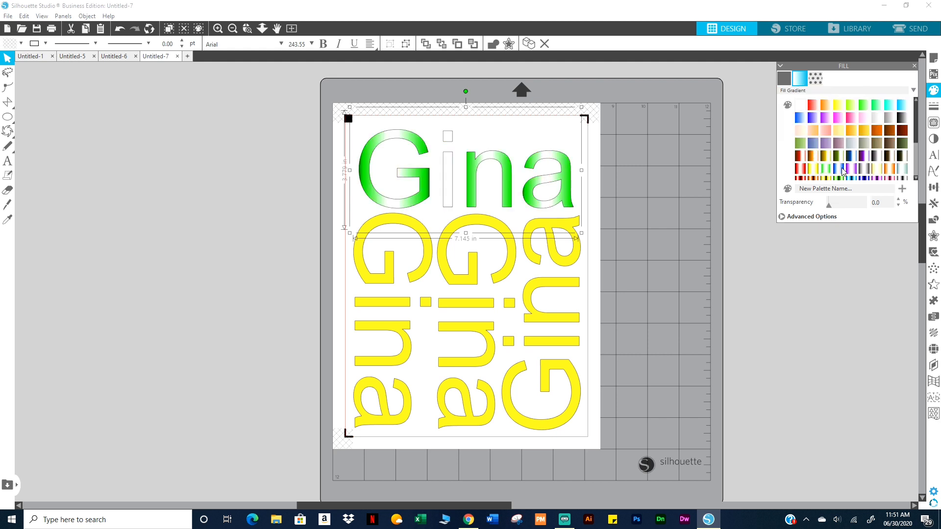
click(843, 170)
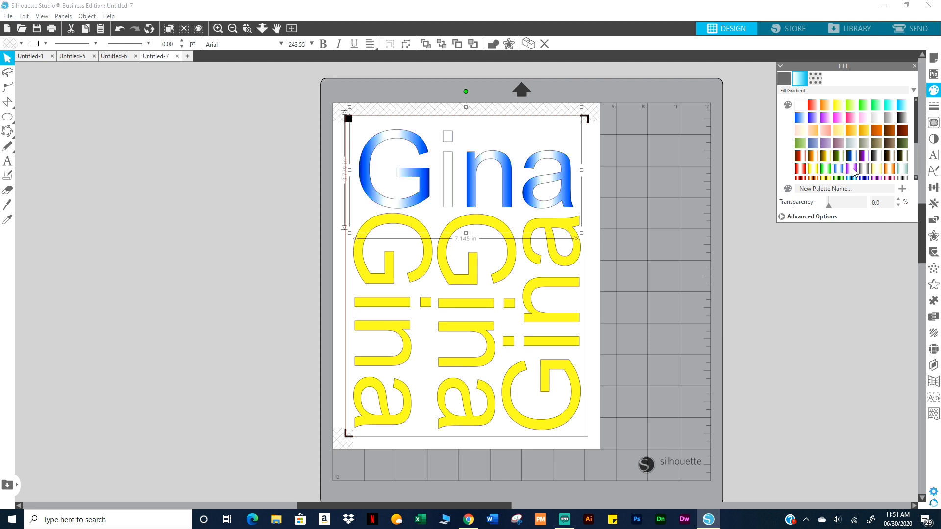
click(853, 170)
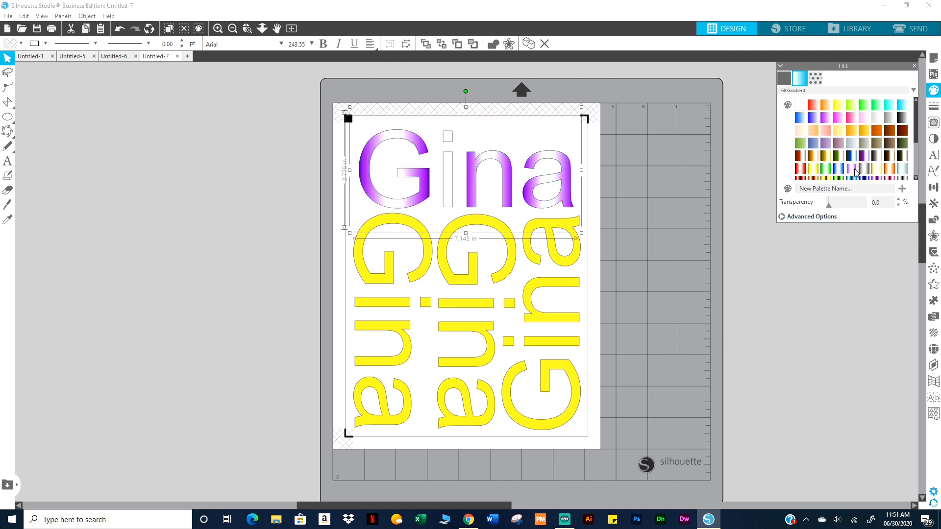
click(866, 172)
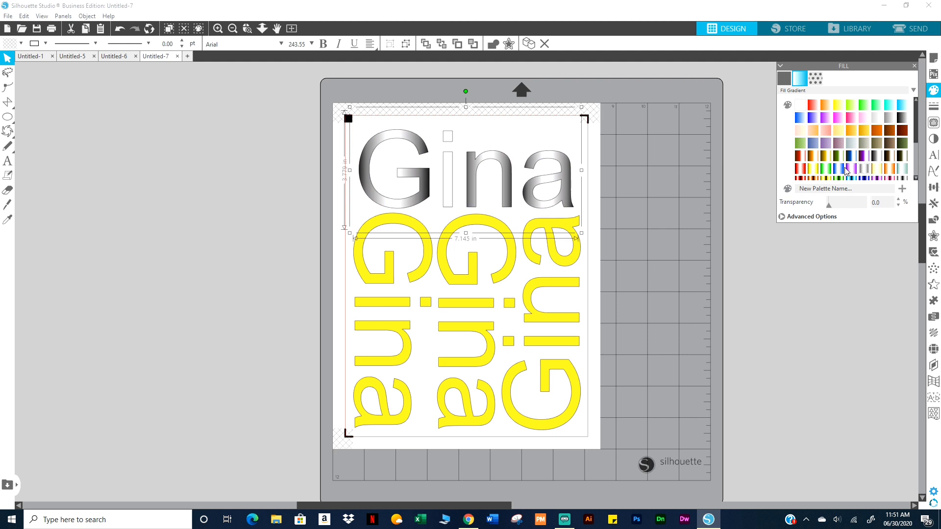
Try several multicolour rainbow gradient fills on the top name
scroll(844, 170, down, 2)
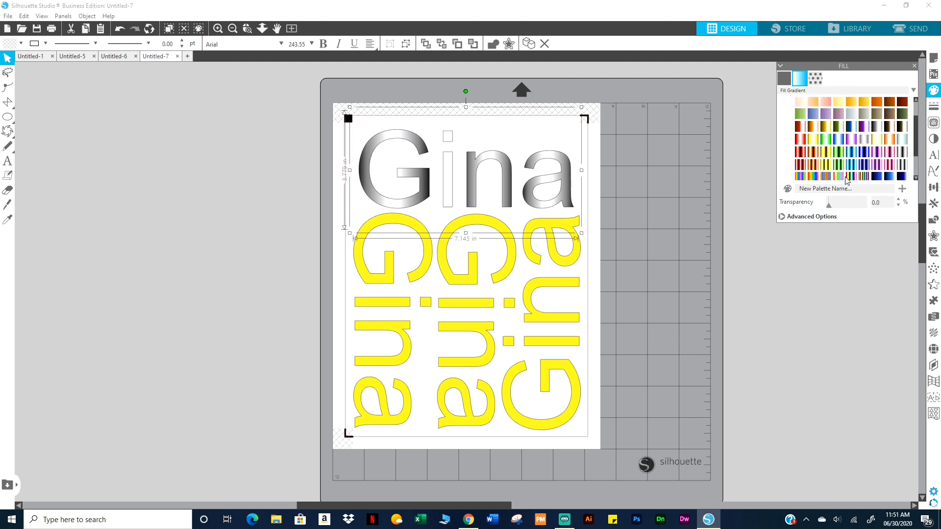
click(867, 177)
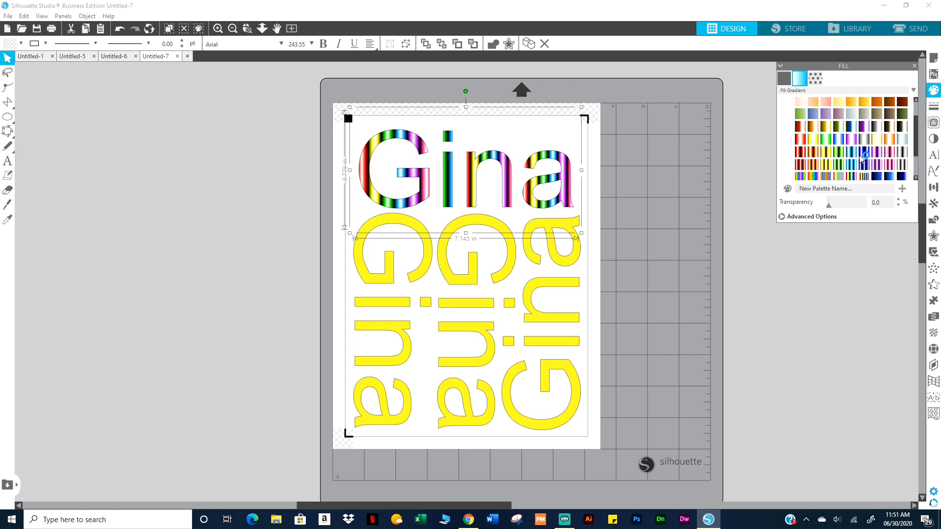
scroll(860, 156, down, 3)
click(827, 139)
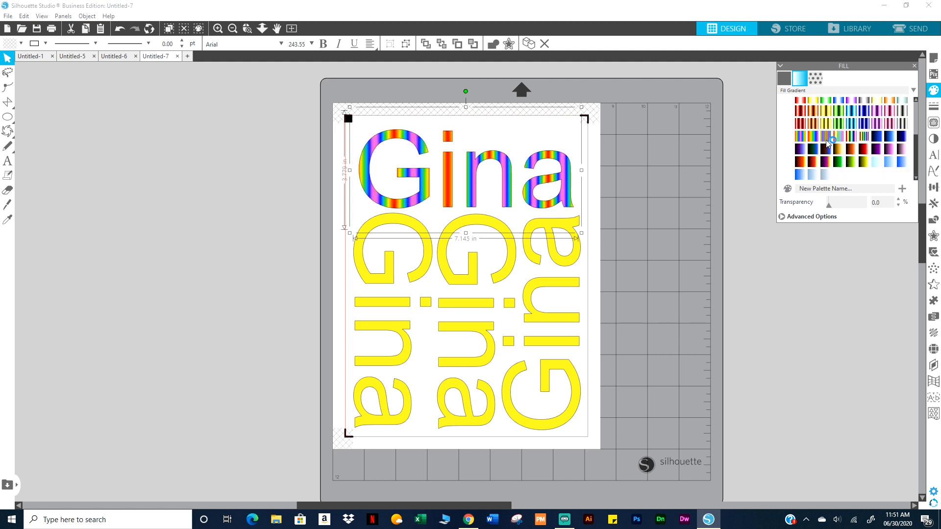
click(813, 140)
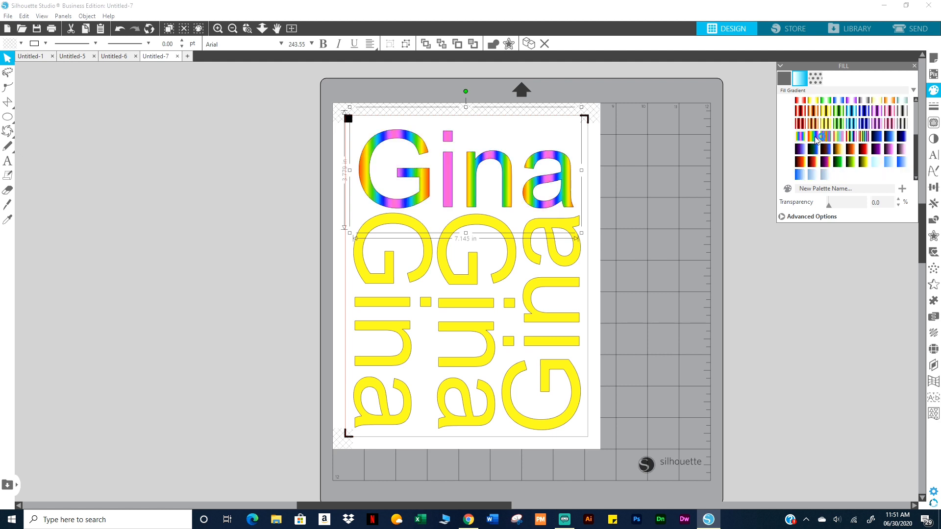
scroll(816, 140, up, 3)
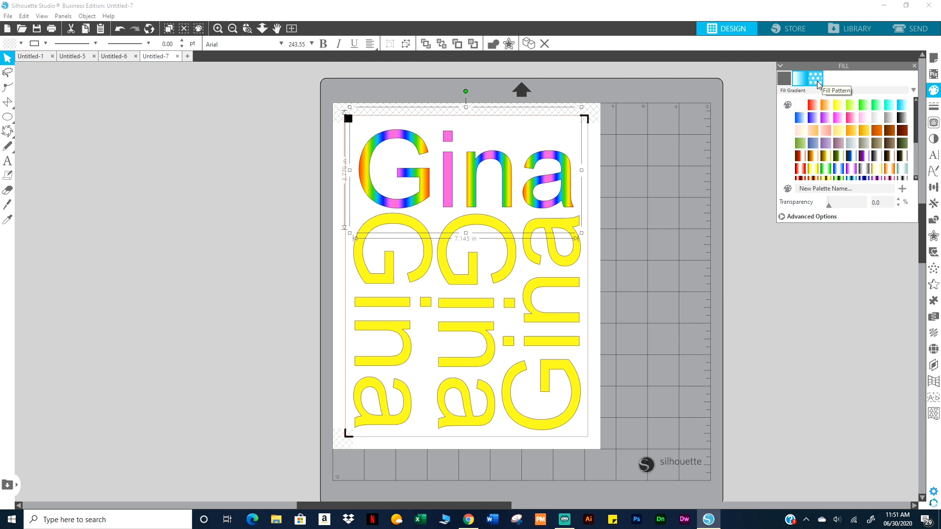
Try the blue diamond pattern on the top name, then fill it with the black-and-white horizontal stripe pattern
click(817, 84)
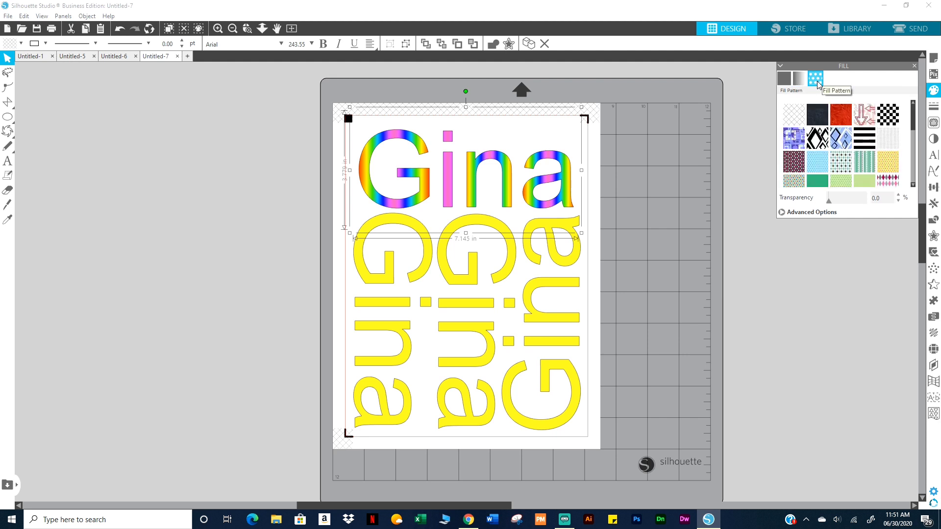
click(870, 119)
click(833, 138)
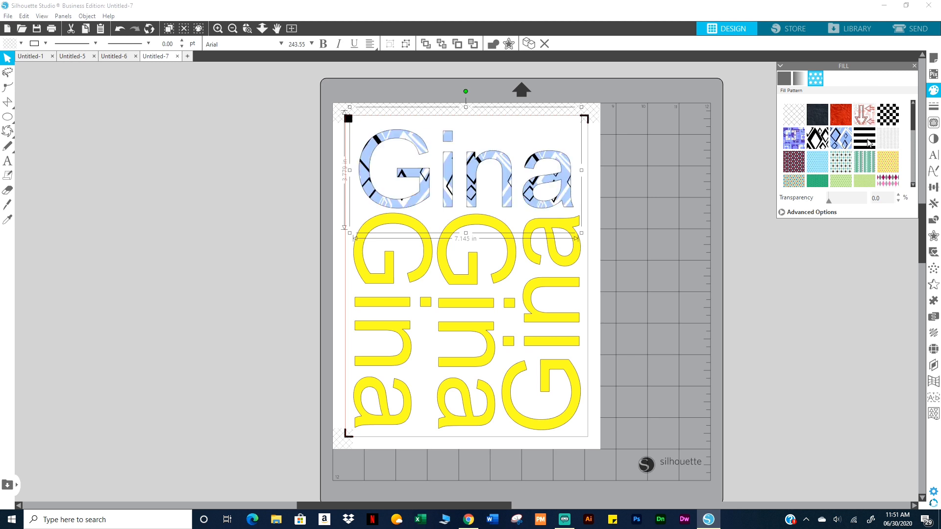
click(865, 139)
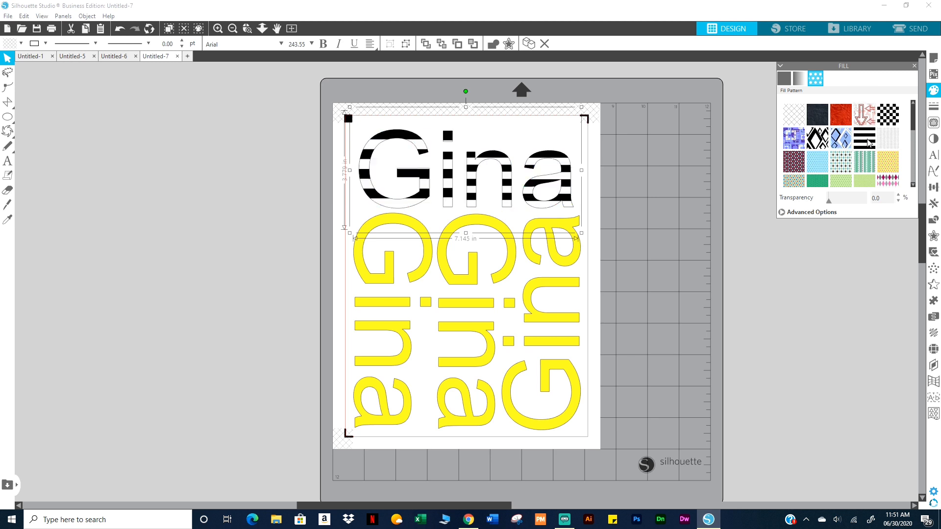
Try the blue geometric, yellow marble and grey wood patterns on the top name, then fill it with the purple plaid pattern
click(824, 169)
click(795, 146)
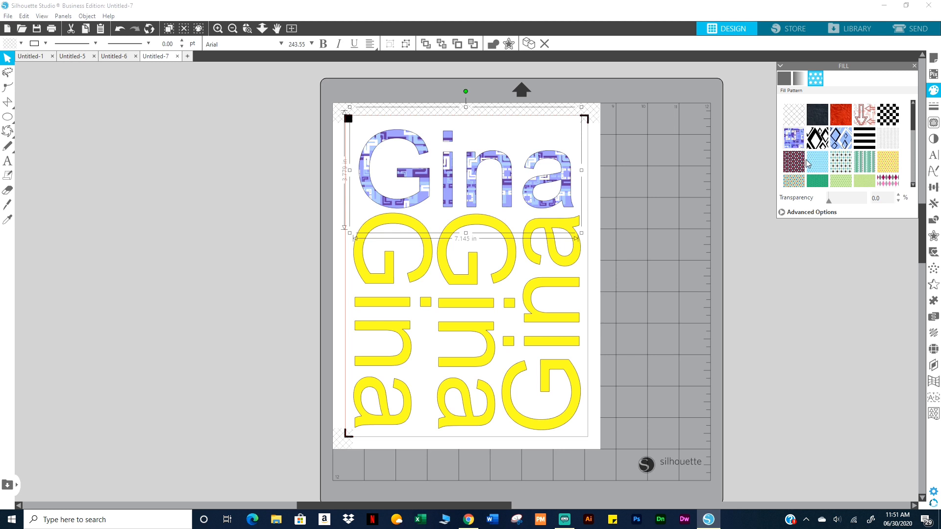
scroll(808, 164, down, 5)
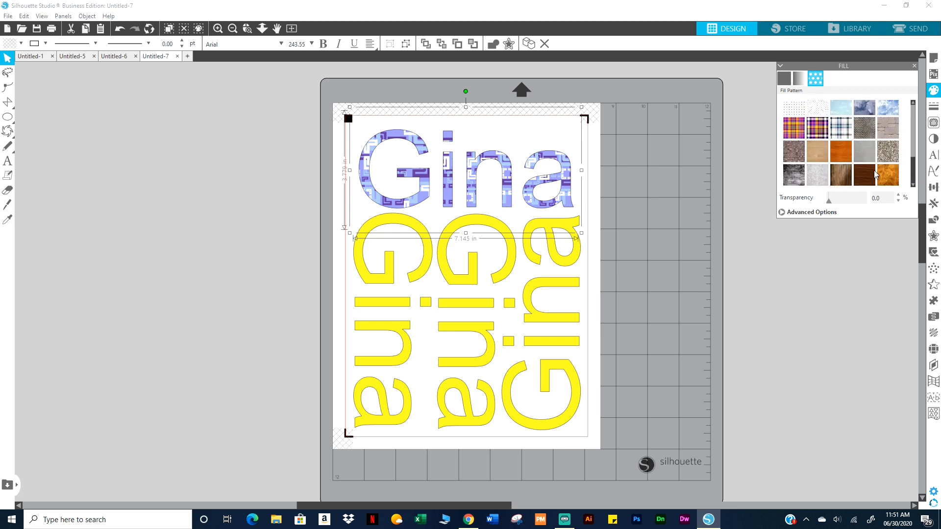
click(888, 179)
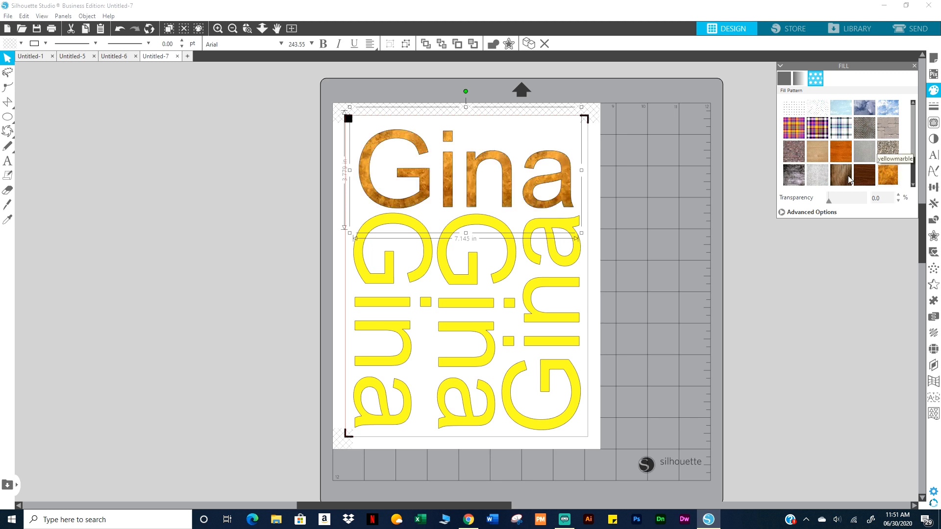
click(795, 182)
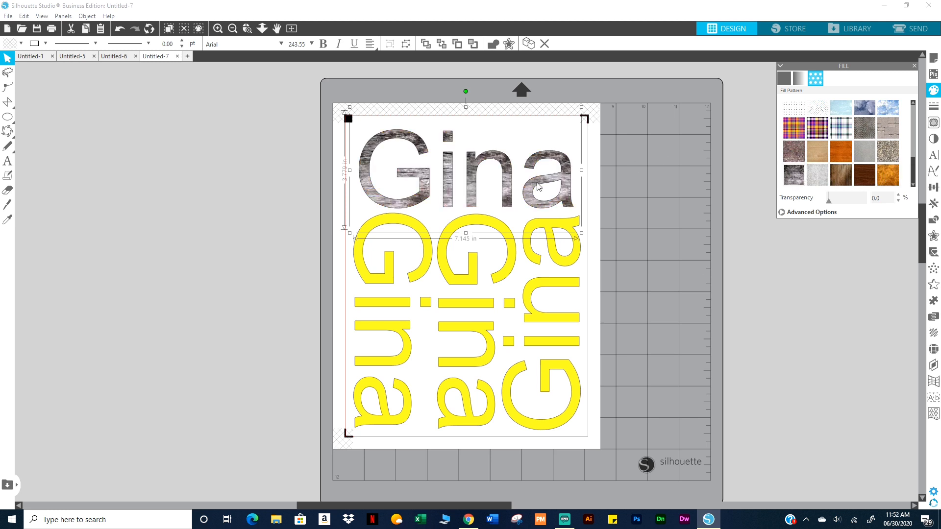
Ungroup the plaid top name into separate letters and fill the n with the white-and-blue plaid pattern
right_click(568, 183)
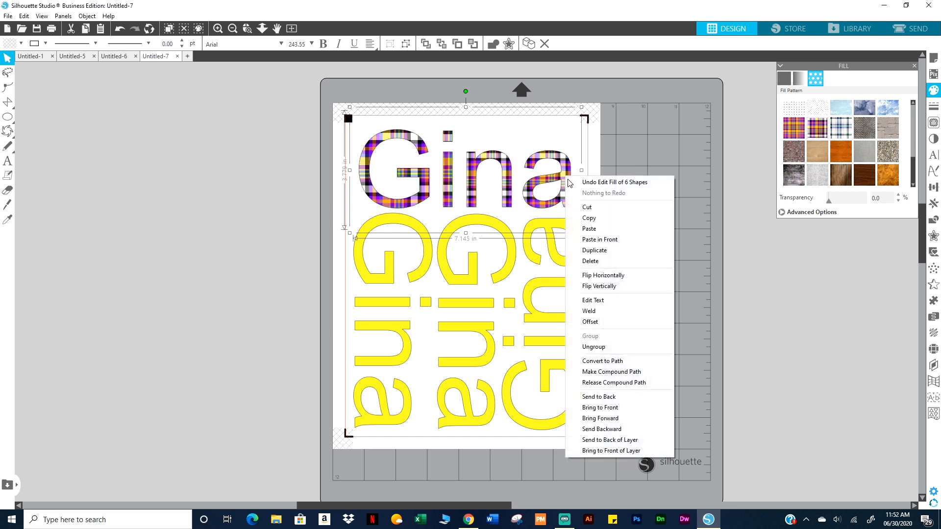
click(600, 347)
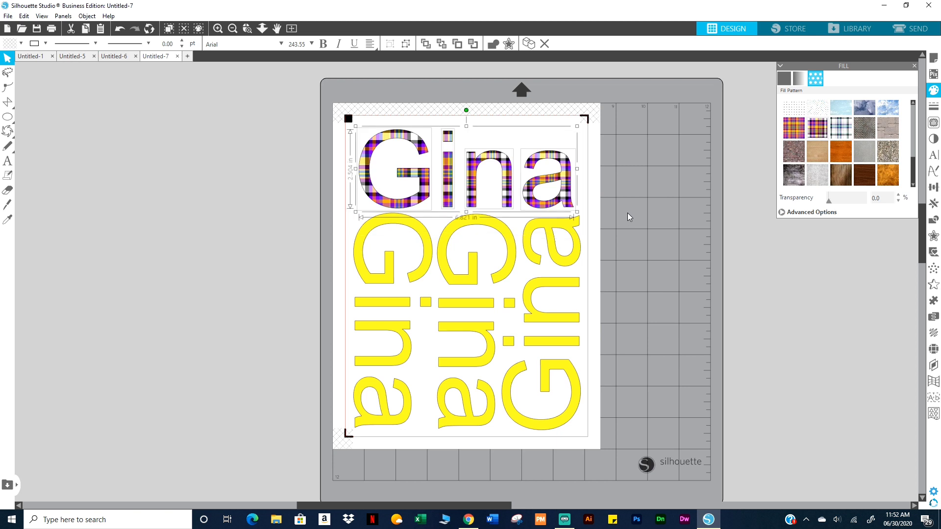
click(630, 217)
click(506, 199)
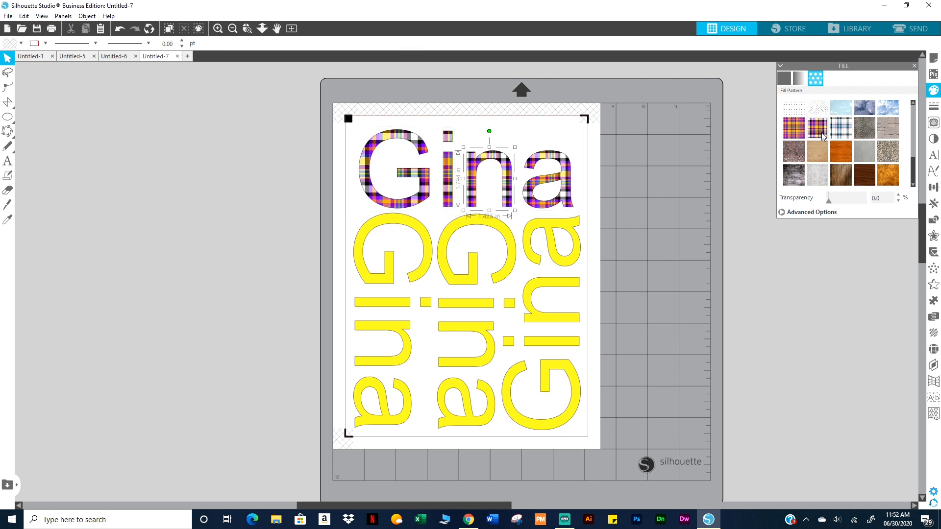
click(840, 128)
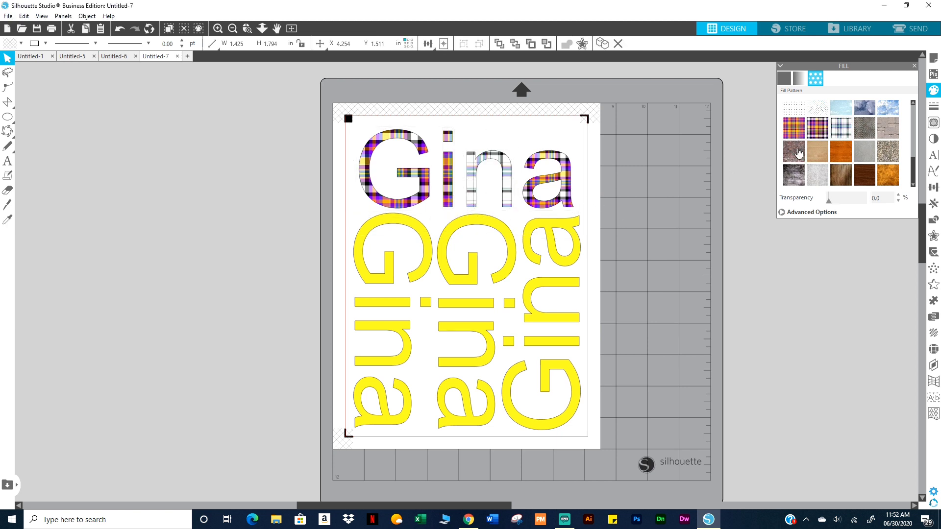
Fill the top name's G and i with coloured dot patterns and its n with the pale yellow pattern
click(448, 176)
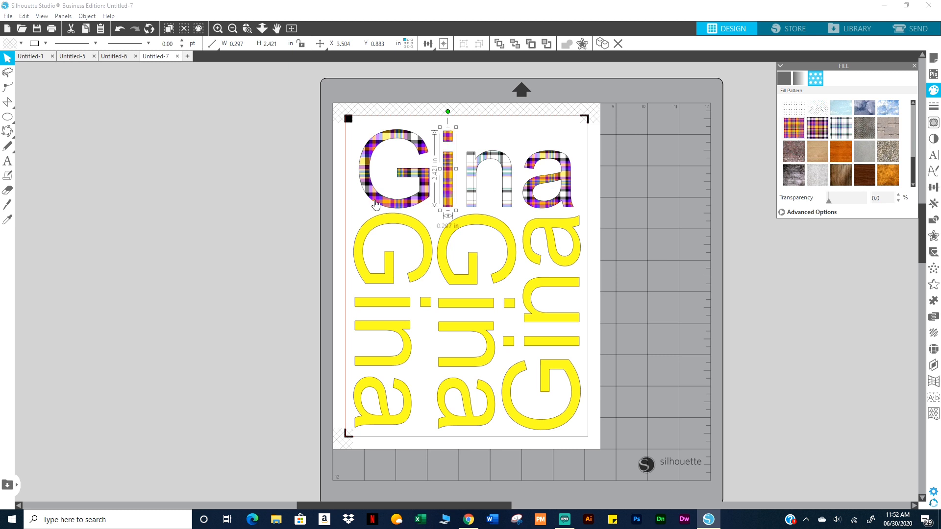
click(376, 204)
scroll(843, 150, up, 1)
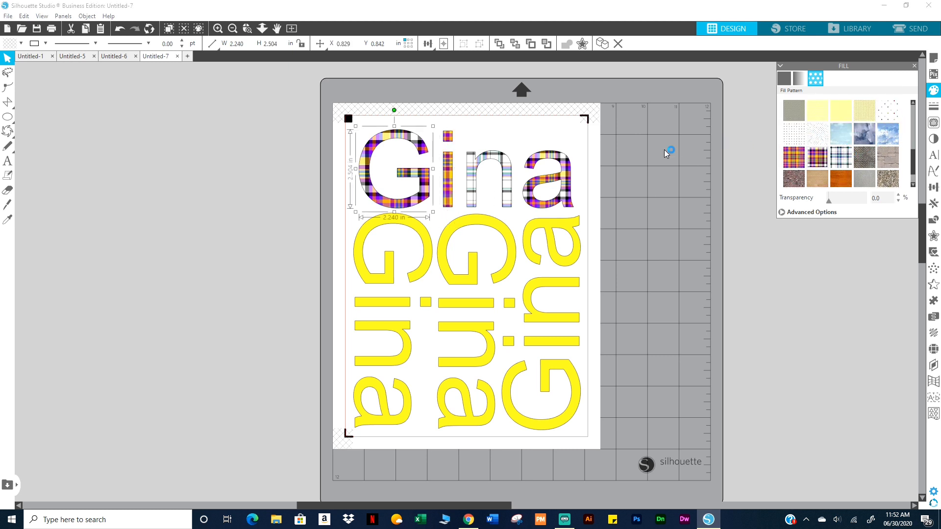
click(446, 191)
click(813, 158)
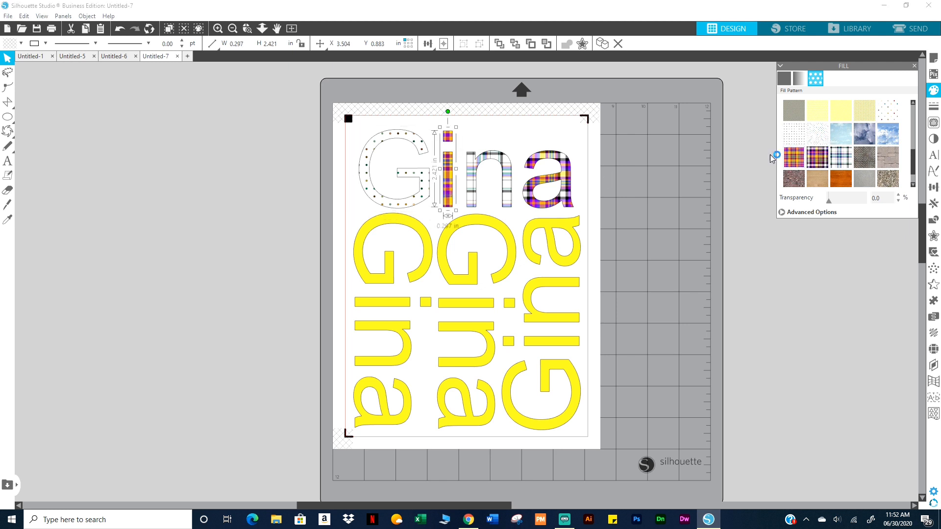
click(505, 177)
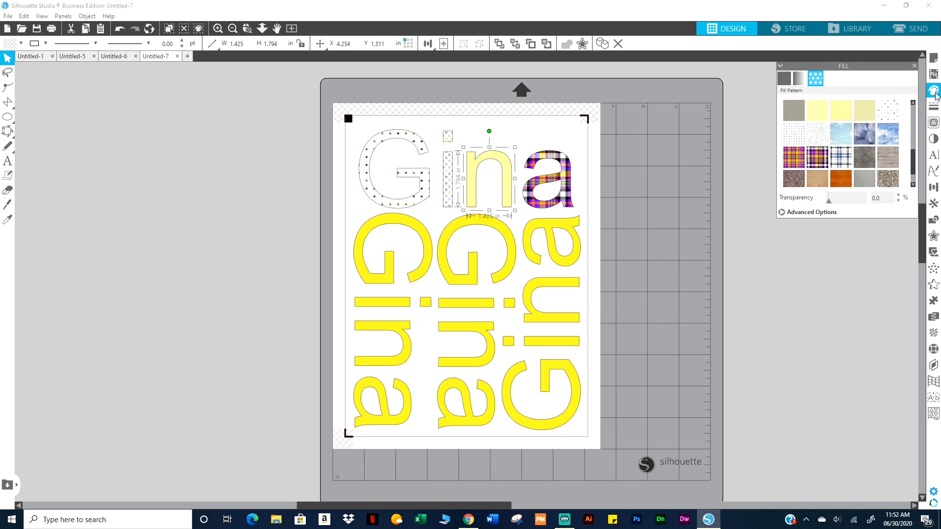
Examine the Trace settings and the Transform alignment and spacing options
click(935, 94)
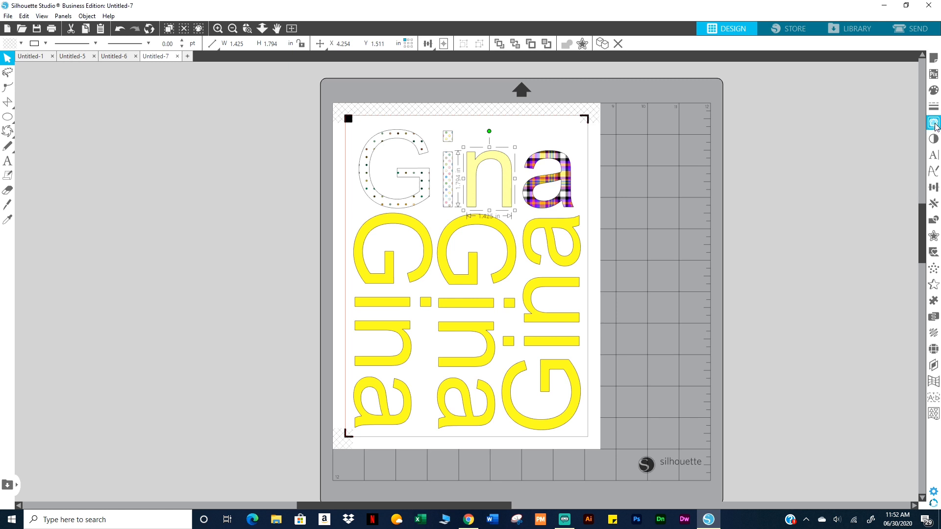
click(933, 122)
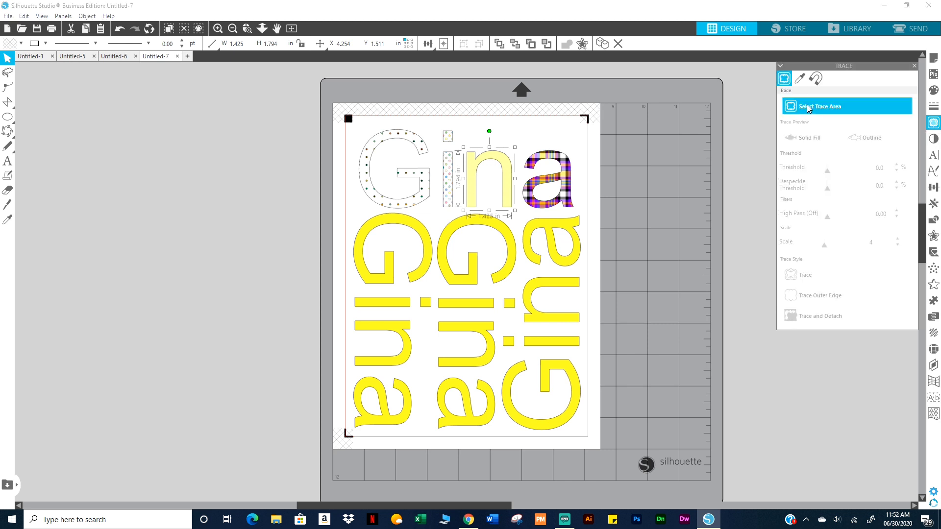
click(724, 184)
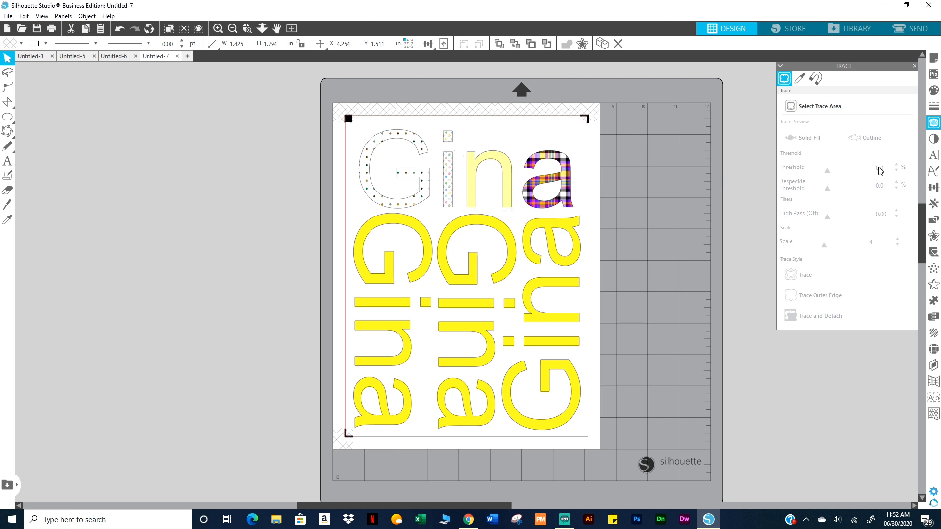
click(914, 65)
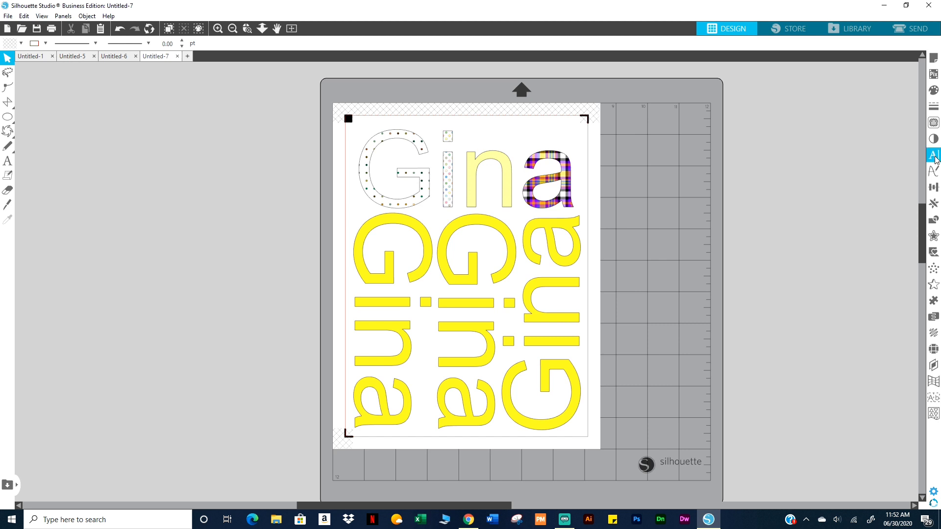
click(934, 188)
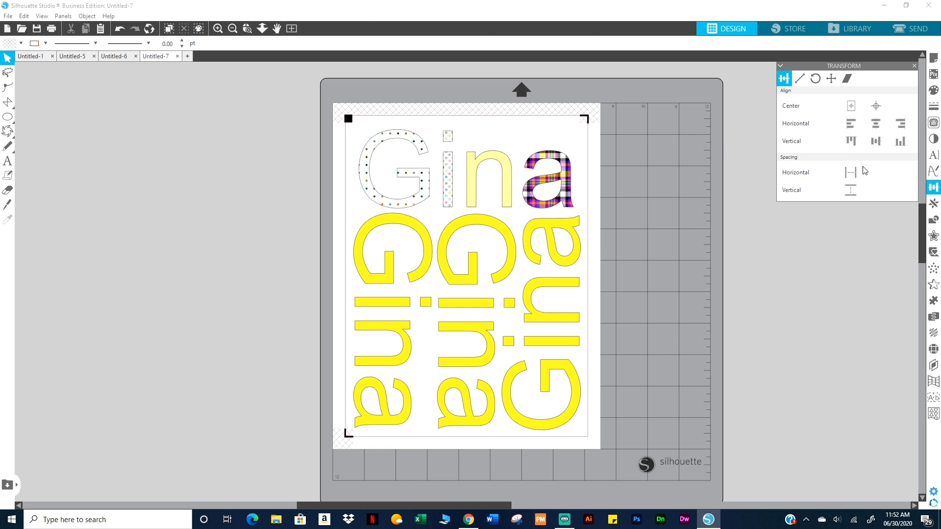
Examine the Replicate options for duplicates, rows and columns, and filling the page
click(934, 205)
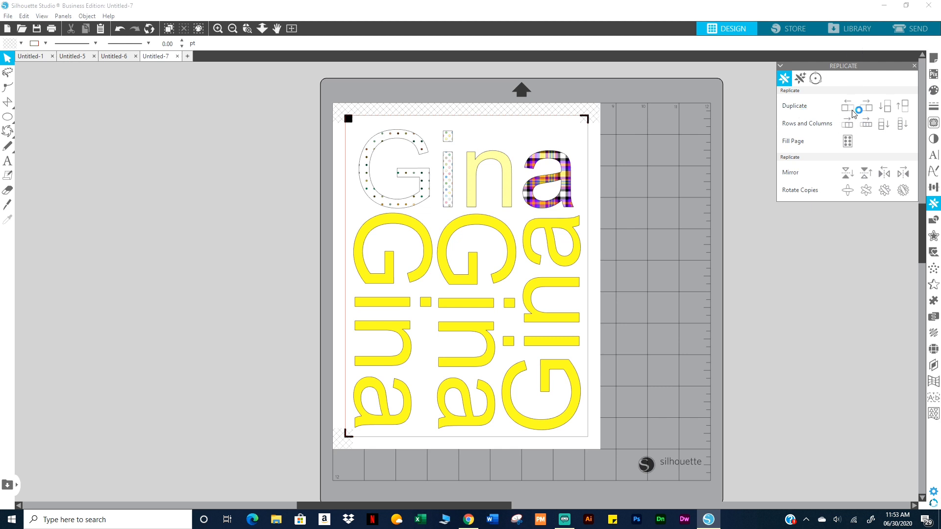
click(902, 124)
click(848, 142)
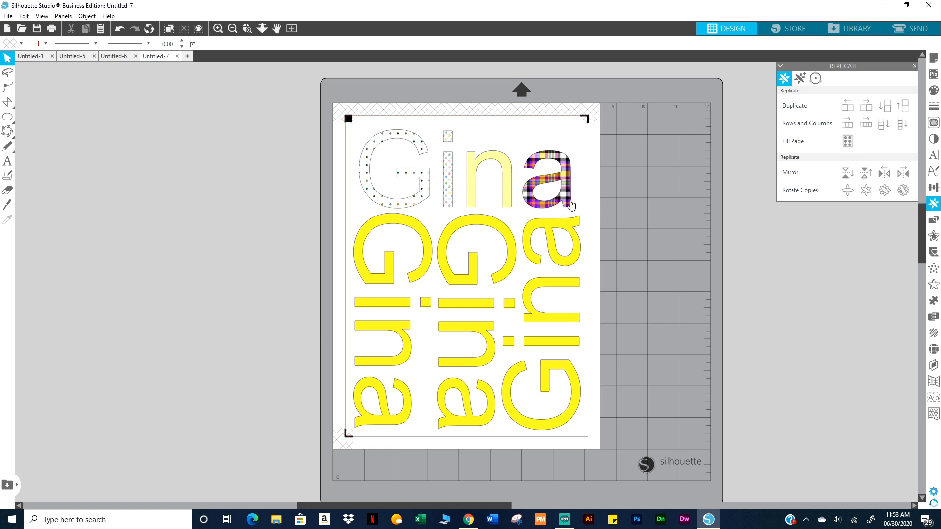
Duplicate the plaid letter a four times to the right, then four times downward from the last copy
click(569, 203)
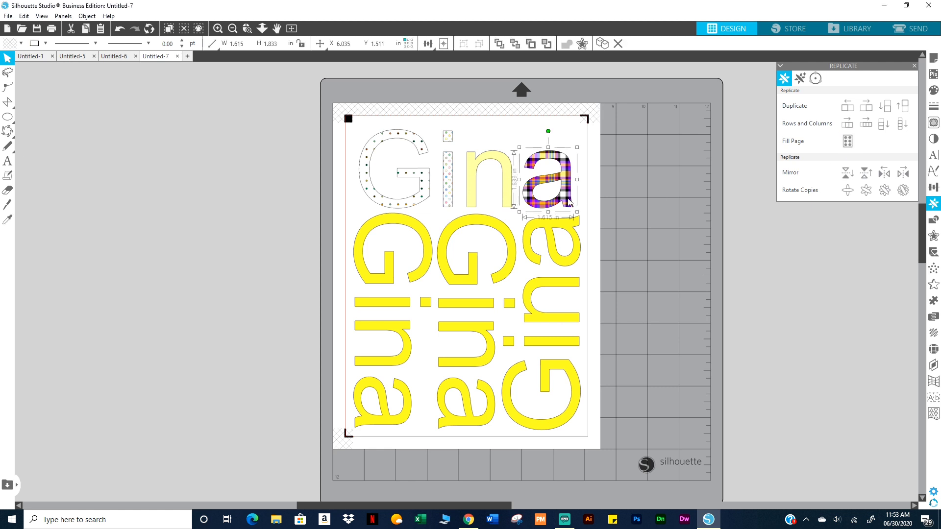
key(ctrl+Right)
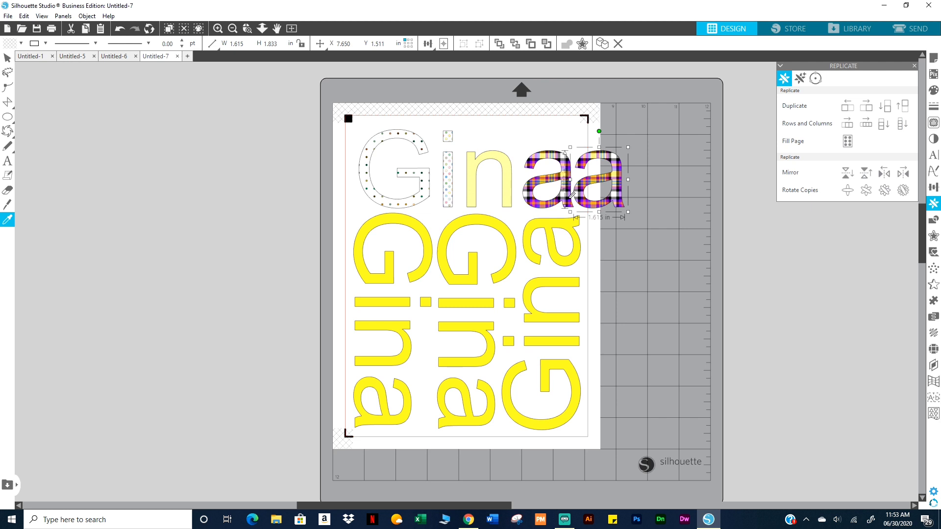
key(ctrl+Right)
key(ctrl+Right)
key(ctrl+Right)
key(ctrl+Down)
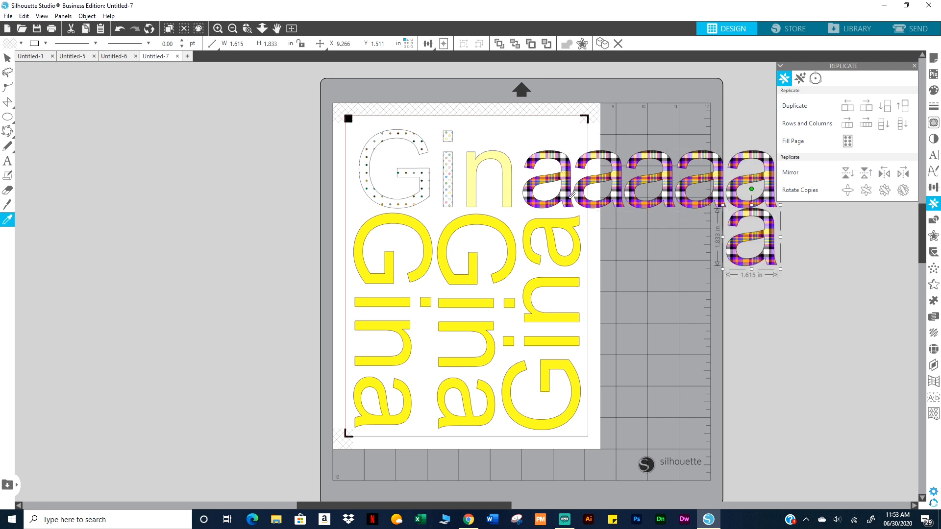
key(ctrl+Down)
key(ctrl+Down)
key(ctrl+Down)
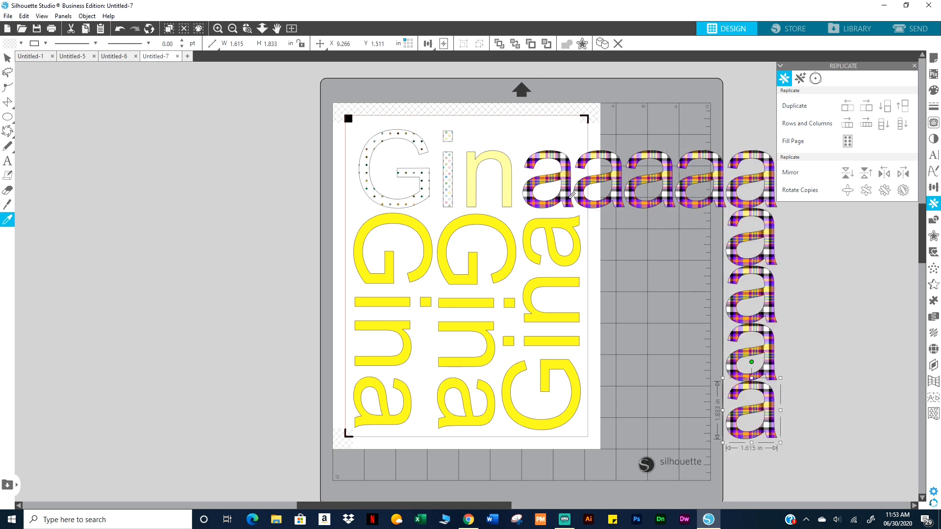
Complete the block of plaid copies by duplicating twice to the left, three times up, once to the right and three times down
key(ctrl+Left)
key(ctrl+Left)
key(ctrl+Up)
key(ctrl+Up)
key(ctrl+Up)
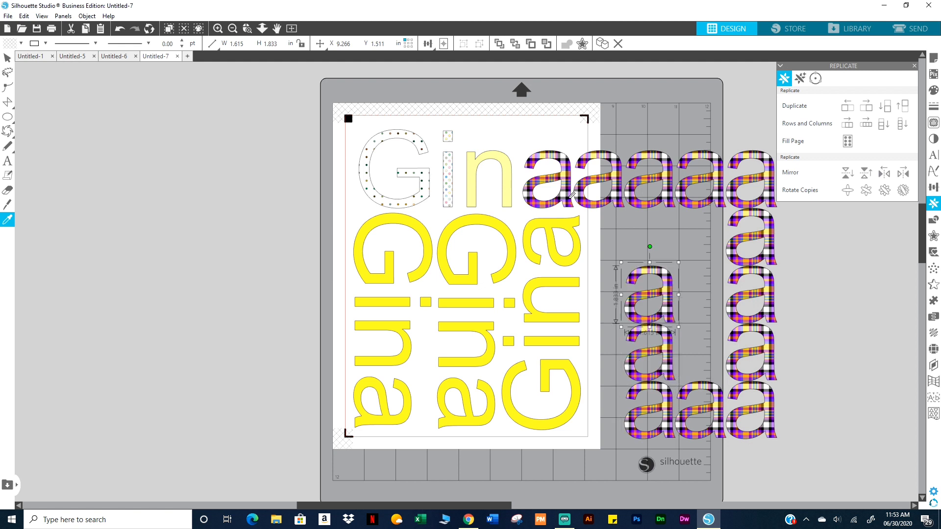
key(ctrl+Right)
key(ctrl+Down)
key(ctrl+Down)
key(ctrl+Down)
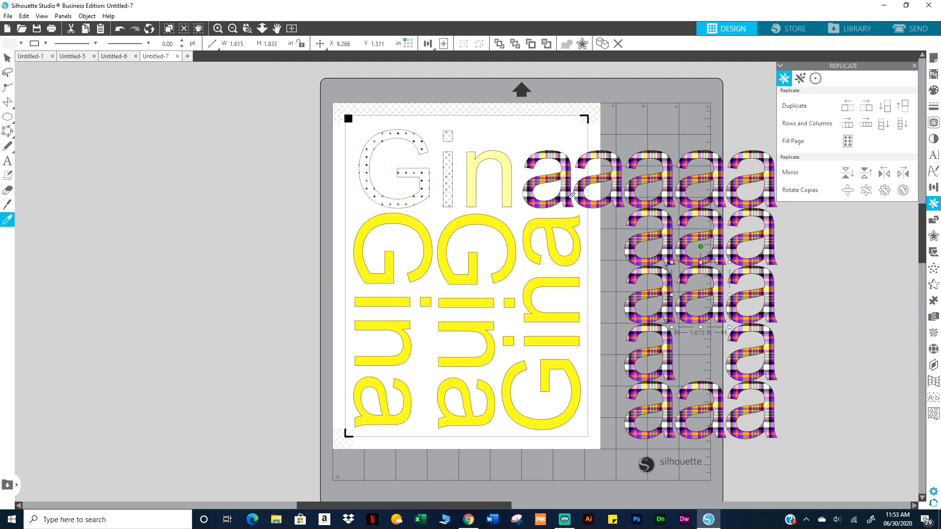
click(833, 364)
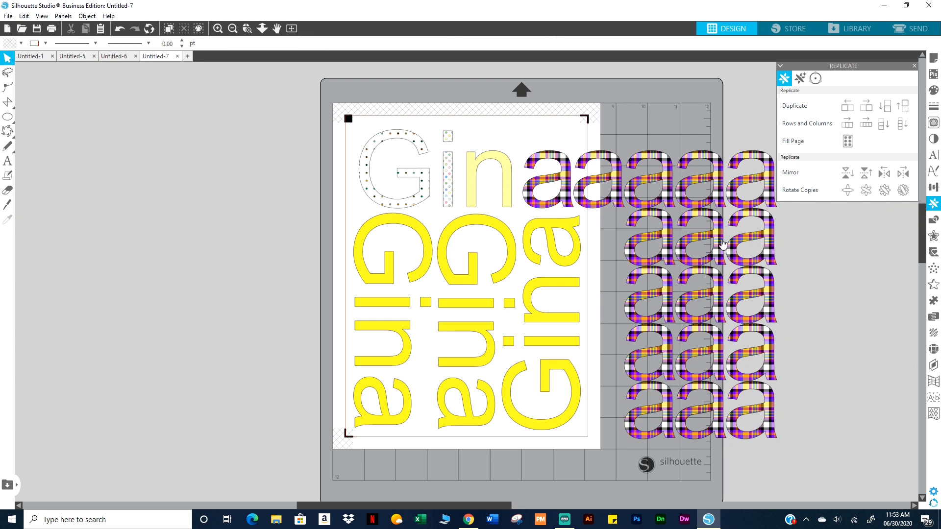
Delete all names and letter copies except one plaid a, and move it to the page's upper-left corner
drag(352, 138, 578, 366)
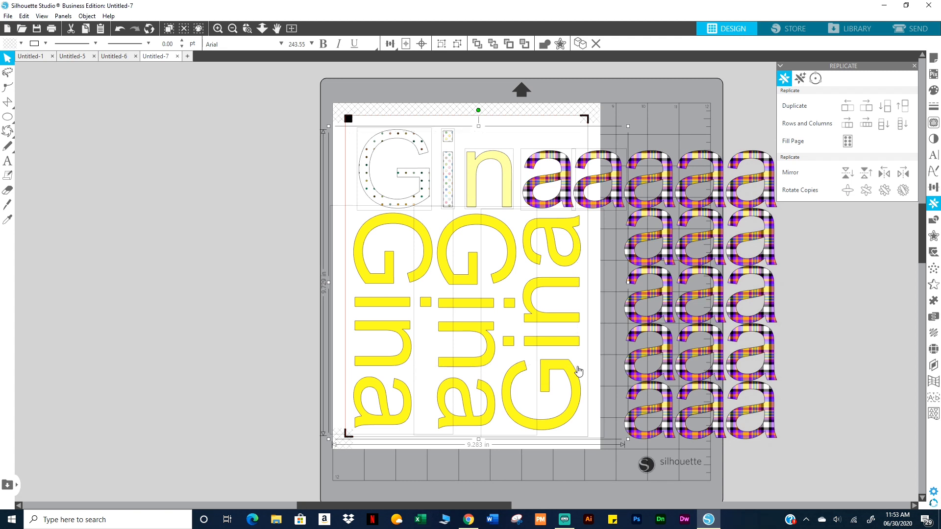
key(Delete)
drag(682, 127, 773, 431)
key(Delete)
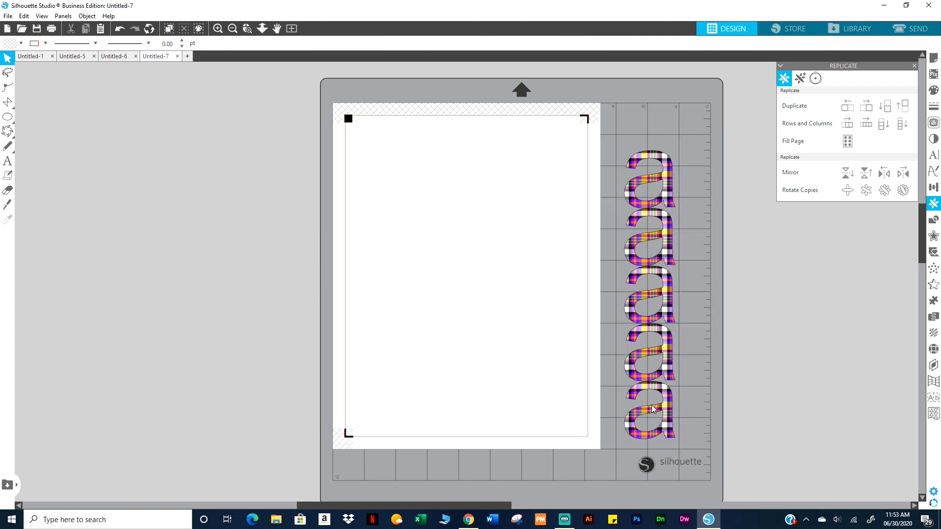
drag(692, 447, 639, 221)
key(Delete)
drag(647, 185, 375, 148)
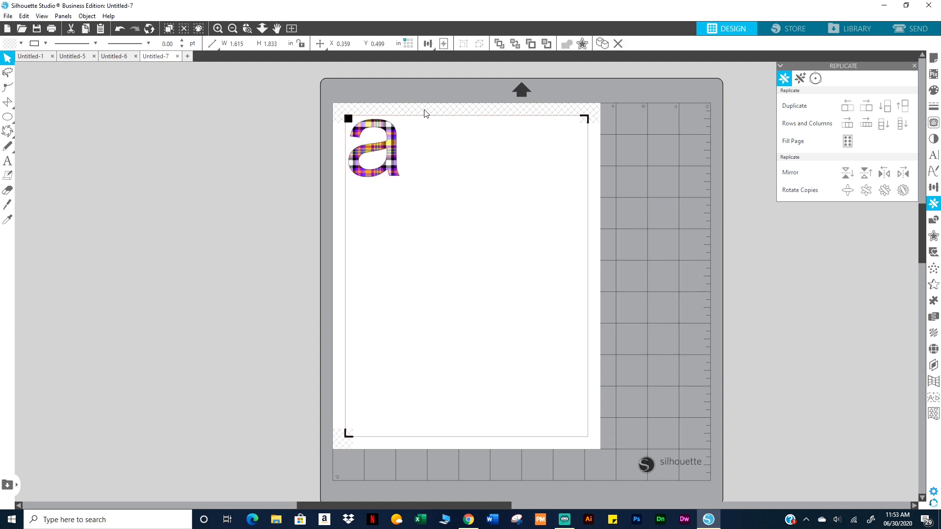
click(424, 110)
Turn off the registration marks in the page setup
click(933, 58)
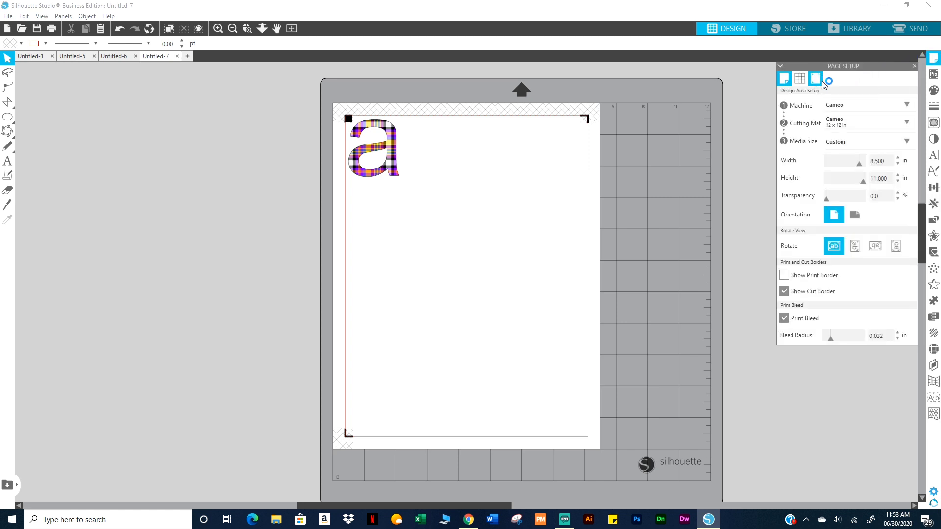
click(816, 78)
click(855, 104)
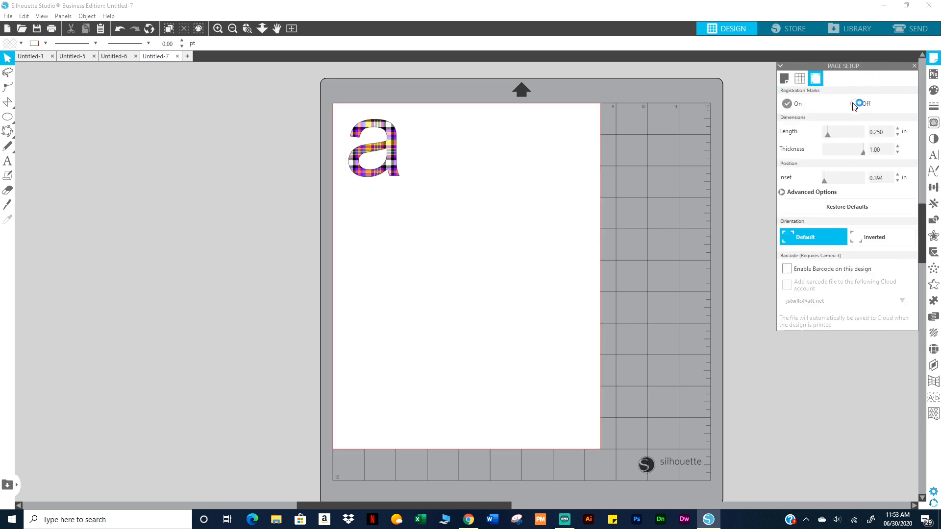
click(915, 65)
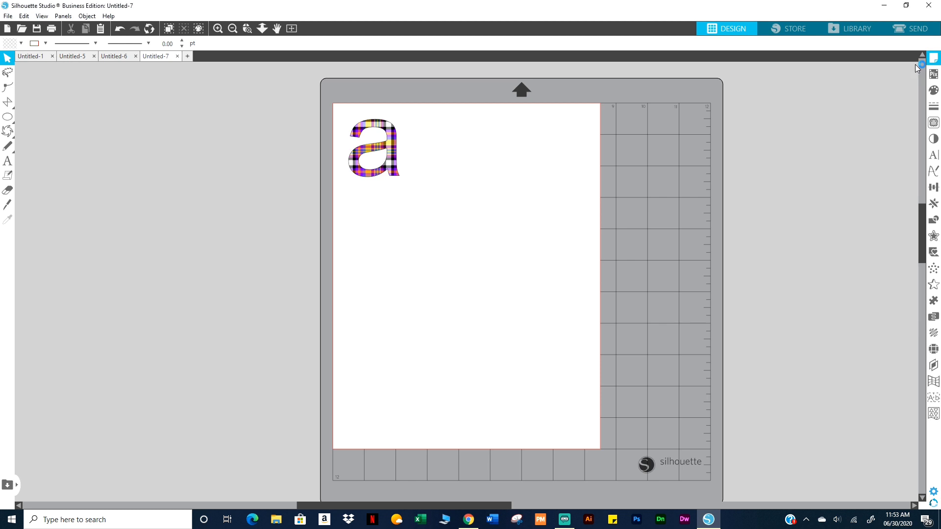
Move the plaid a closer to the page's upper-left corner and replicate it to fill the page
click(934, 205)
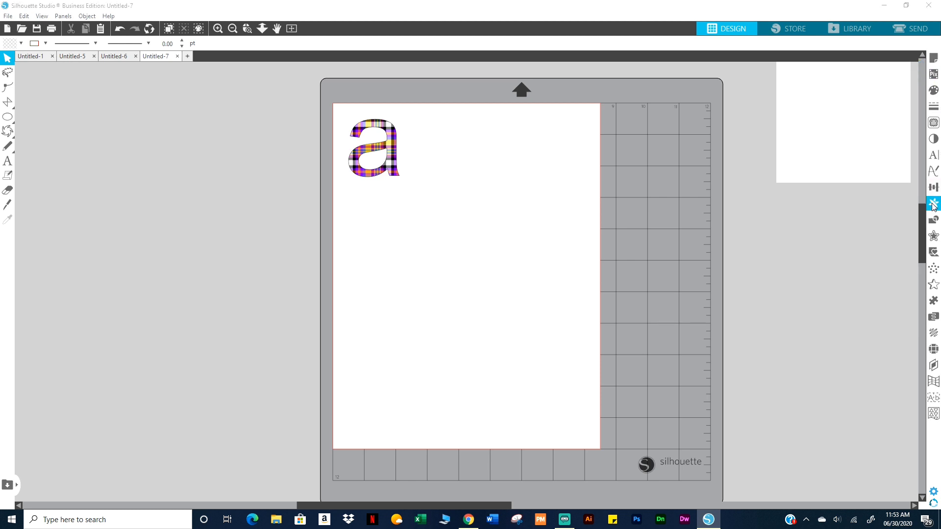
drag(391, 157, 384, 143)
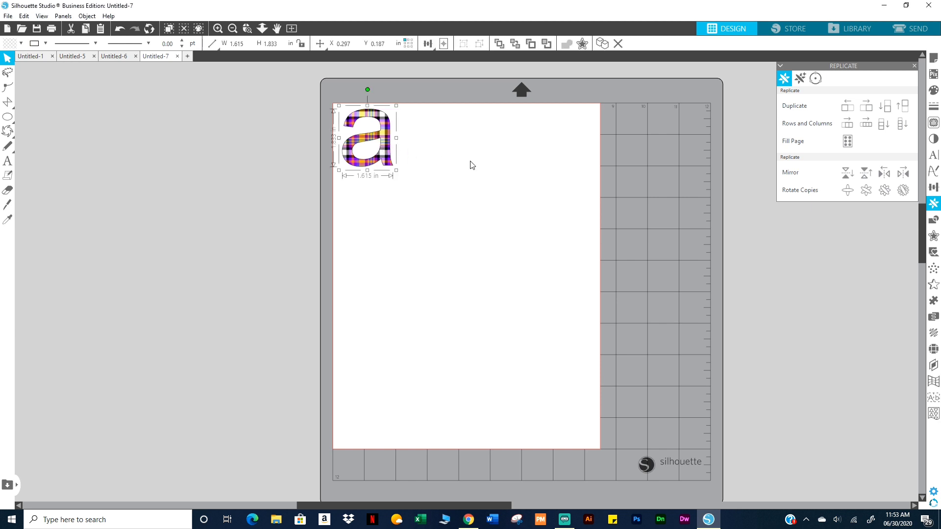
click(847, 142)
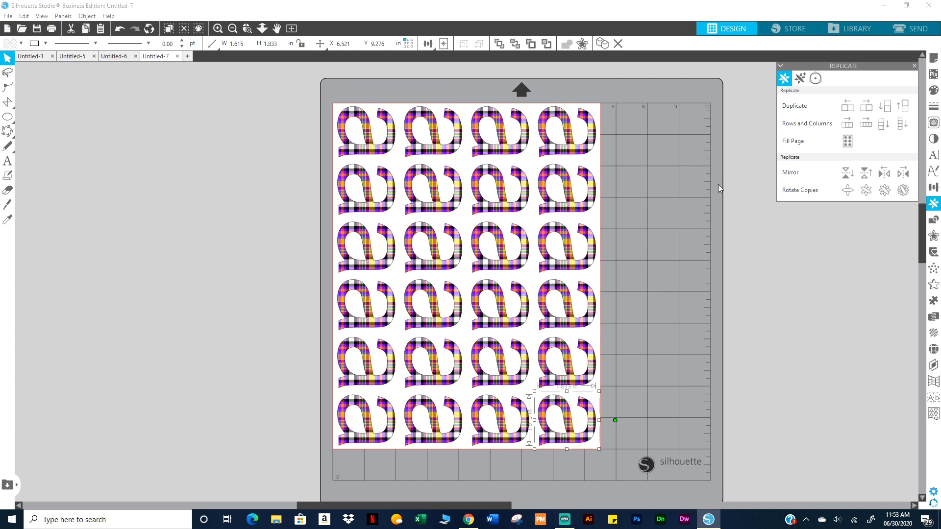
Turn off the cut border and the print bleed in the page setup
click(933, 59)
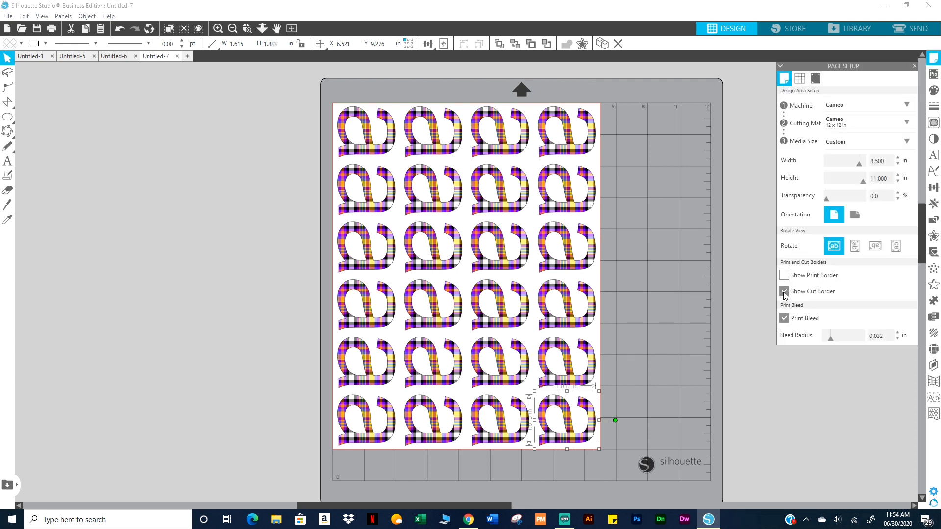
click(784, 292)
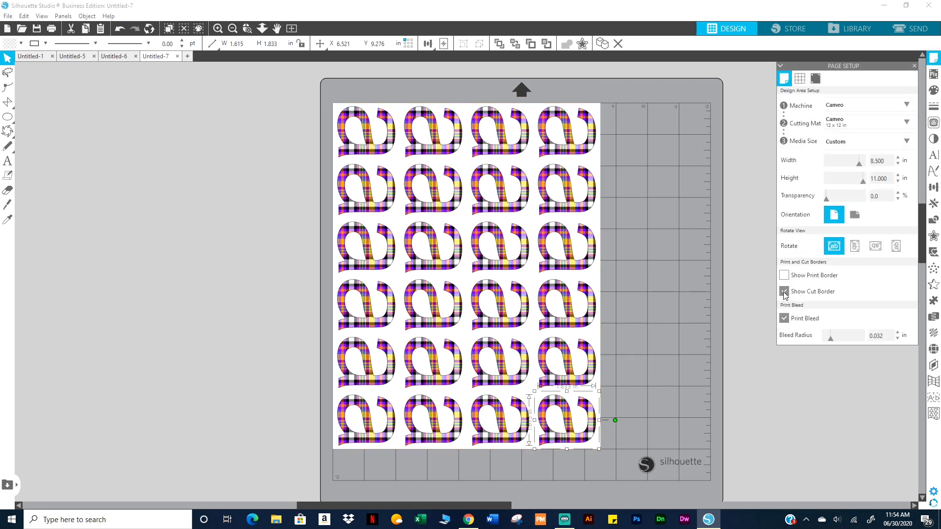
click(784, 319)
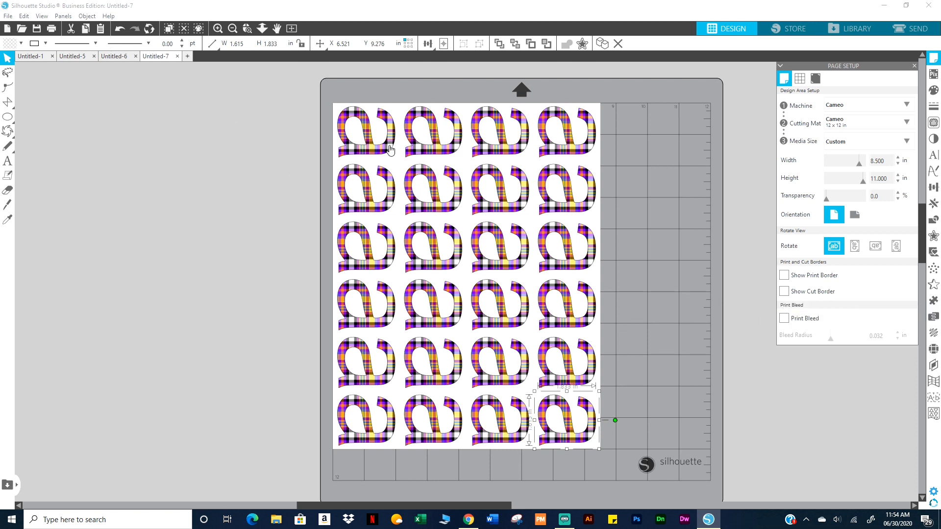
Delete all the plaid letter copies except the one in the page's upper-left corner
drag(325, 101, 467, 283)
drag(500, 337, 594, 445)
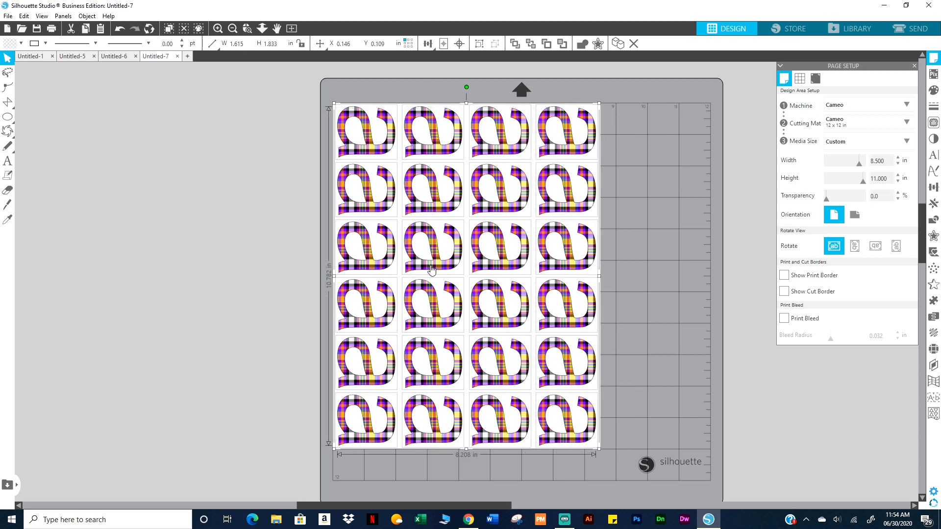
shift+click(376, 151)
key(Delete)
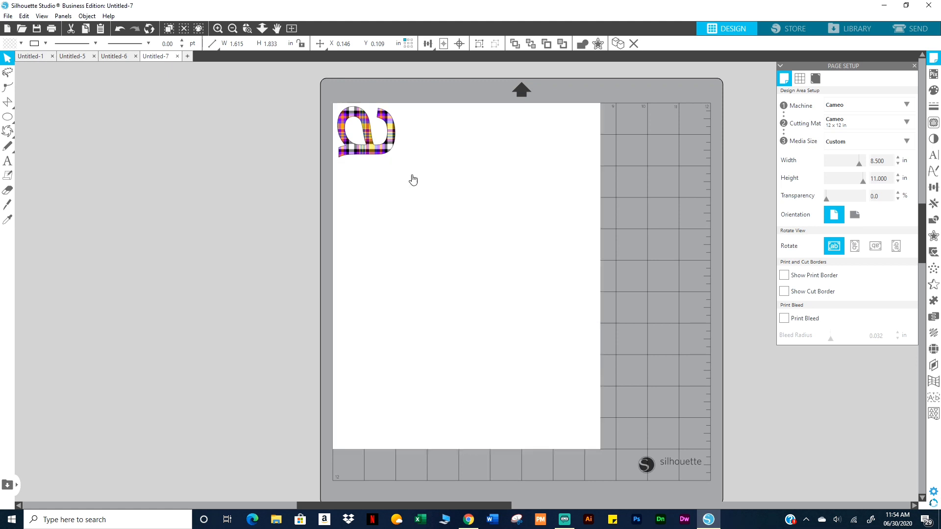
Rotate the remaining plaid a upright and reposition it just inside the page's upper-left corner
click(389, 149)
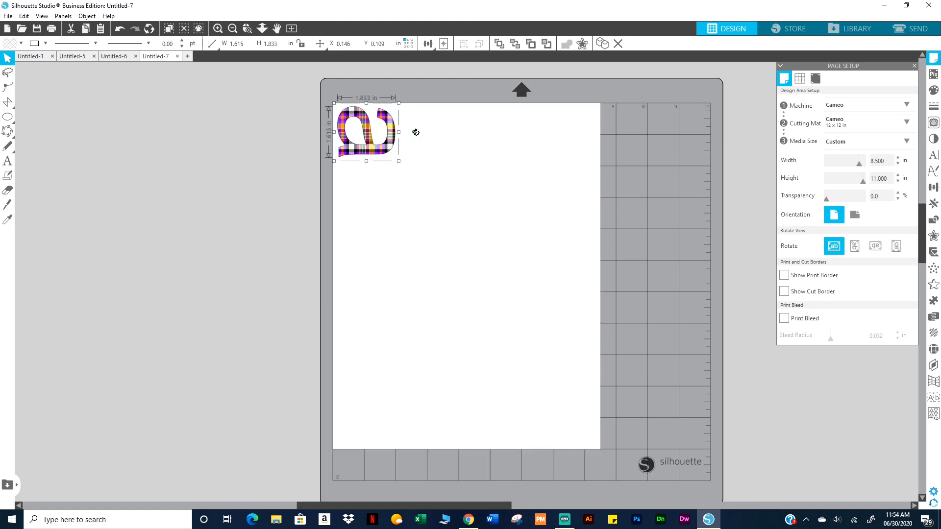
drag(416, 132, 368, 110)
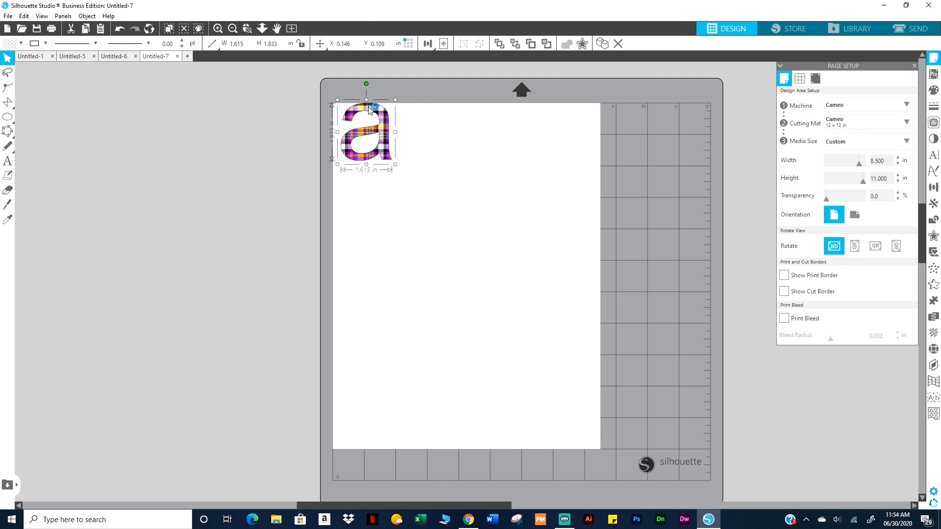
drag(384, 141, 382, 137)
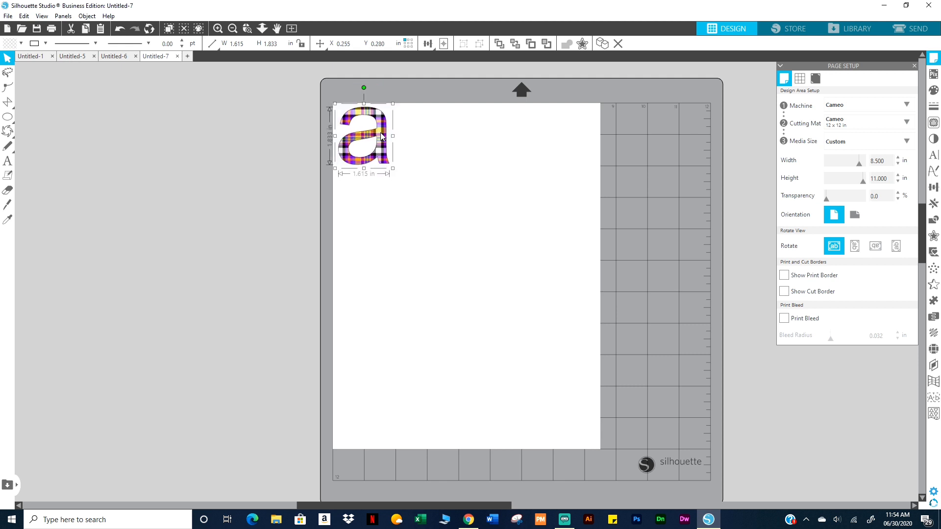
Replicate the upright plaid a to fill the page
click(913, 66)
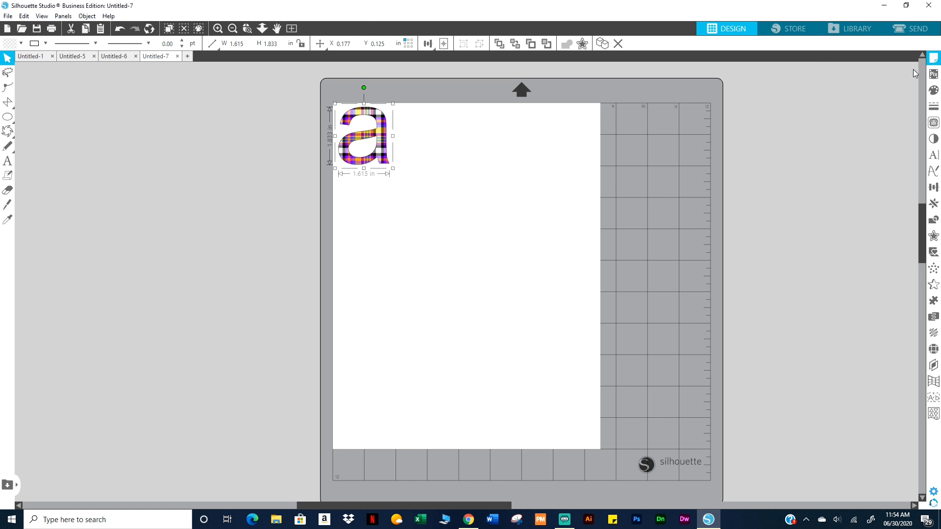
click(934, 204)
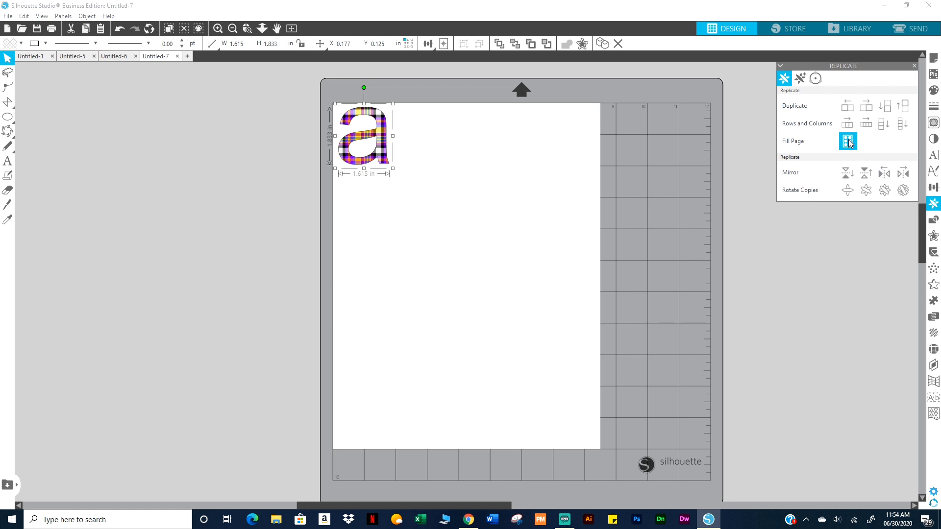
click(849, 143)
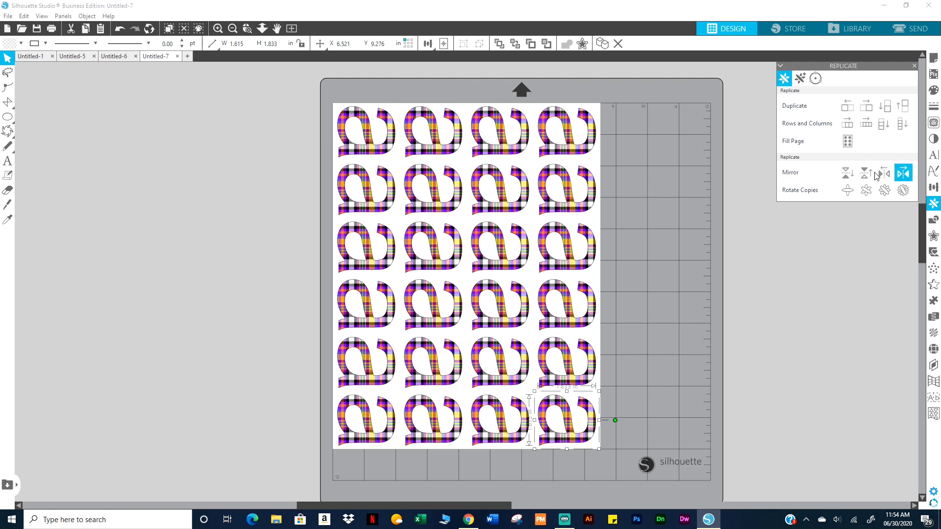
Move the upper-left plaid a off the mat to its left side and flip it horizontally
click(87, 17)
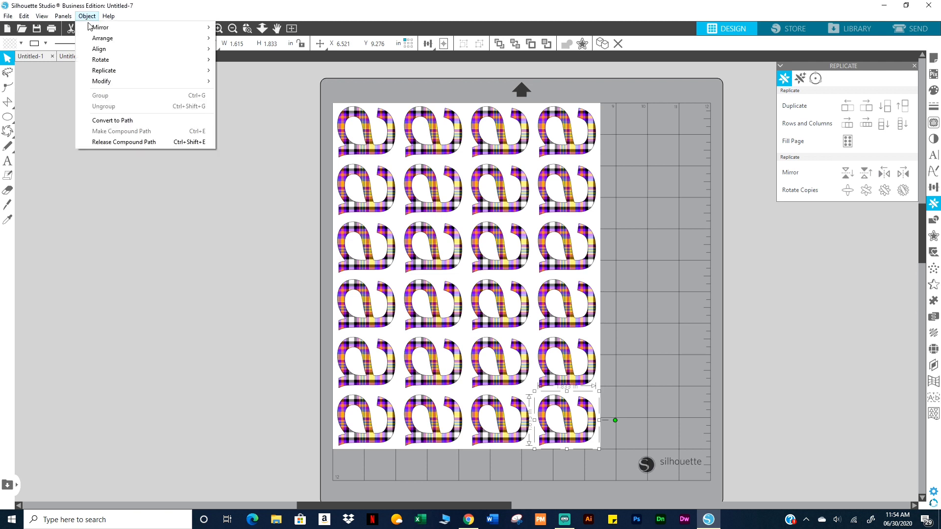
mouse_move(93, 28)
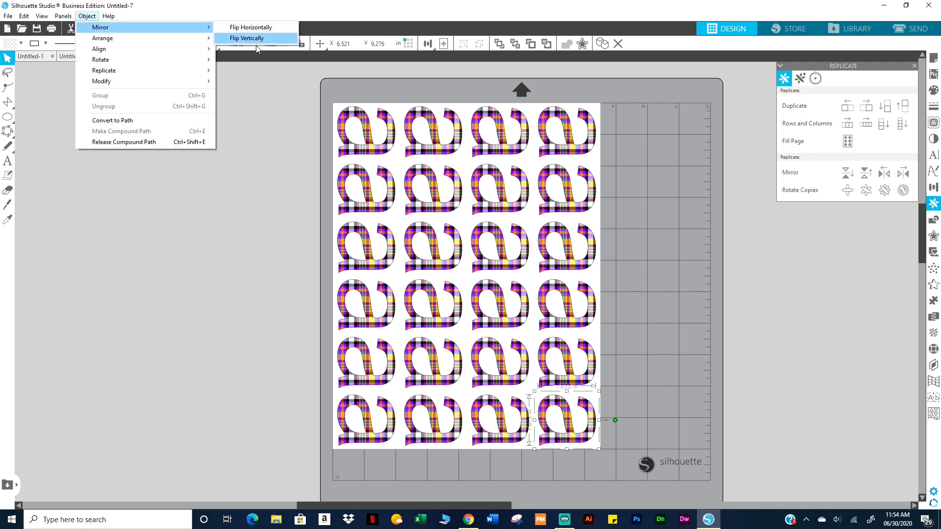
click(277, 162)
drag(366, 129, 217, 145)
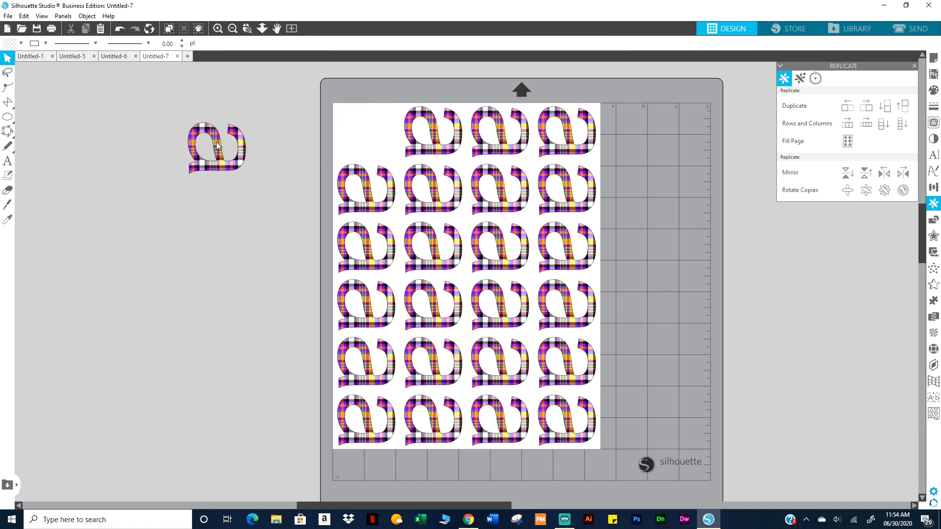
click(87, 16)
mouse_move(96, 29)
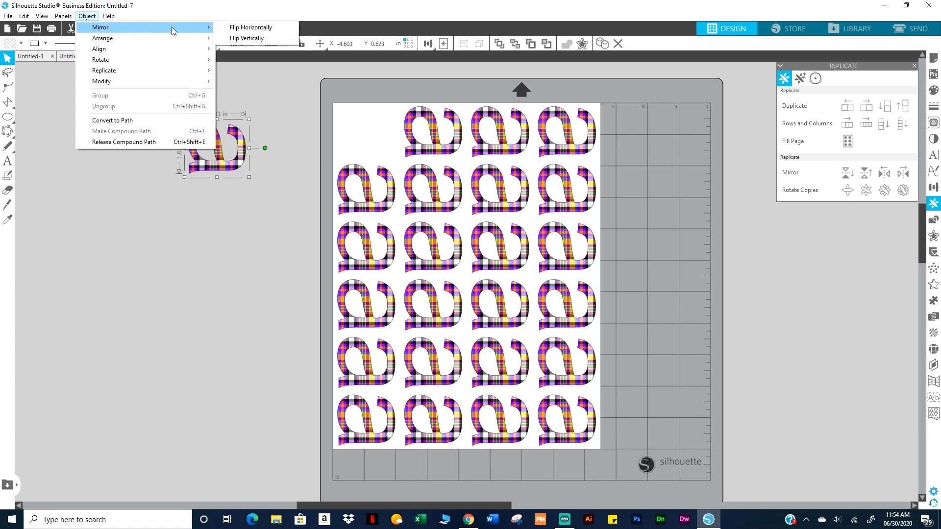
click(251, 27)
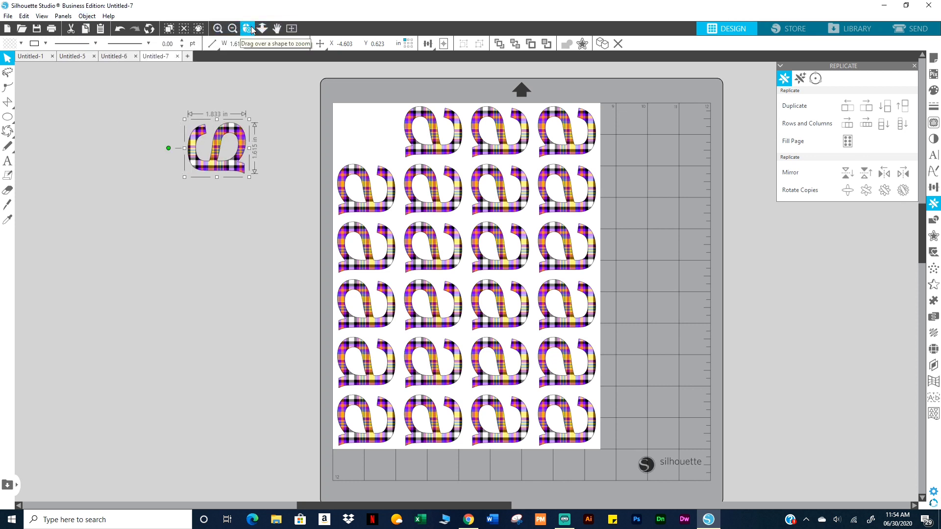
Flip the plaid a beside the mat vertically
click(87, 16)
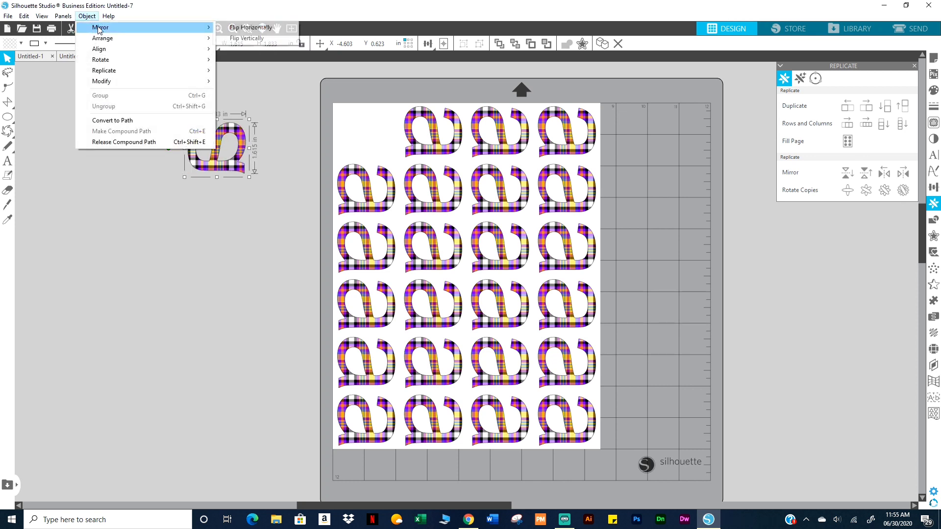
mouse_move(96, 28)
click(240, 39)
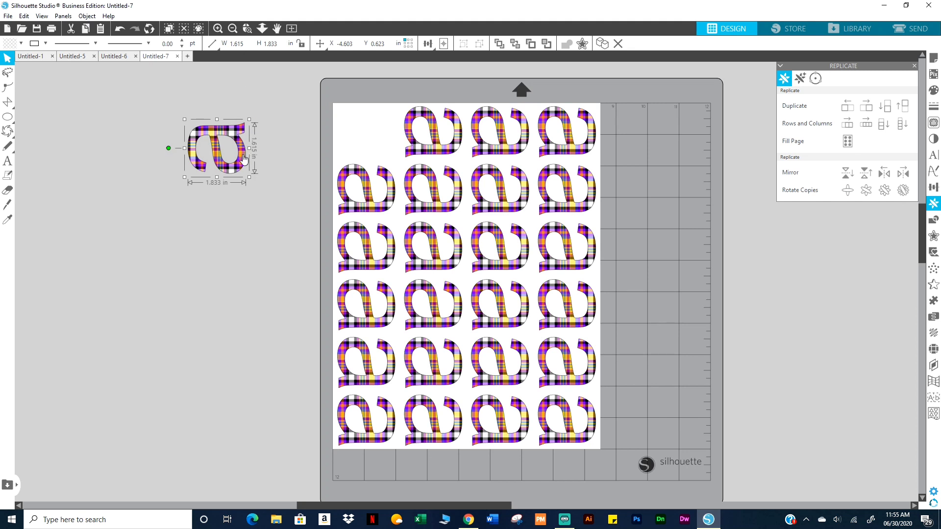
Create mirrored copies of the flipped a: one below, one above, one to the left and two to the right
click(844, 180)
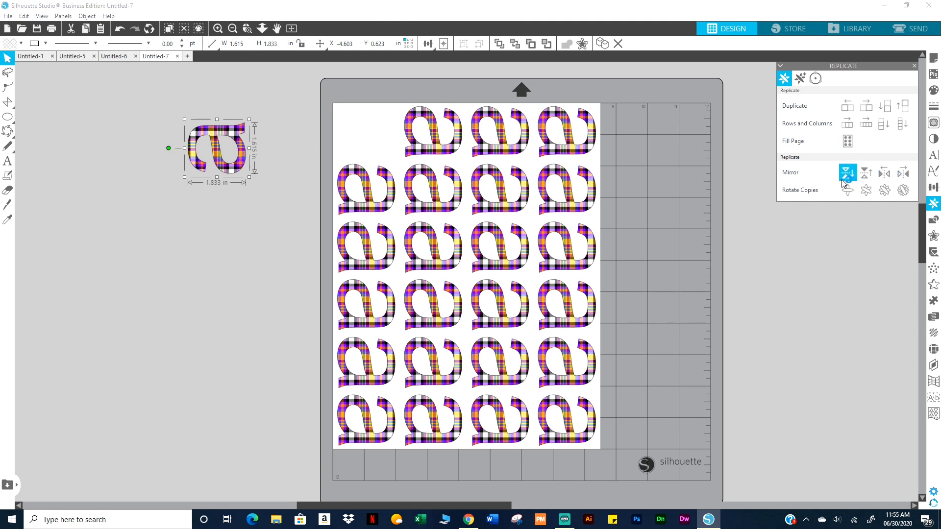
click(867, 176)
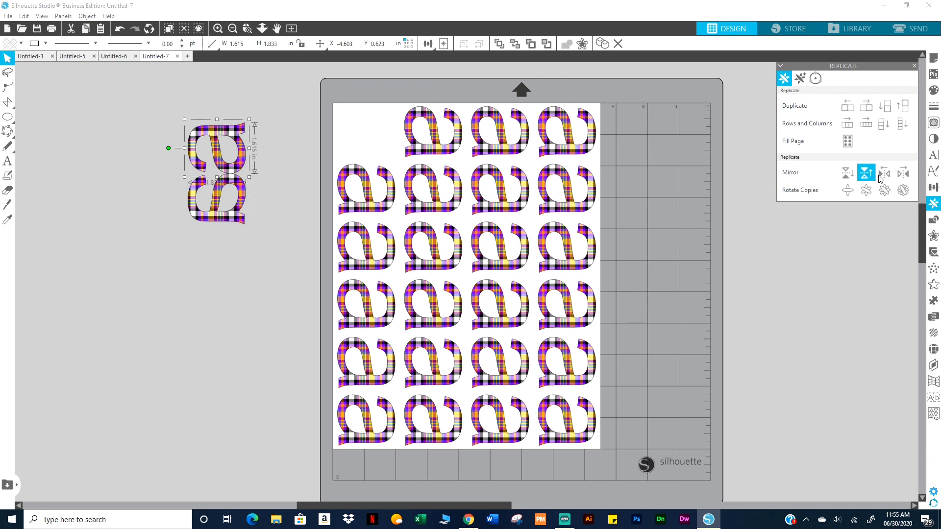
click(882, 176)
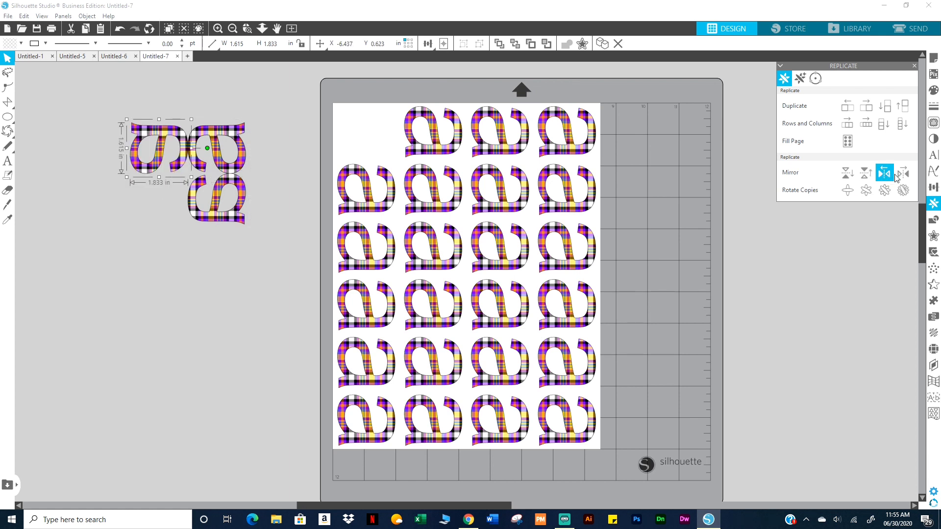
click(904, 174)
click(905, 174)
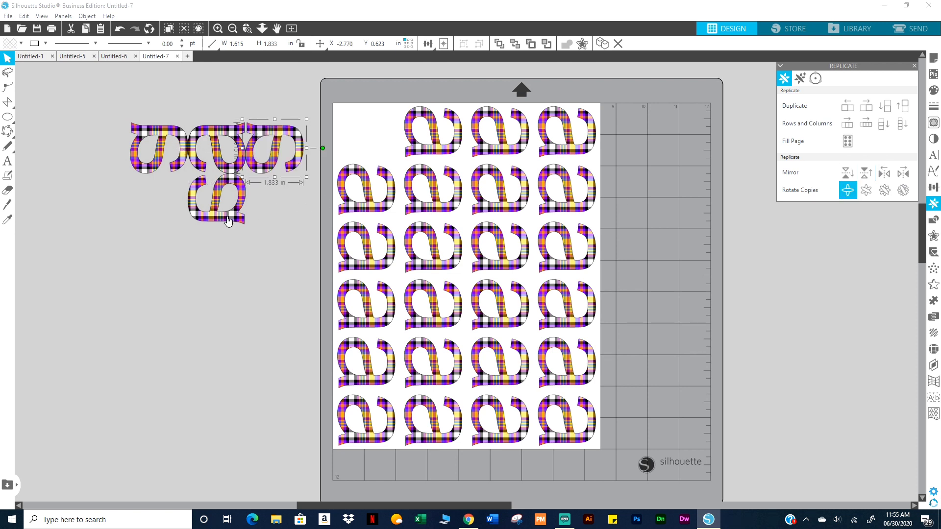
Move the lower mirrored a to the right of the mat, make one rotated copy and pull the two letters apart
drag(228, 222, 785, 284)
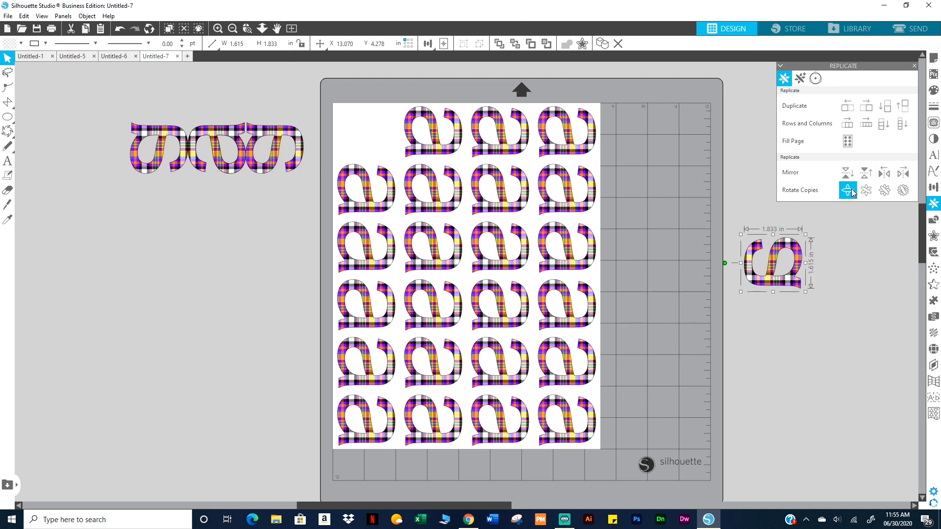
click(851, 192)
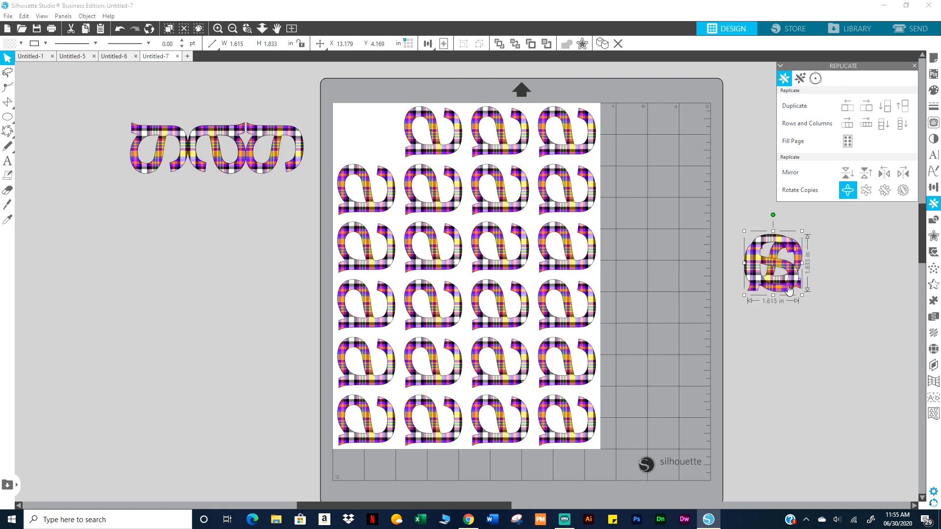
click(852, 192)
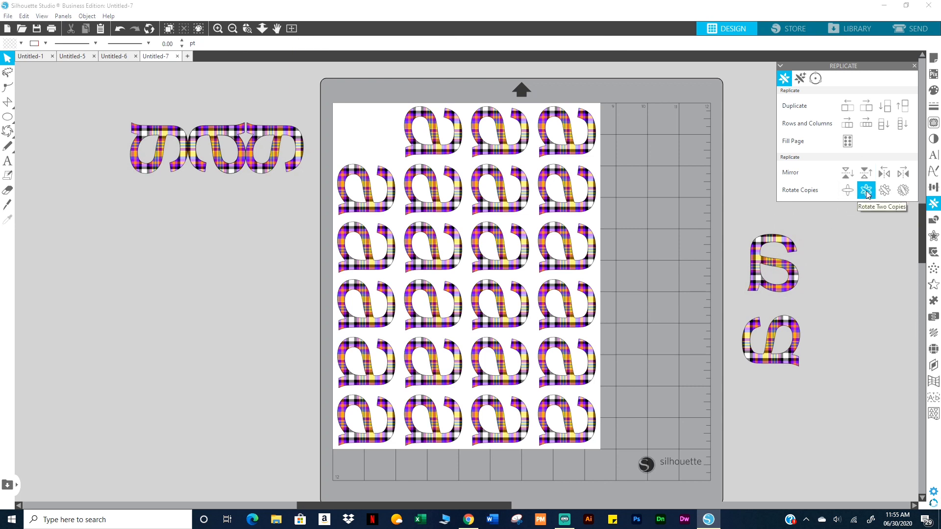
Make two rotated copies of the lower a to the right of the mat and spread the three letters apart
click(775, 355)
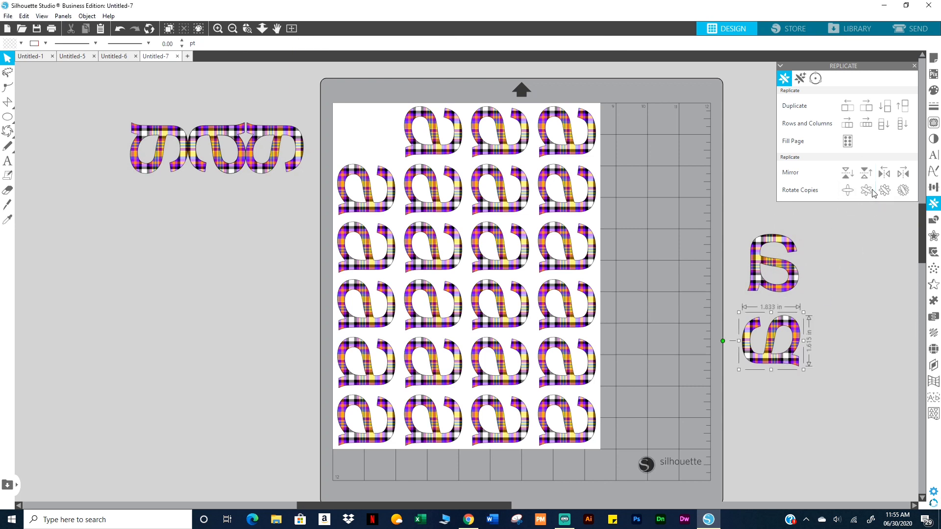
click(869, 190)
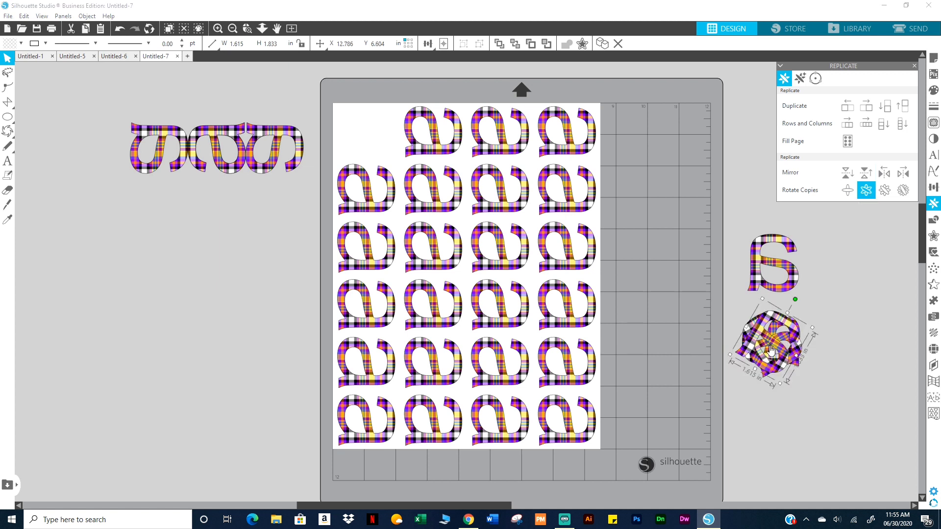
drag(770, 349, 765, 420)
drag(779, 362, 834, 406)
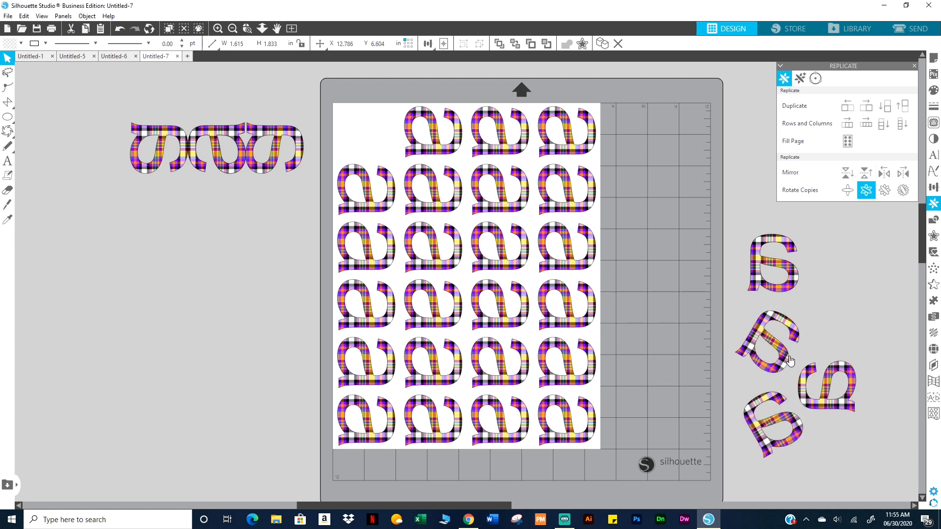
drag(791, 360, 800, 365)
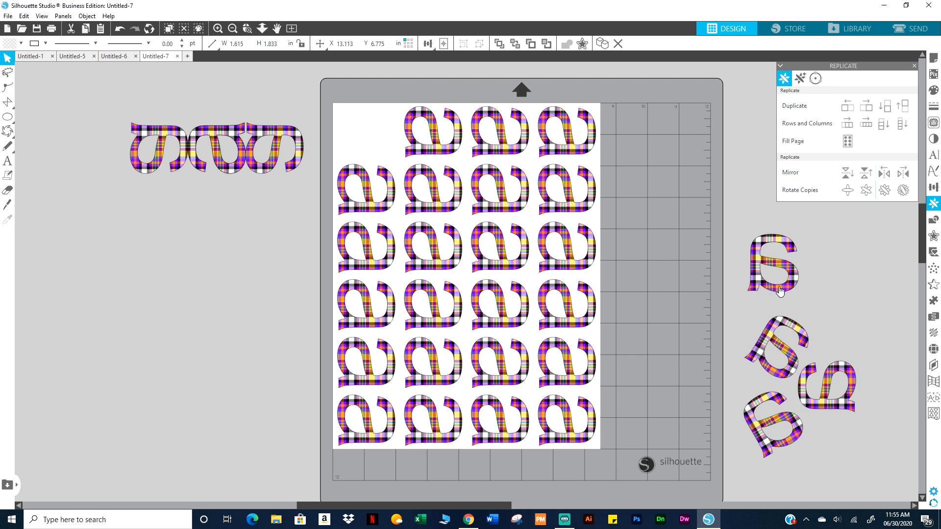
Move the upper rotated a to the left of the mat, make five rotated copies and enlarge the whole stack
drag(771, 260, 119, 328)
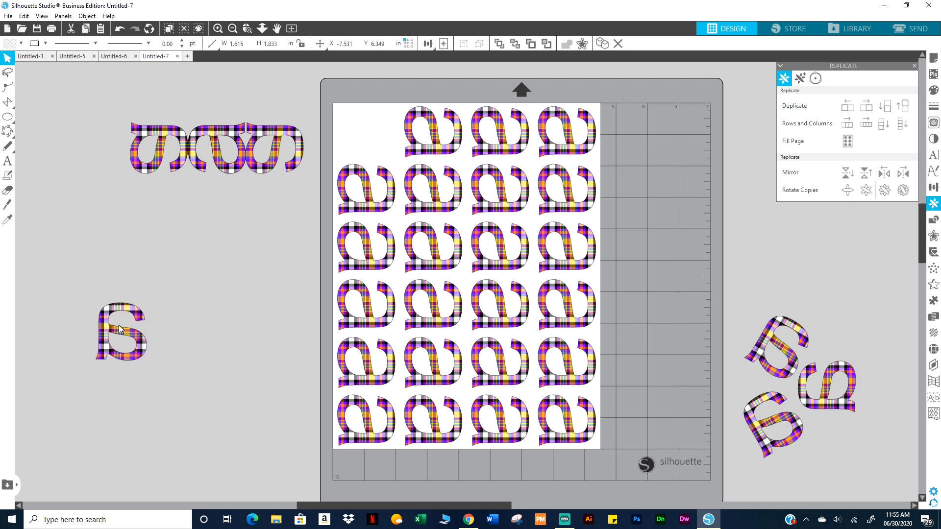
click(903, 190)
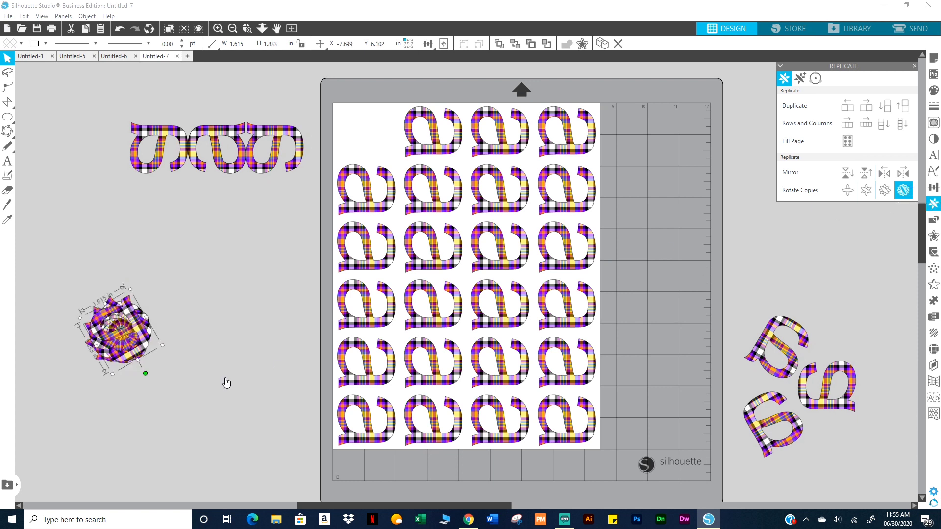
drag(80, 281, 175, 393)
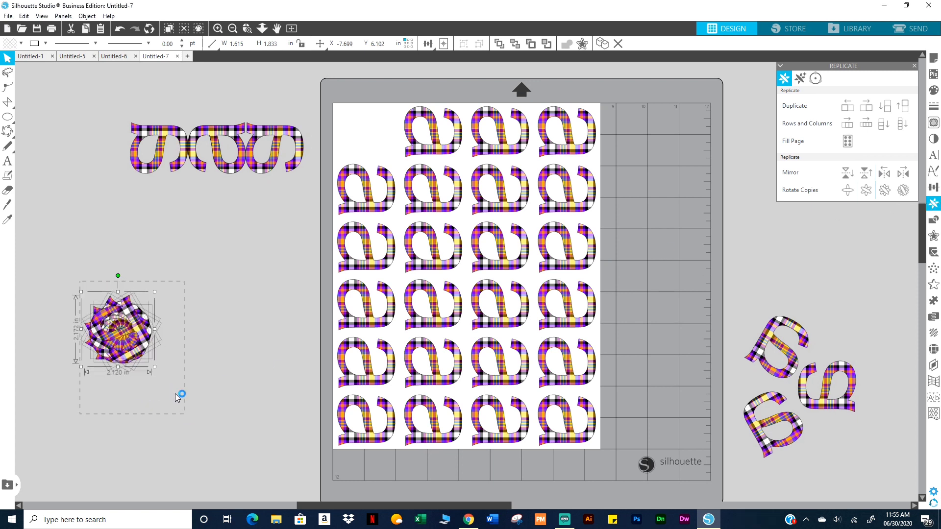
drag(155, 292, 279, 260)
Spread the enlarged rotated copies apart to the left of the mat
drag(187, 321, 172, 351)
click(170, 427)
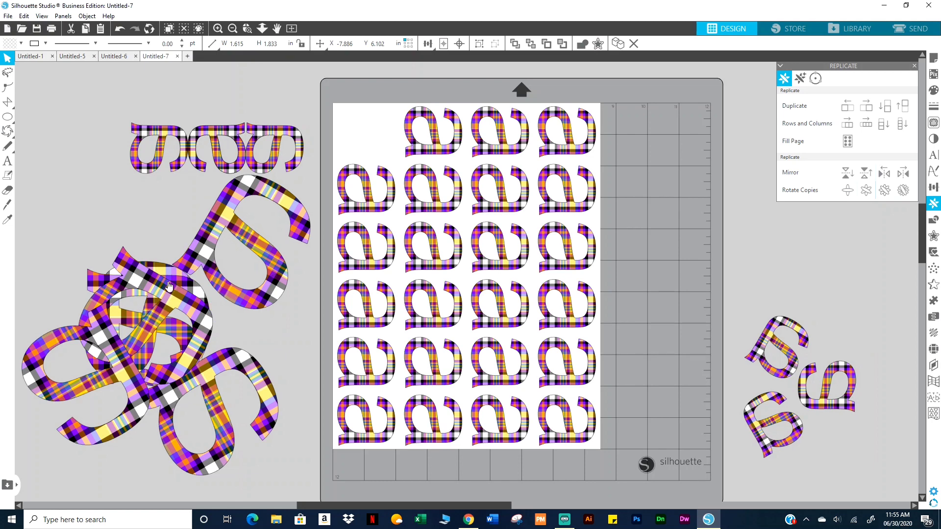
drag(115, 152, 113, 144)
drag(123, 275, 16, 226)
mouse_move(107, 371)
mouse_down()
mouse_move(70, 415)
mouse_move(112, 361)
mouse_up()
drag(76, 400, 52, 431)
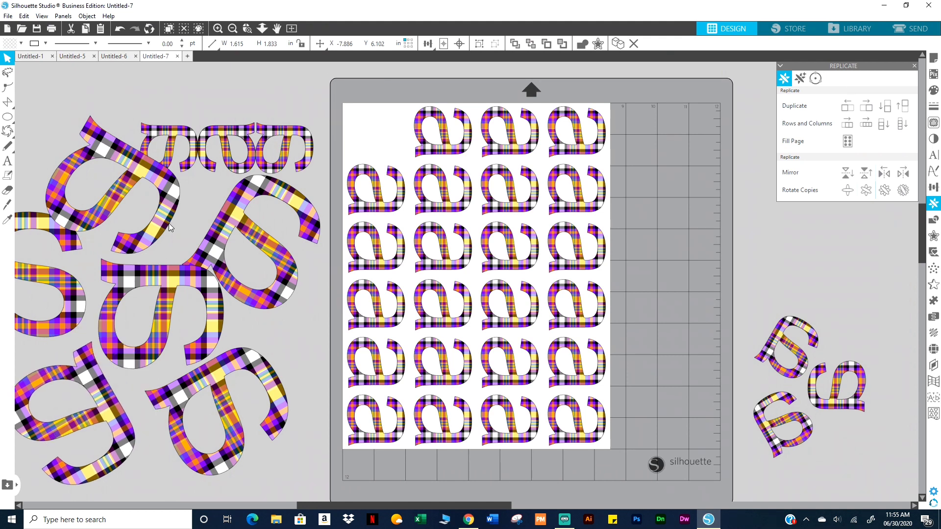
Delete all the letters except one small plaid a, kept on the page, and select it
drag(49, 117, 423, 280)
key(Delete)
click(422, 280)
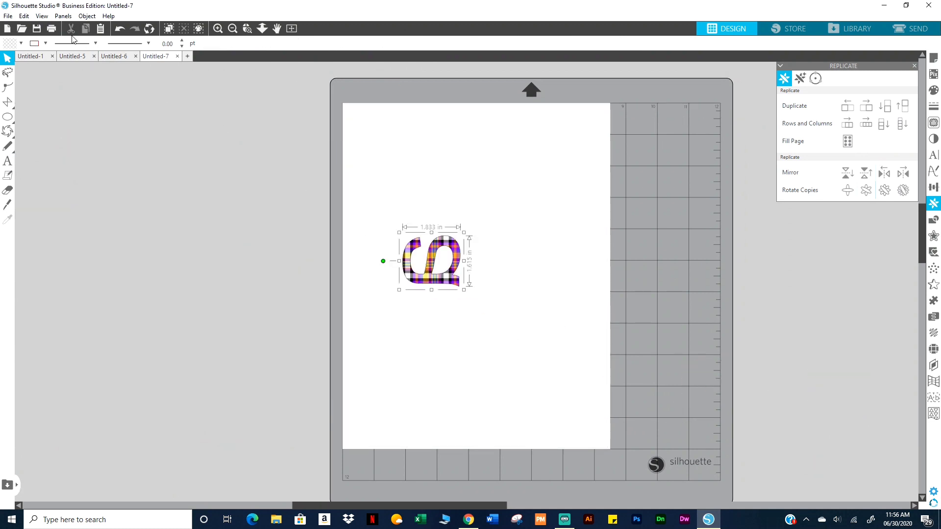
Flip the plaid a horizontally and rotate it a quarter turn counterclockwise so it stands upright
click(90, 17)
mouse_move(99, 27)
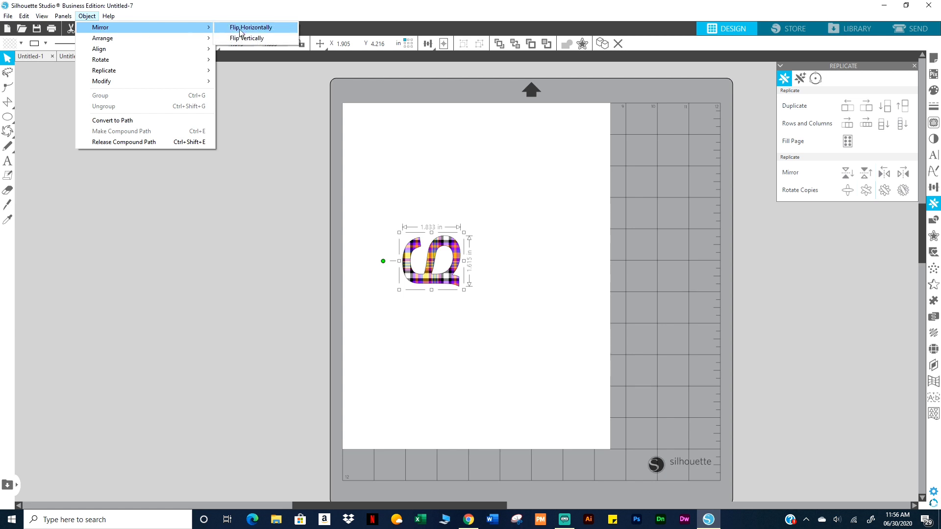
click(245, 28)
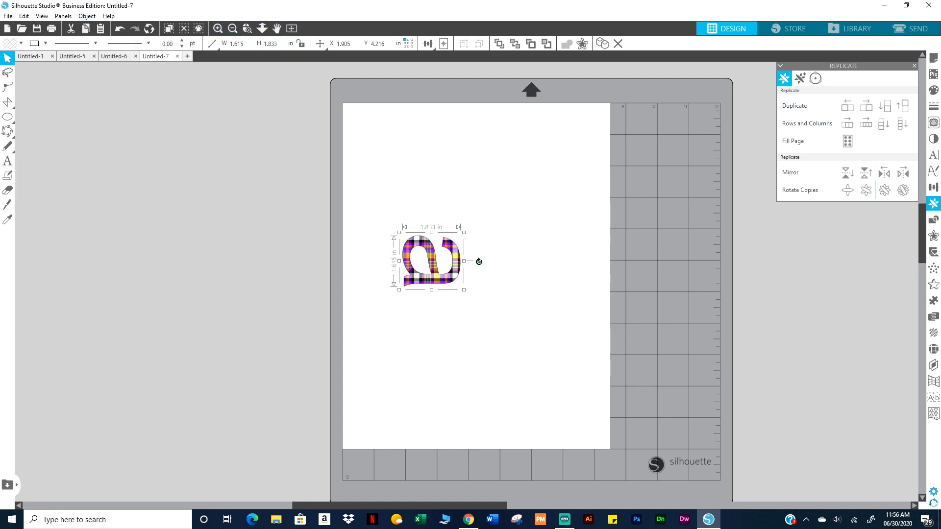
drag(479, 261, 427, 183)
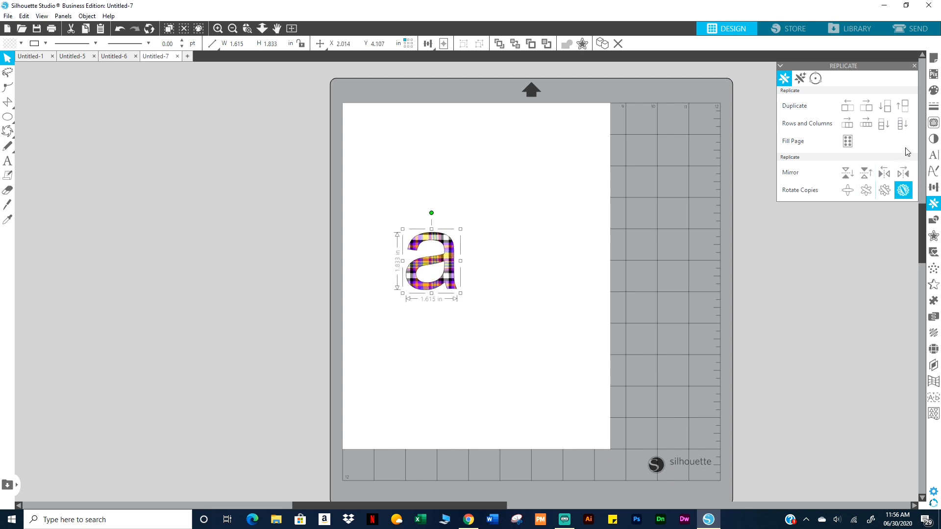
click(904, 232)
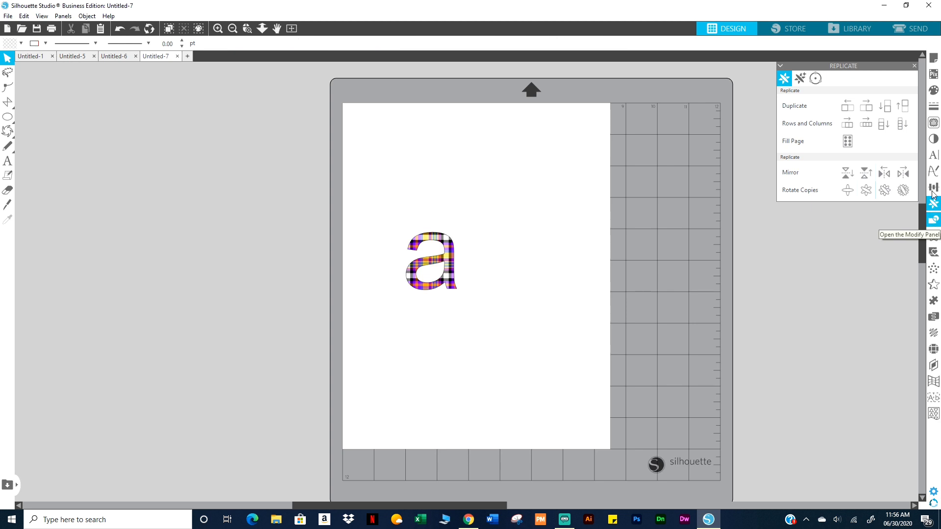
Review the Modify options for welding, subtracting, dividing, compound paths and detaching lines, and close them
click(933, 221)
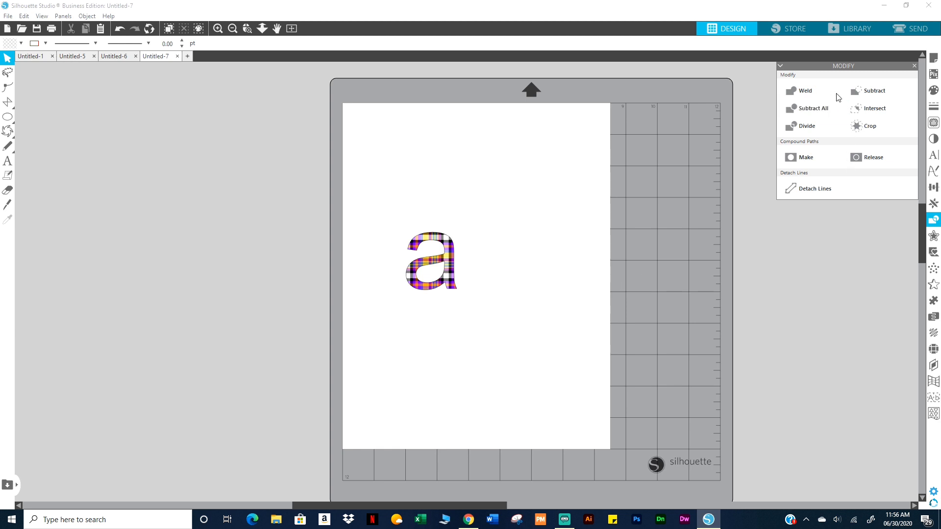
click(915, 66)
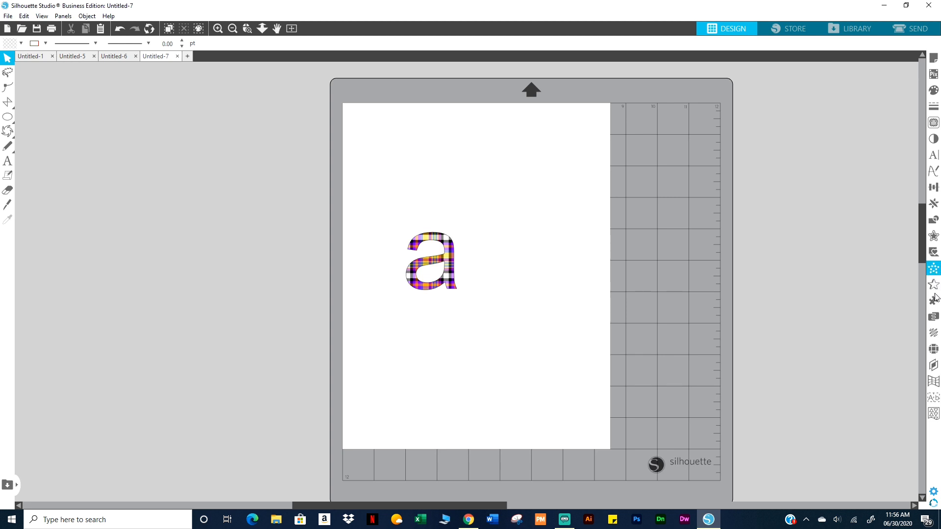
click(933, 384)
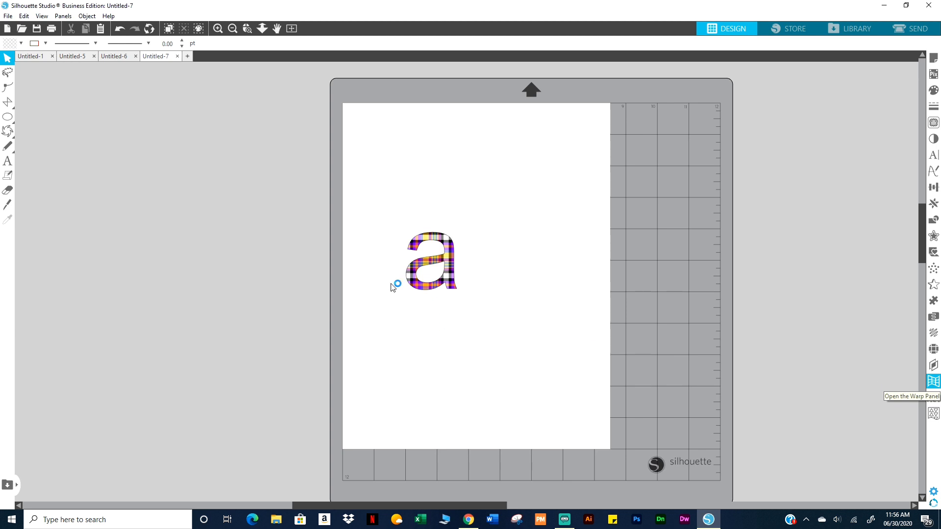
Add a first name as text below the plaid a and copy the a's plaid fill onto it with the Eyedropper
click(7, 161)
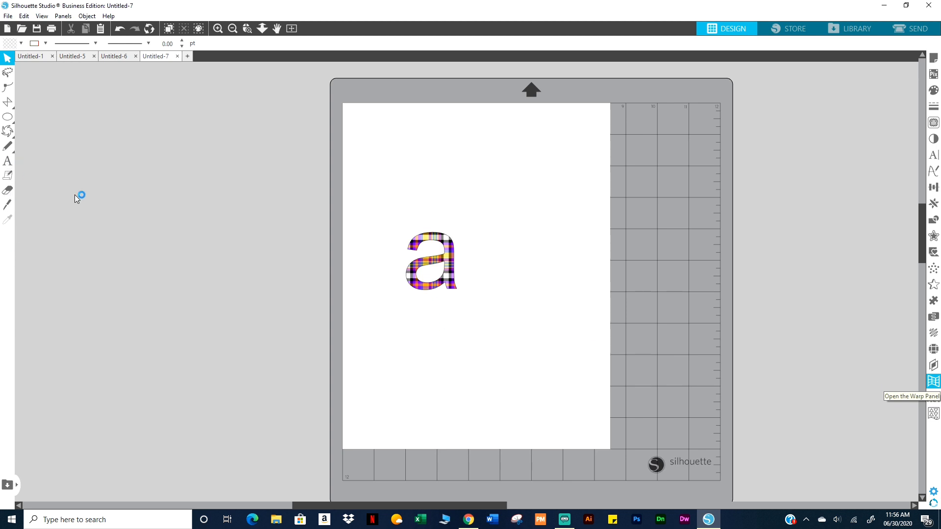
click(410, 368)
text(Gina)
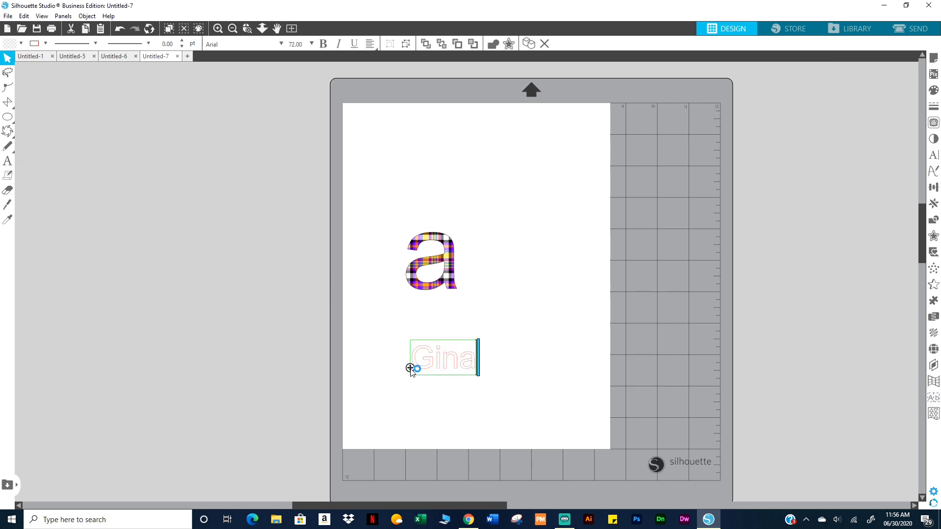
click(425, 380)
click(454, 361)
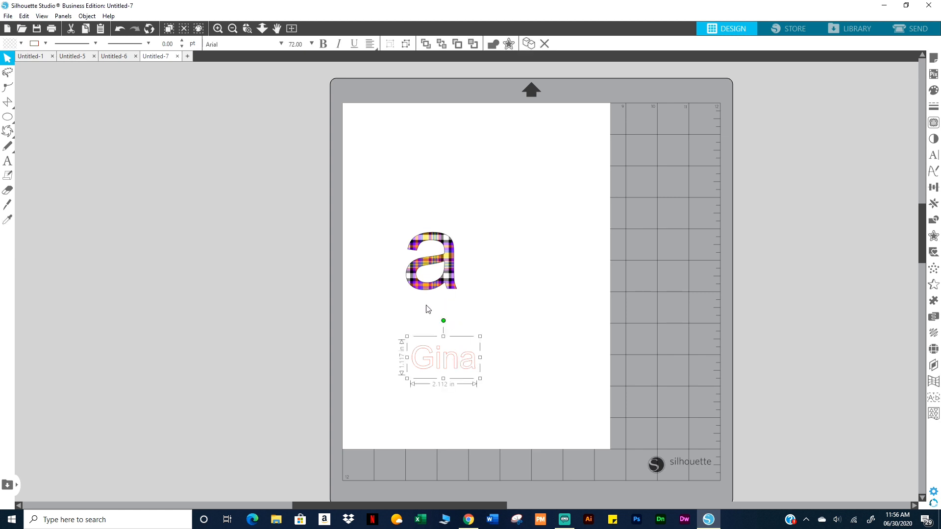
key(i)
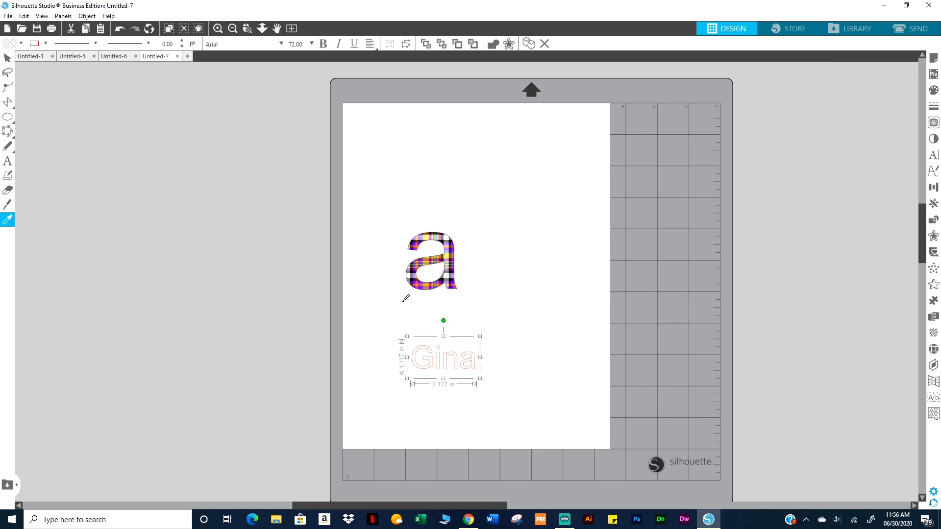
click(418, 280)
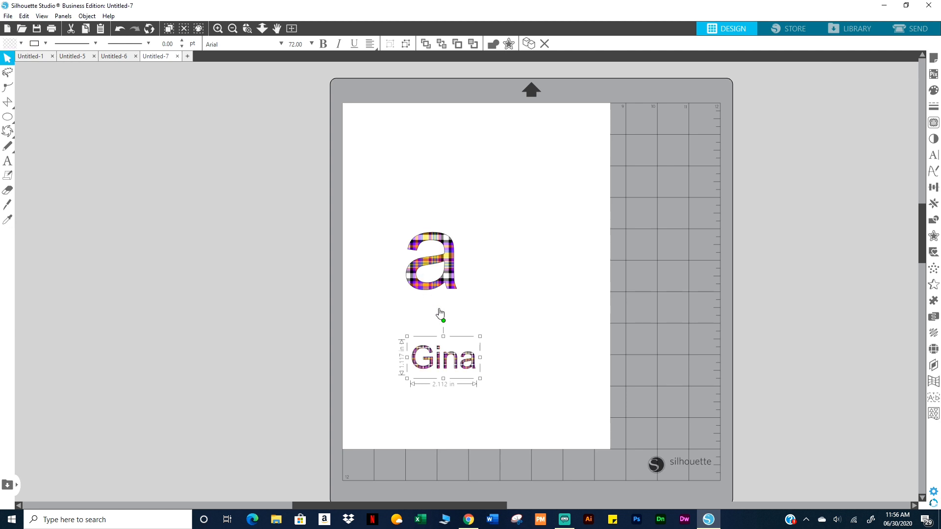
Enlarge the plaid name to about 7.56 in wide, delete the single a and move the name within the page
drag(481, 336, 654, 246)
click(449, 245)
key(Delete)
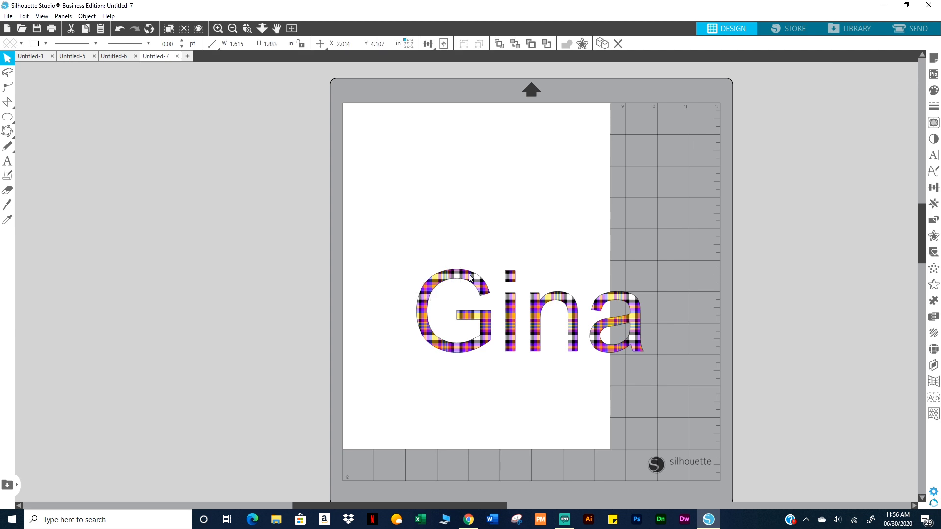
drag(439, 274, 394, 225)
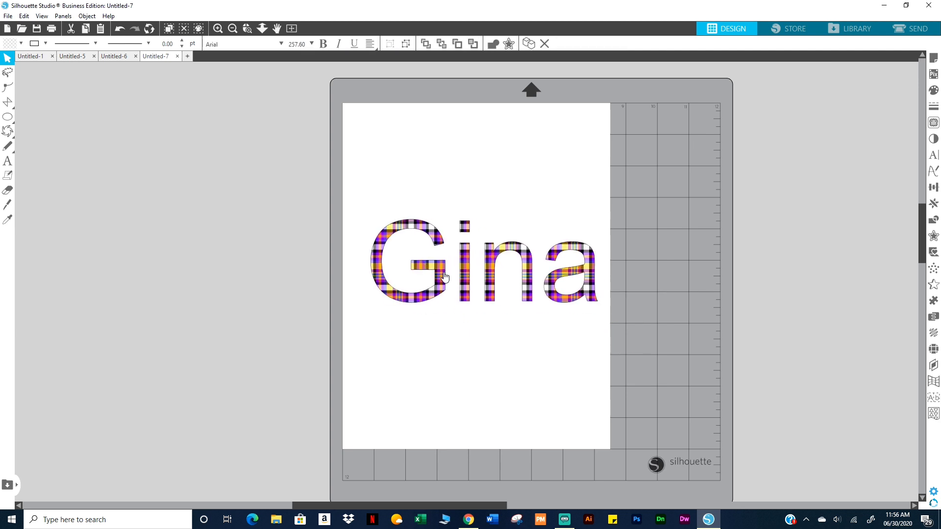
Apply a conical warp to the plaid name and widen the cone's top to about 7.58 in
click(935, 381)
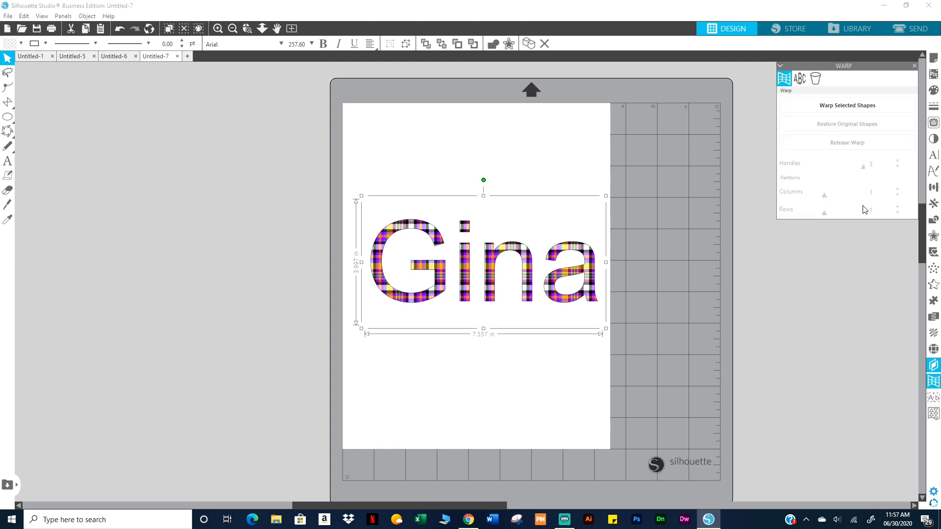
click(816, 77)
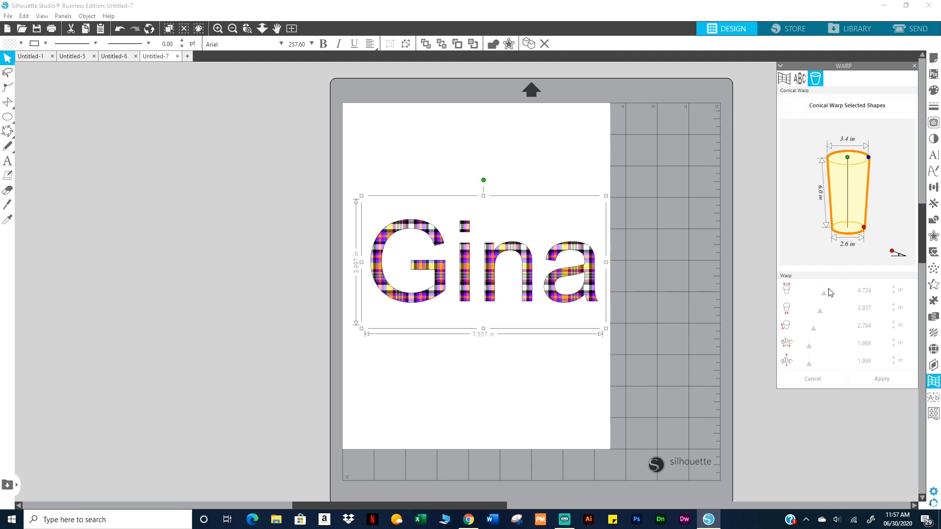
click(842, 108)
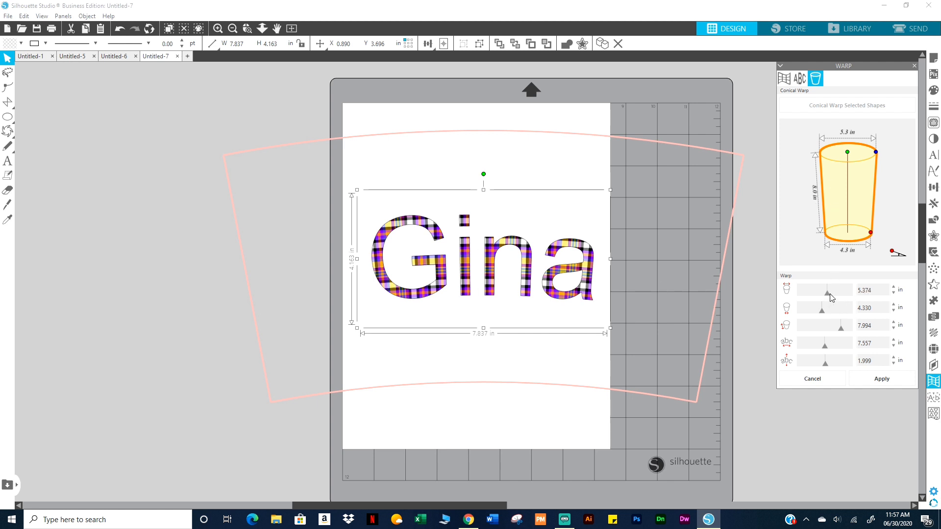
drag(832, 297, 837, 297)
drag(836, 296, 840, 297)
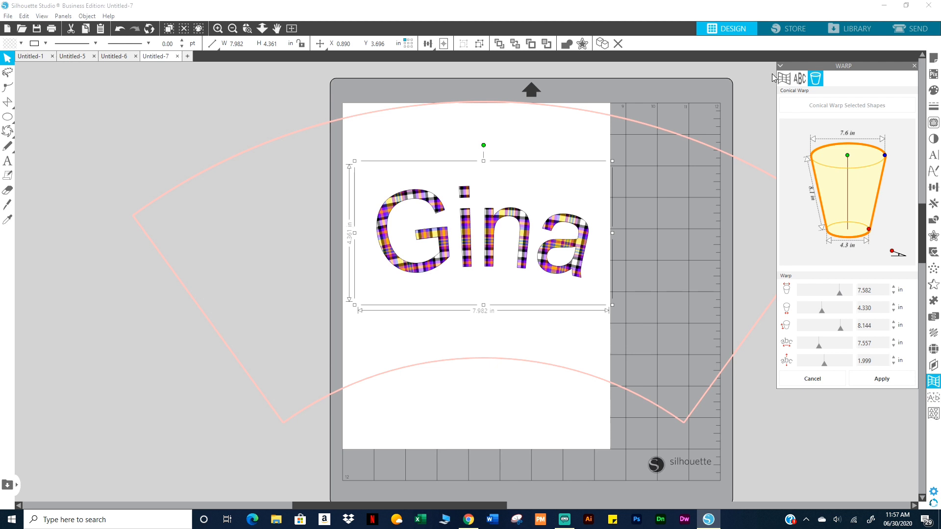
Undo the conical warp and reposition the plaid name within the page for the warp templates
click(798, 79)
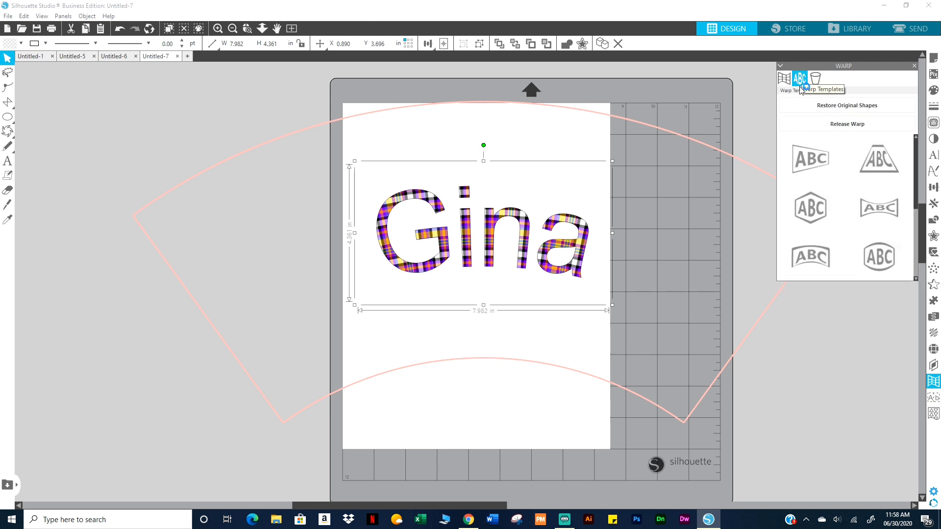
click(727, 157)
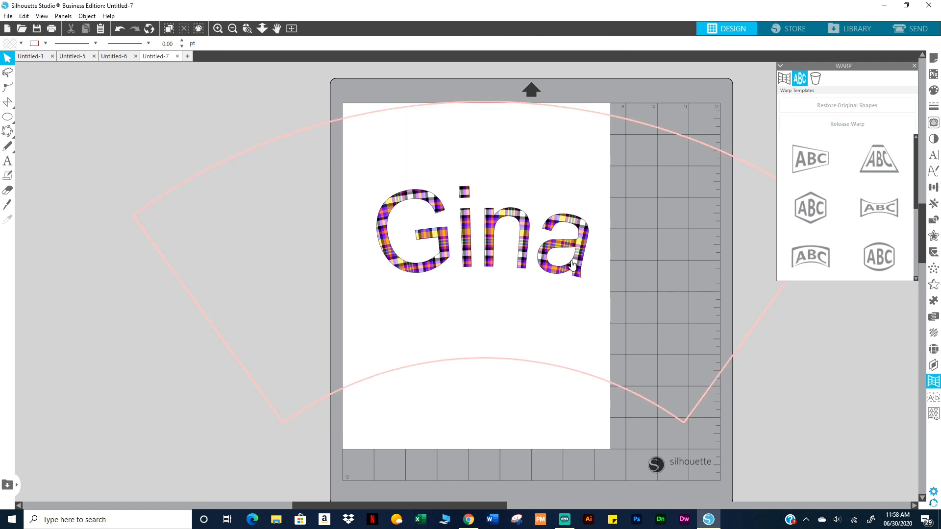
click(119, 29)
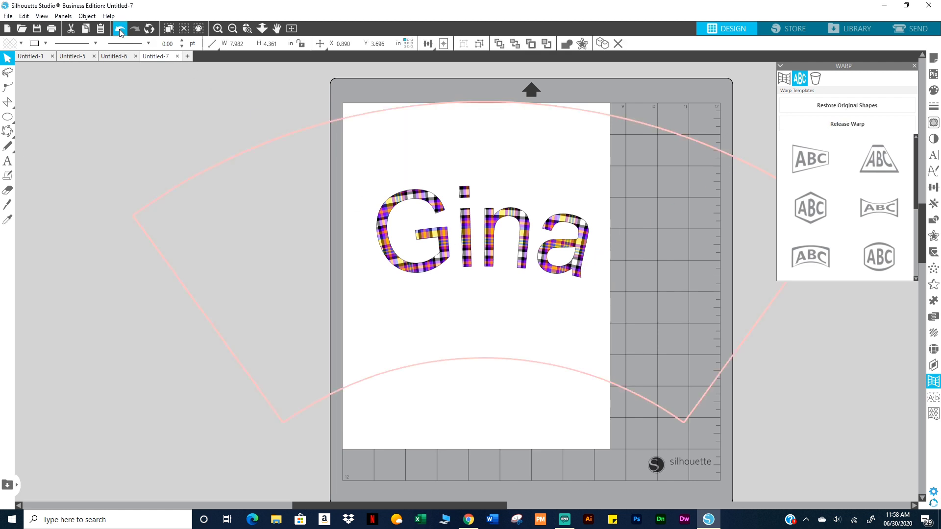
click(119, 30)
click(120, 30)
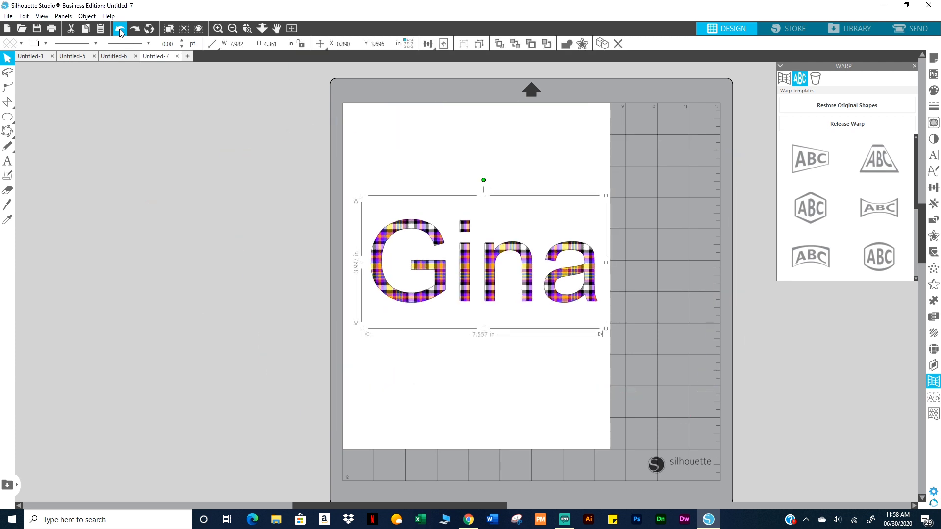
drag(508, 231, 554, 281)
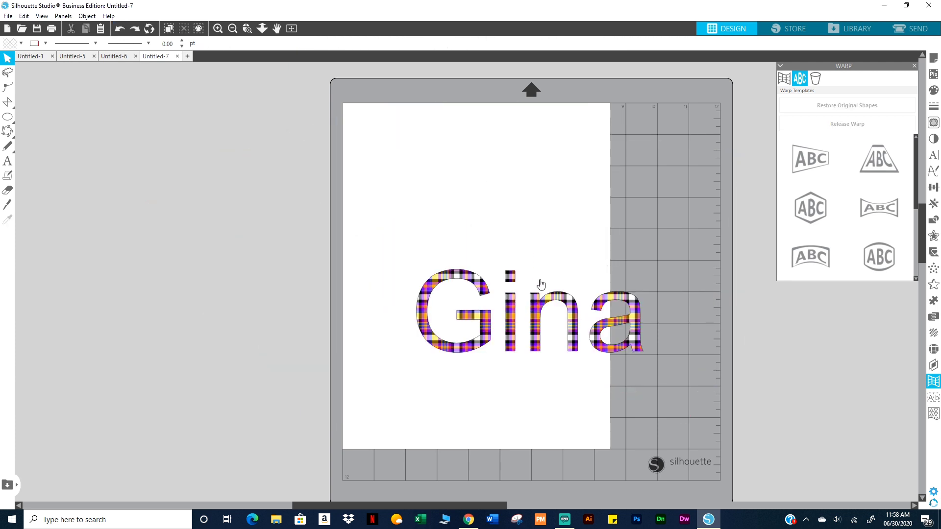
key(ctrl+z)
click(521, 264)
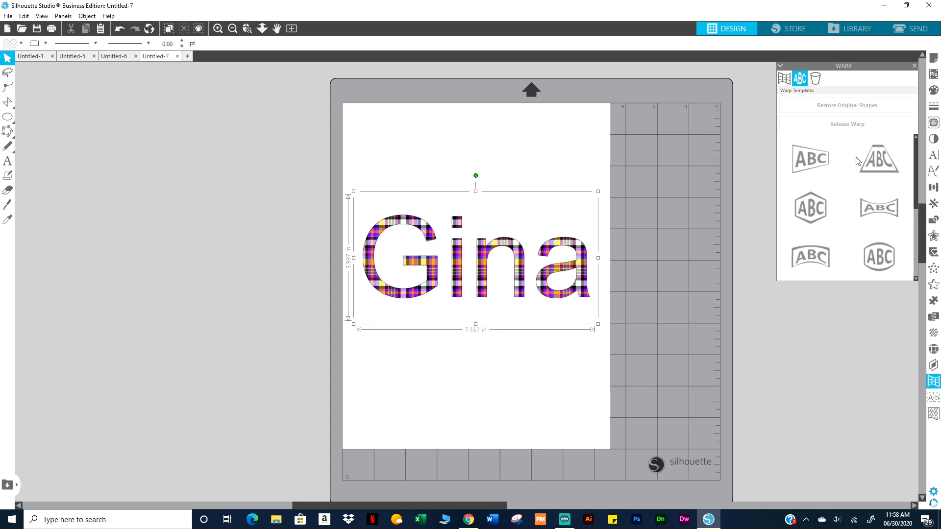
Try the tapered, trapezoid, hexagonal, pinched and arched warp templates on the plaid name in turn
click(810, 160)
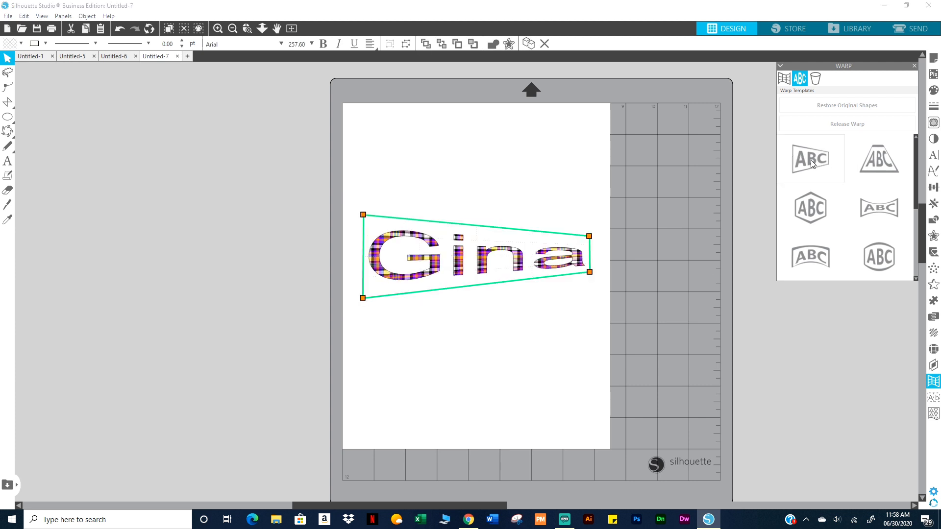
click(877, 161)
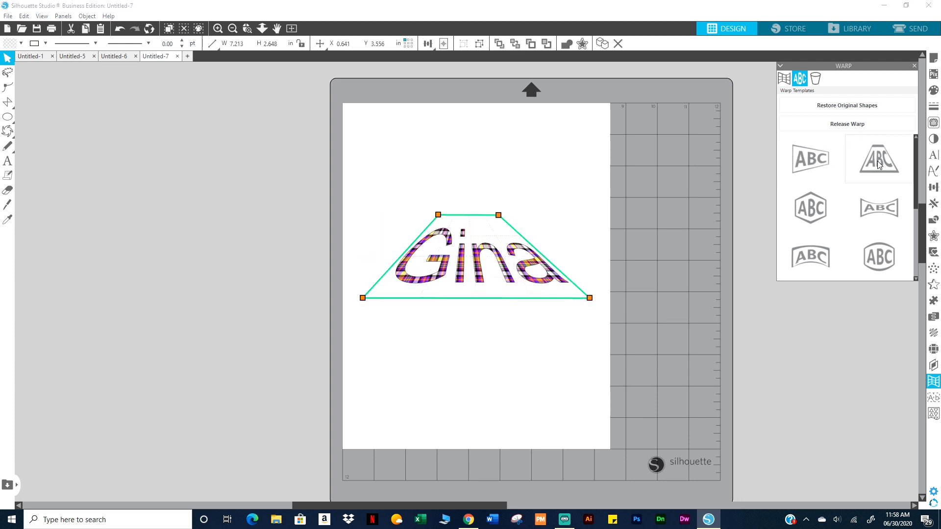
click(812, 213)
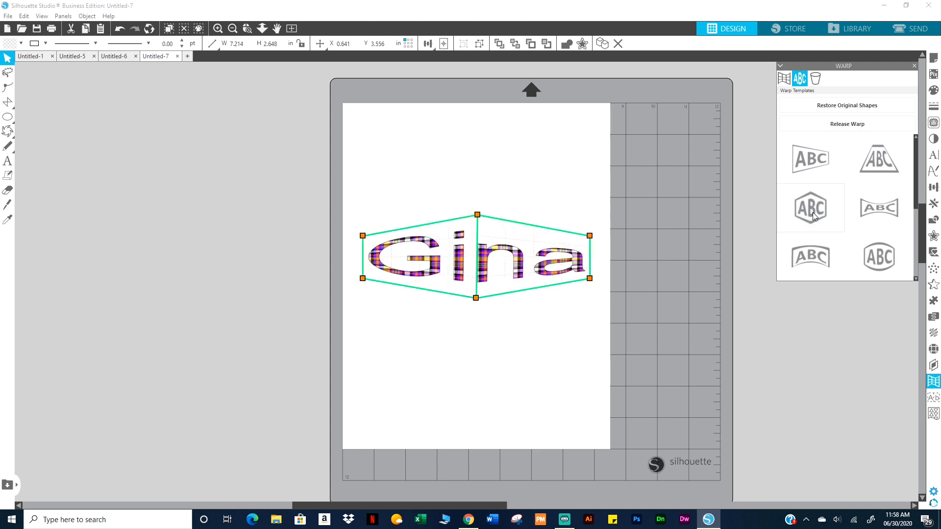
click(869, 206)
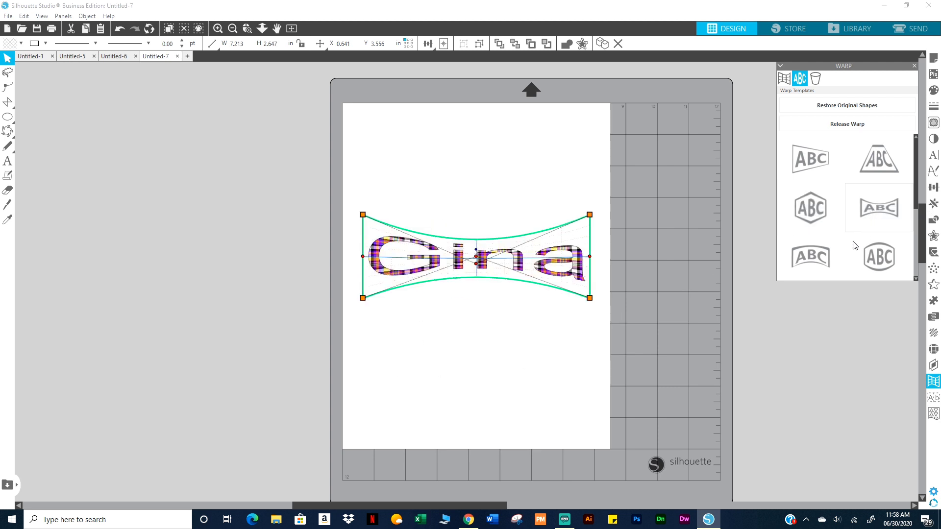
click(820, 254)
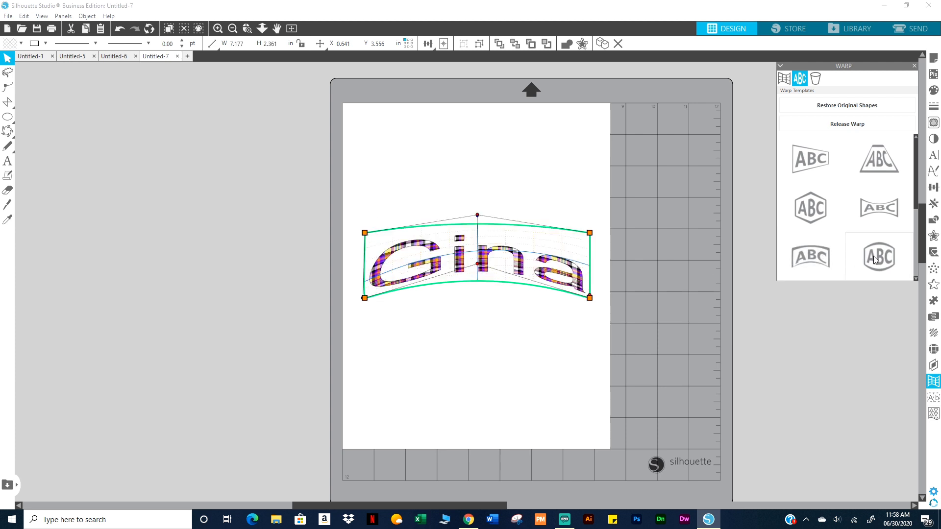
Apply the bulged warp template to the plaid name and pull its lower and upper curves outward to about 3.14 in high
click(873, 256)
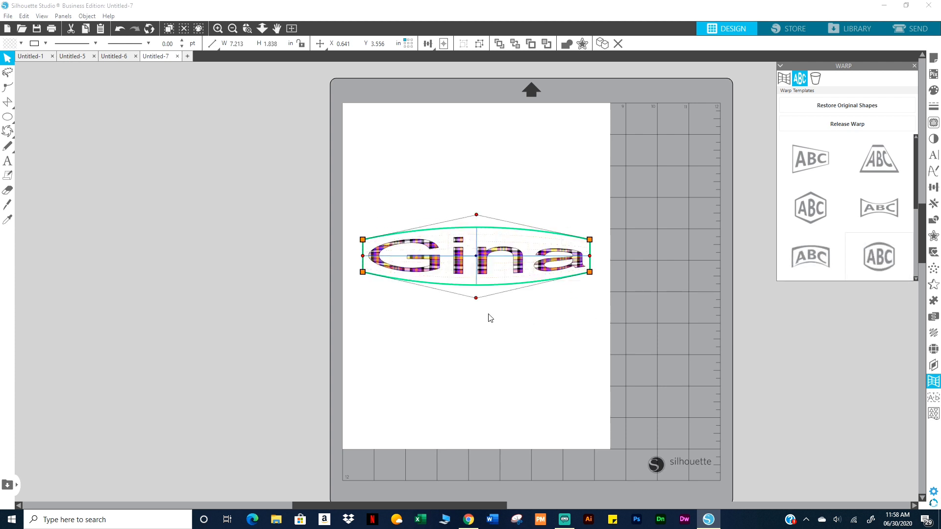
drag(477, 299, 475, 357)
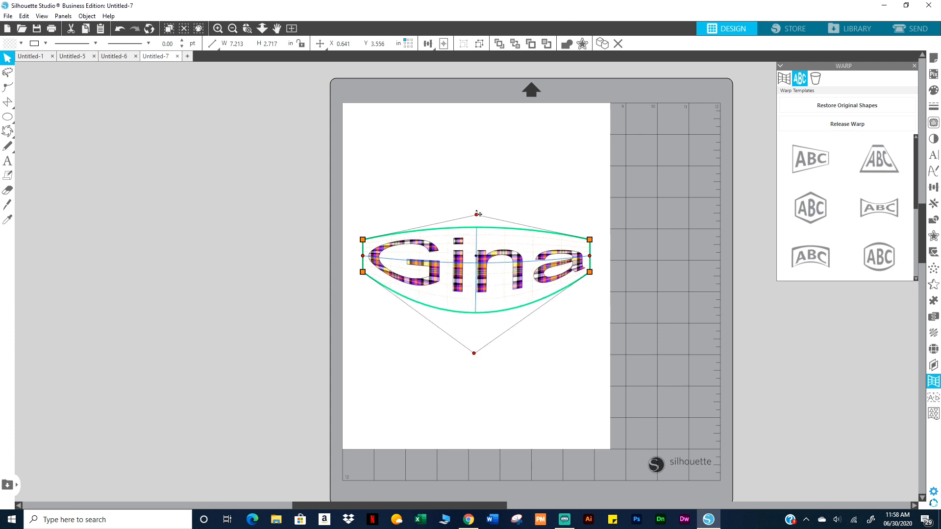
drag(476, 214, 476, 188)
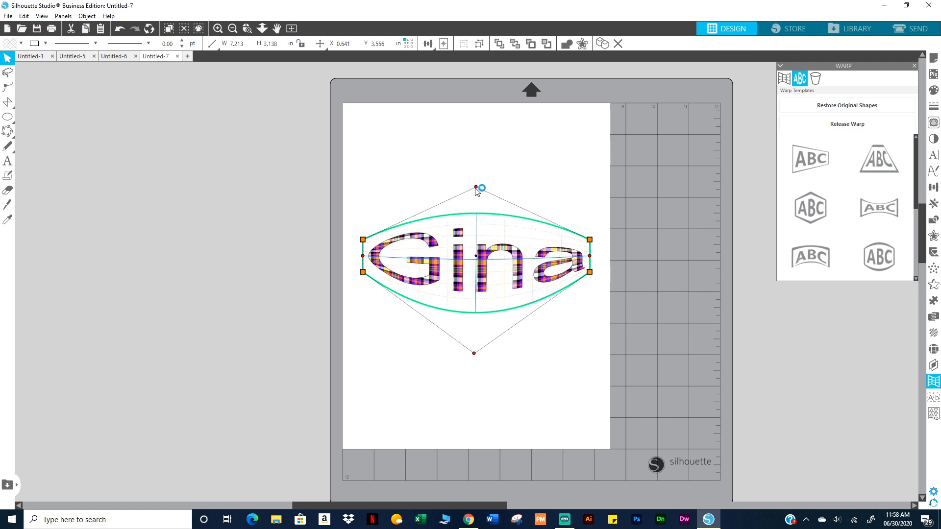
click(530, 381)
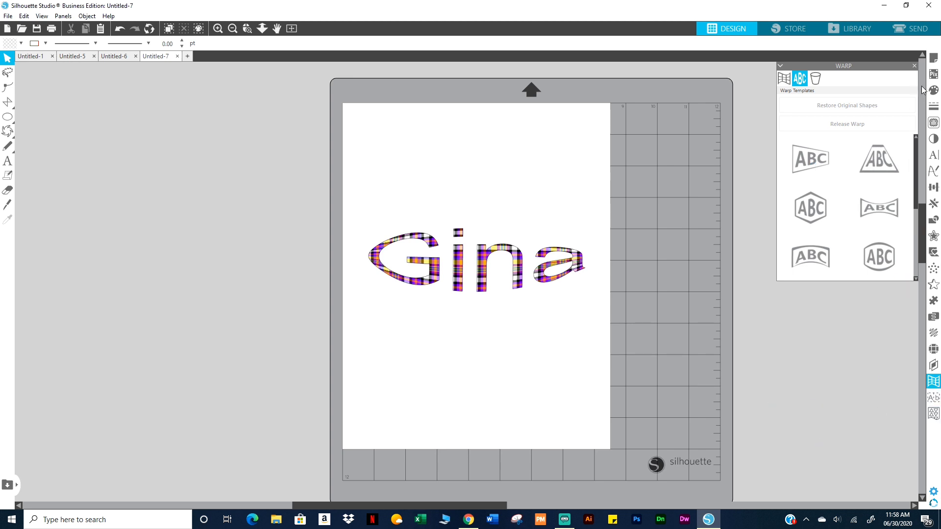
click(915, 65)
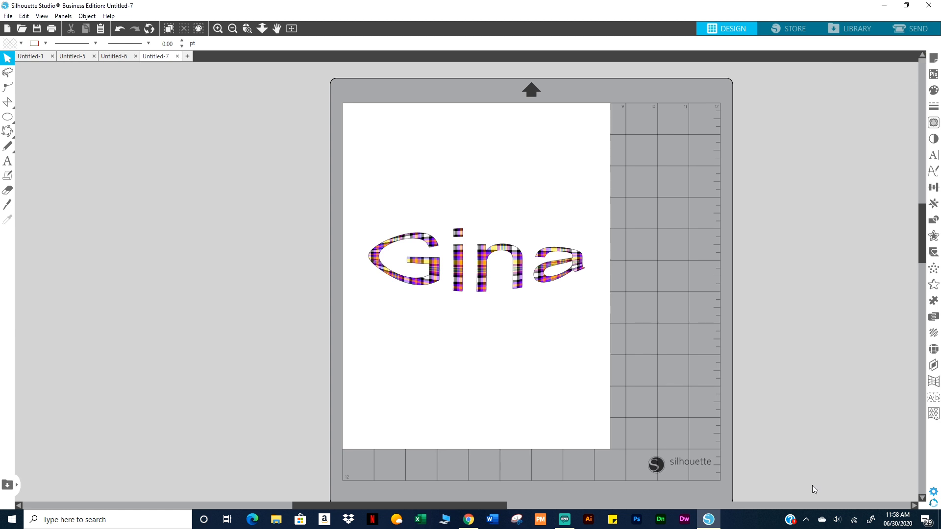